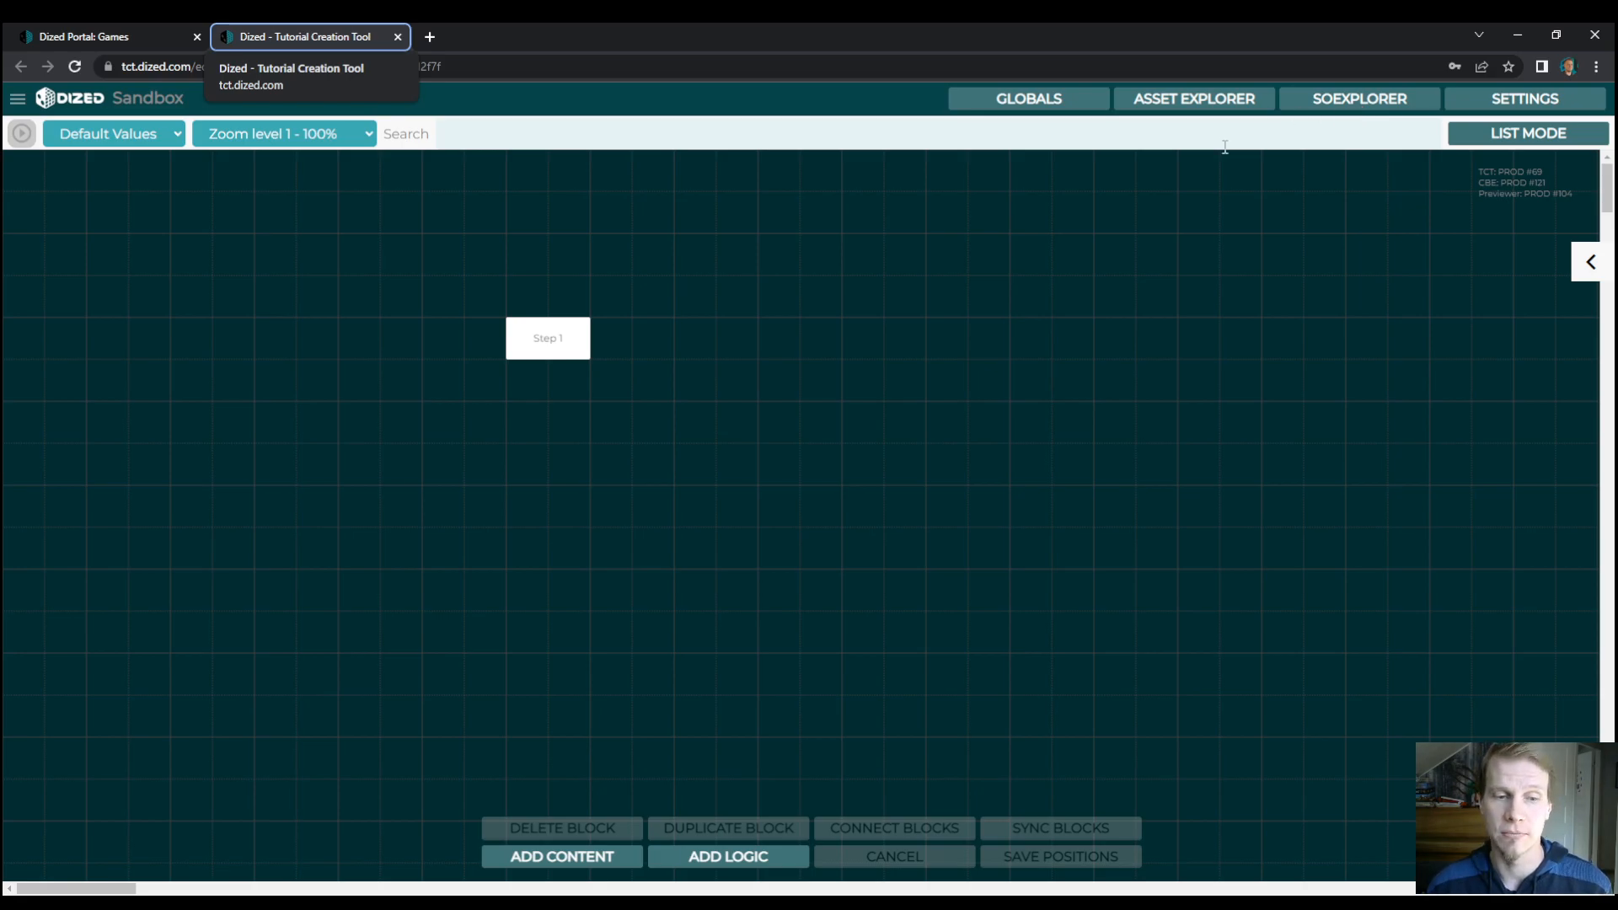
Check the tutorial's Components folder in File Explorer, and start a new smart object in the SO Explorer.
key(alt+Tab)
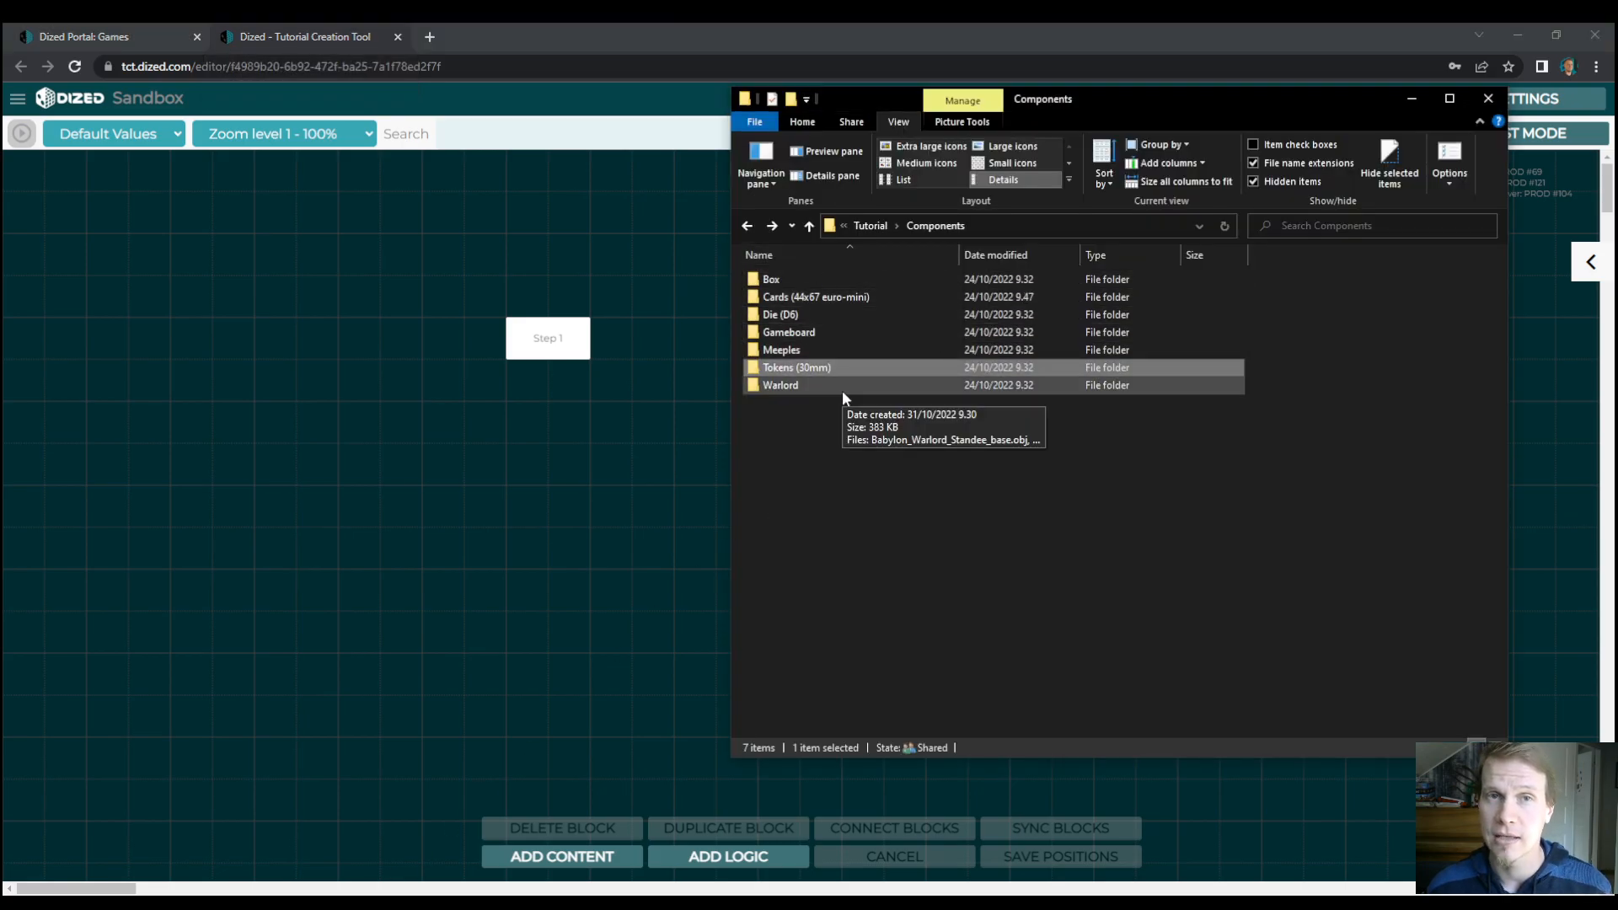
click(644, 514)
click(1338, 99)
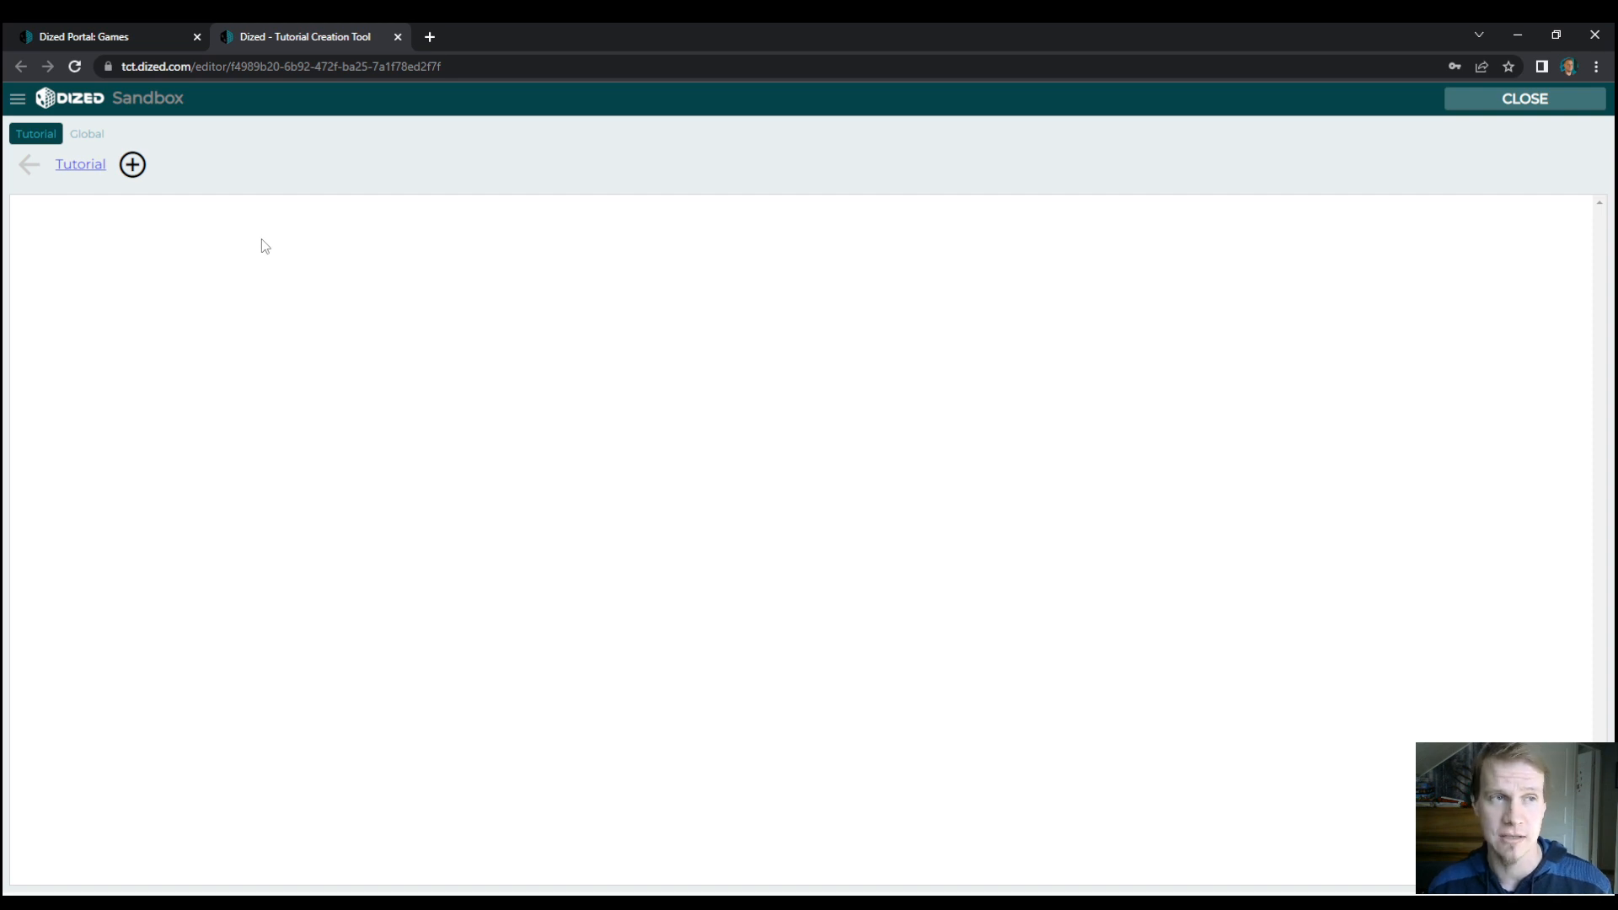
click(133, 166)
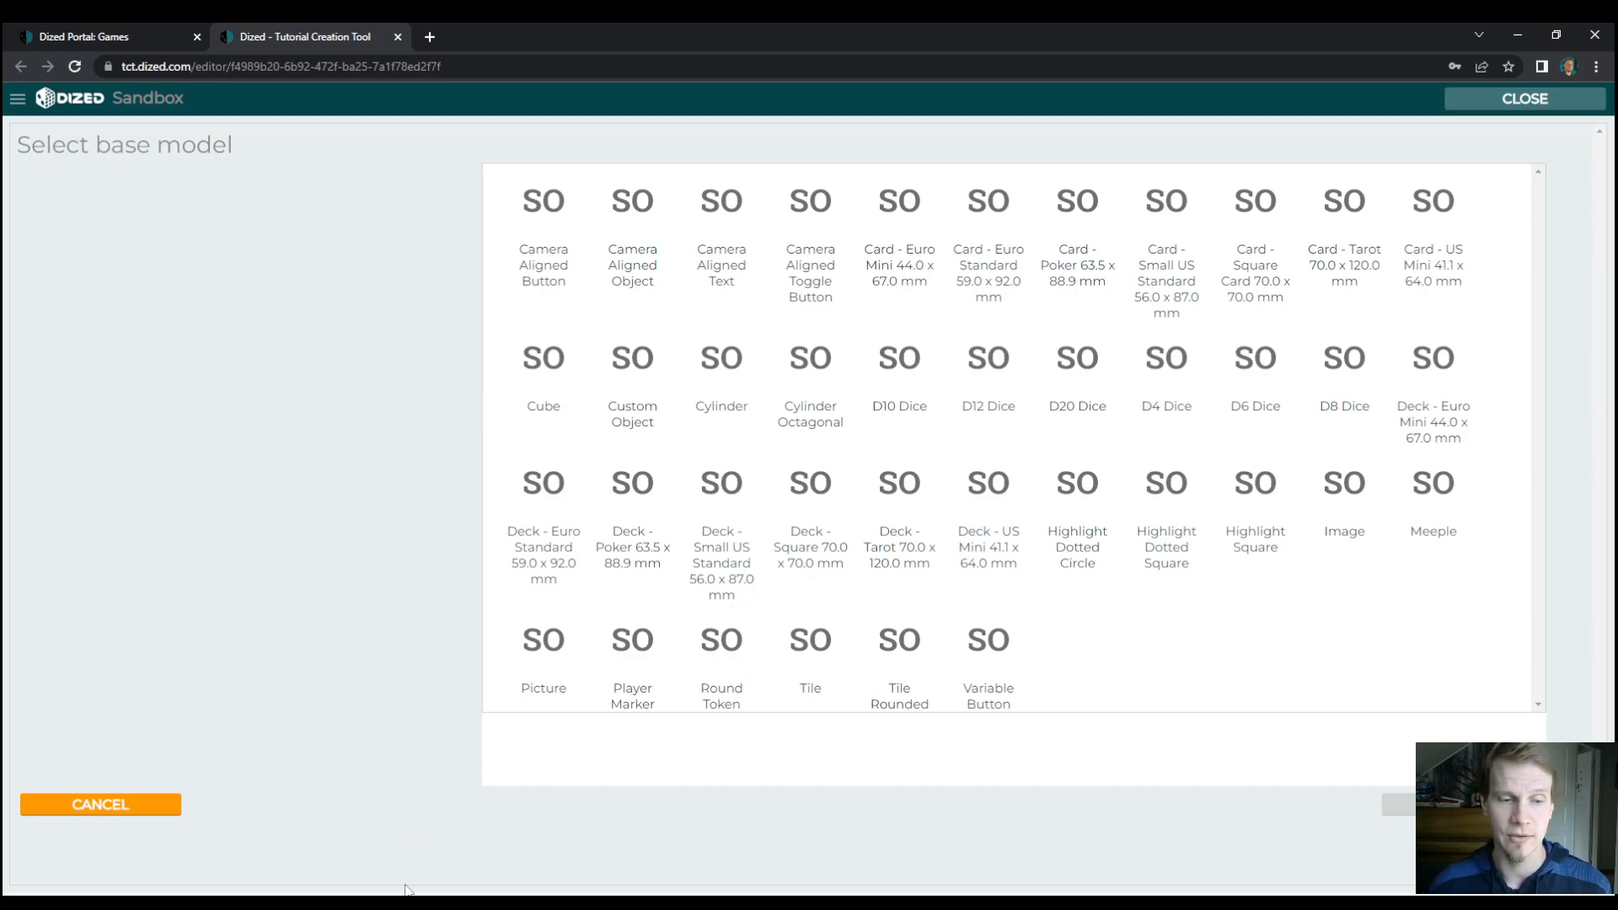
Create the object from the Card - Euro Mini 44.0 x 67.0 mm base model and name it Movement Card 1.
key(alt+Tab)
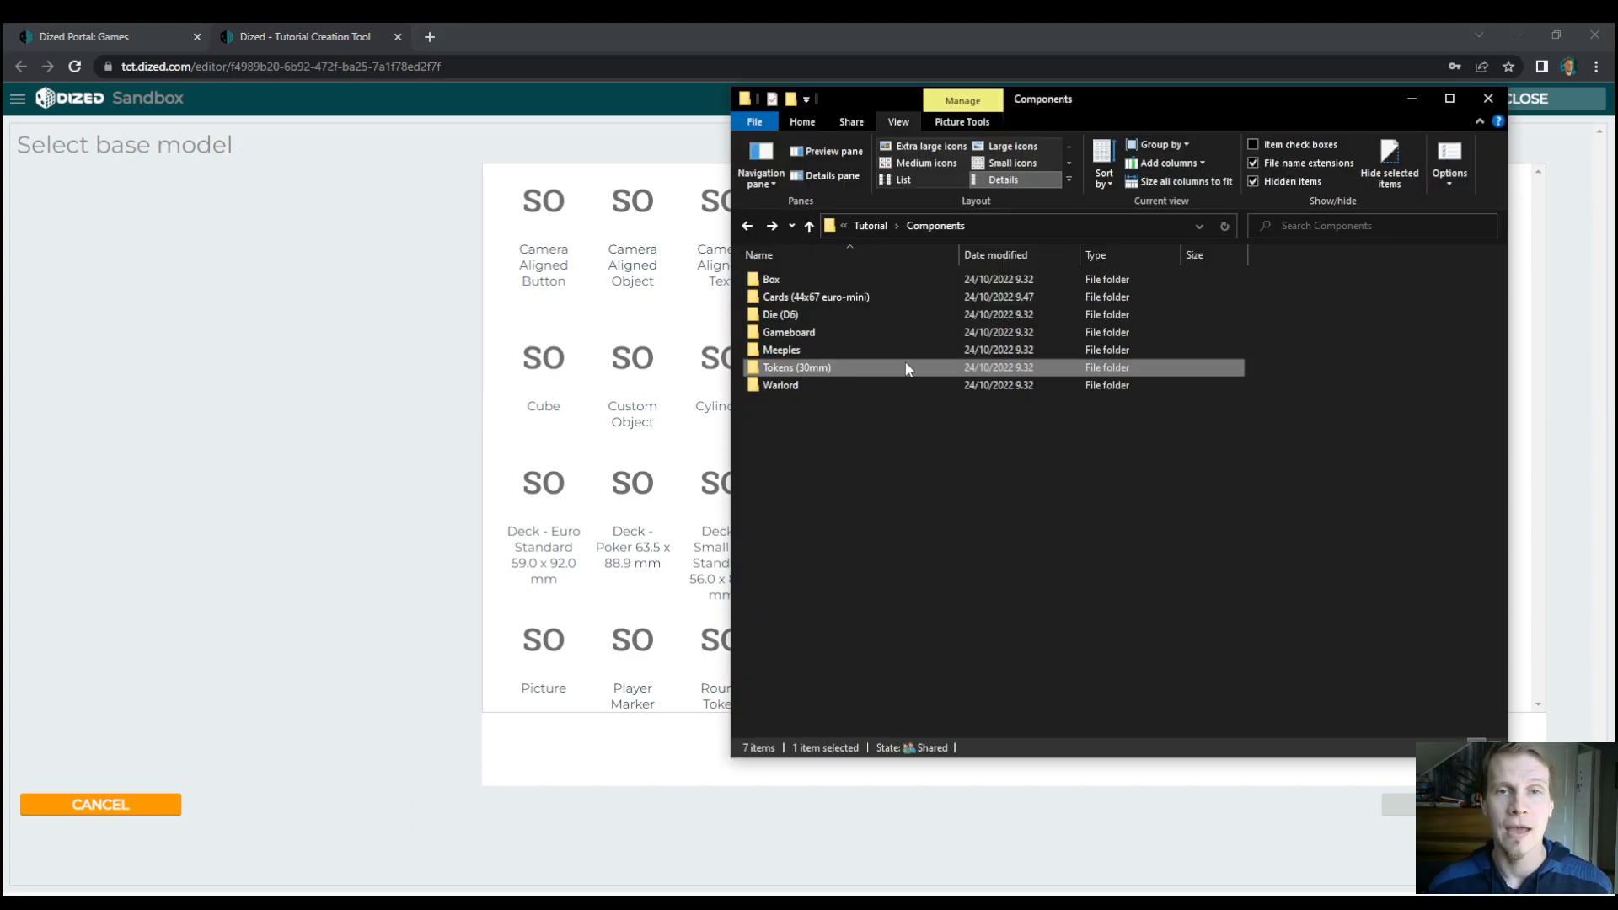
click(832, 300)
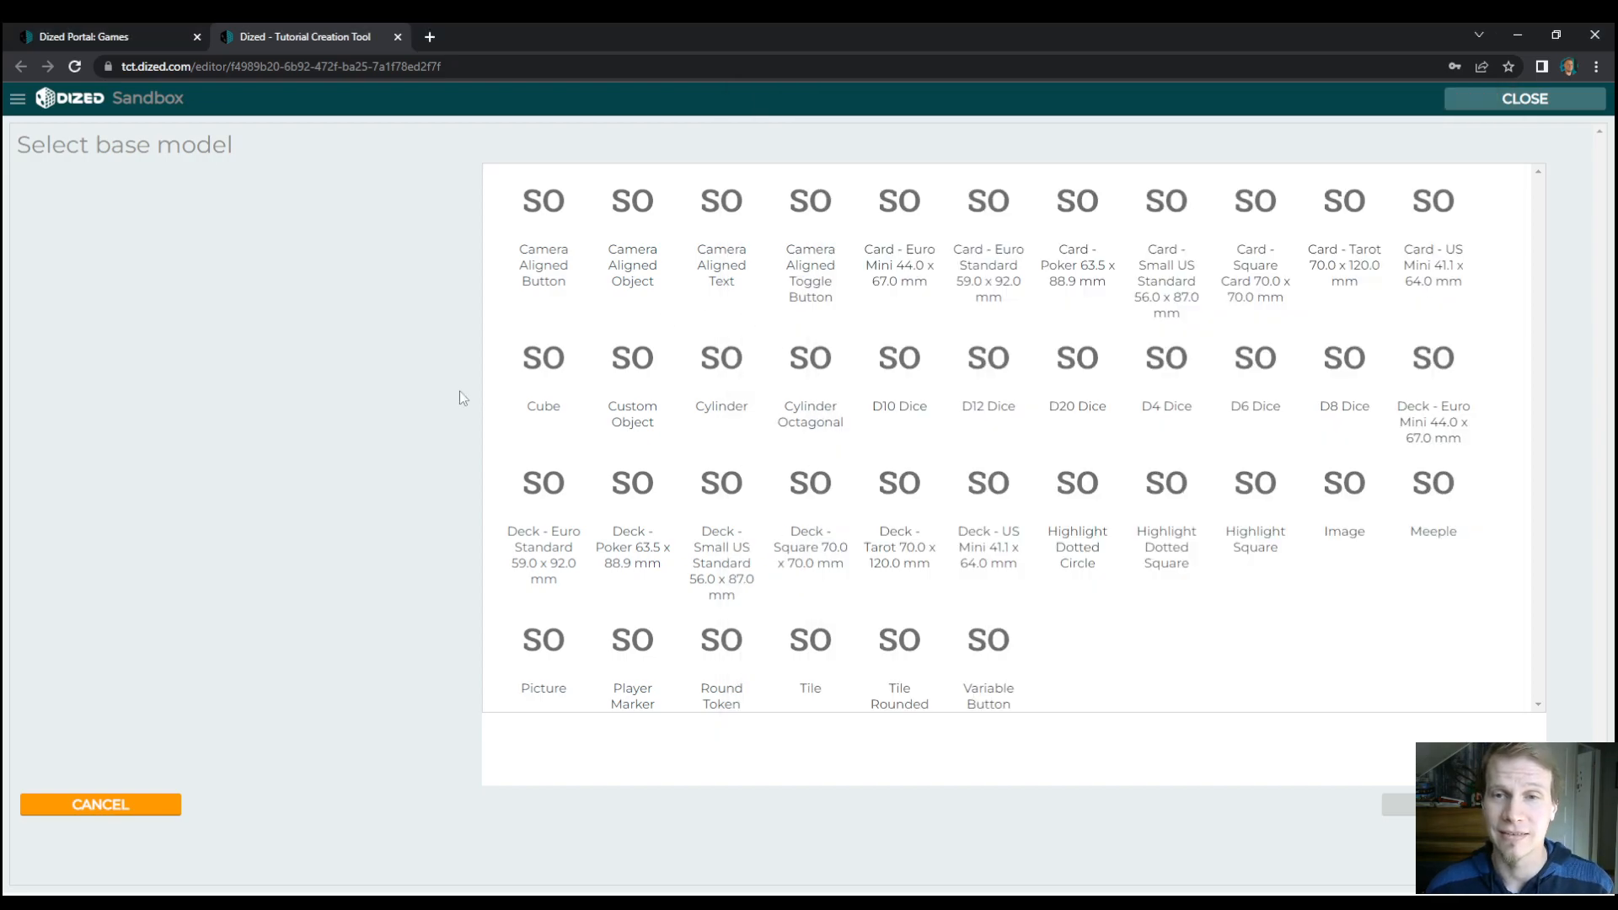
click(458, 391)
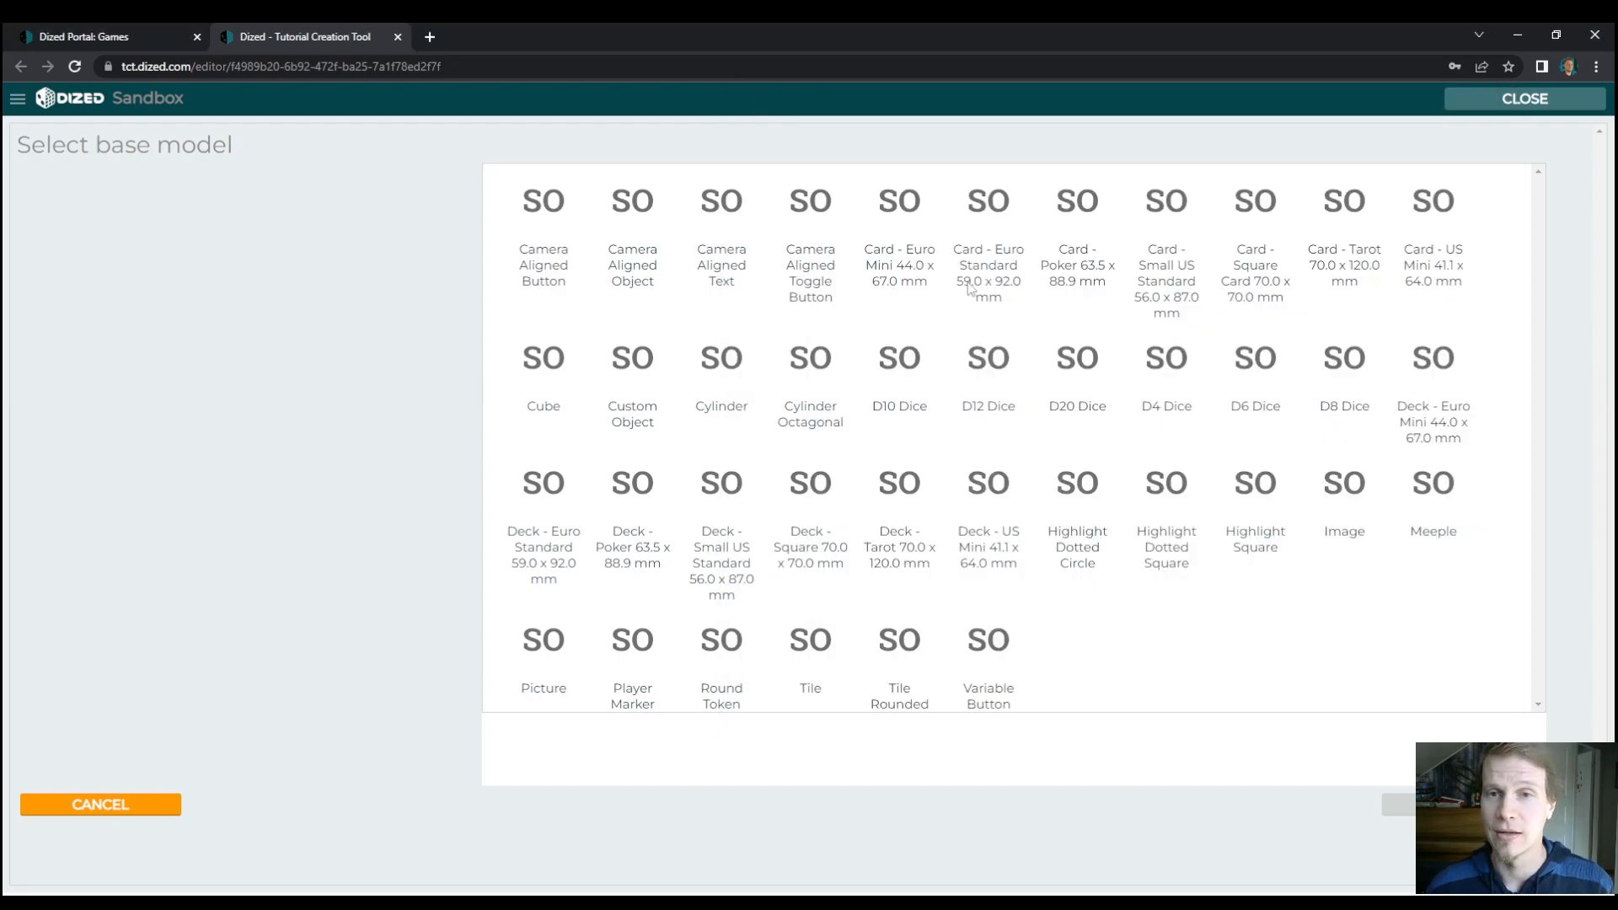
click(907, 240)
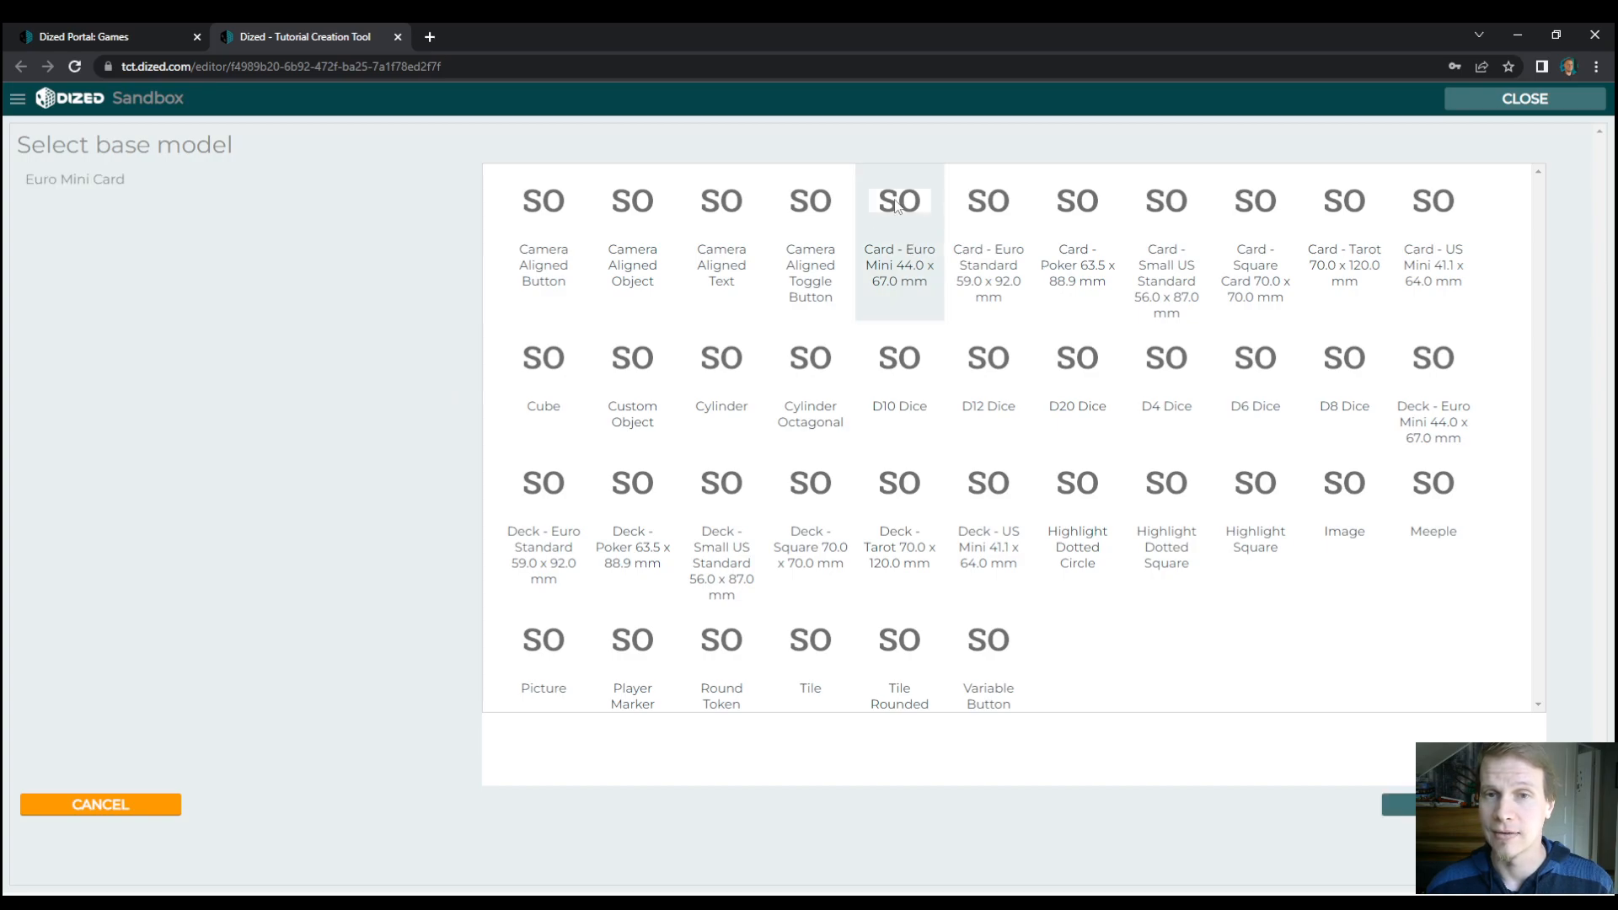
click(1462, 805)
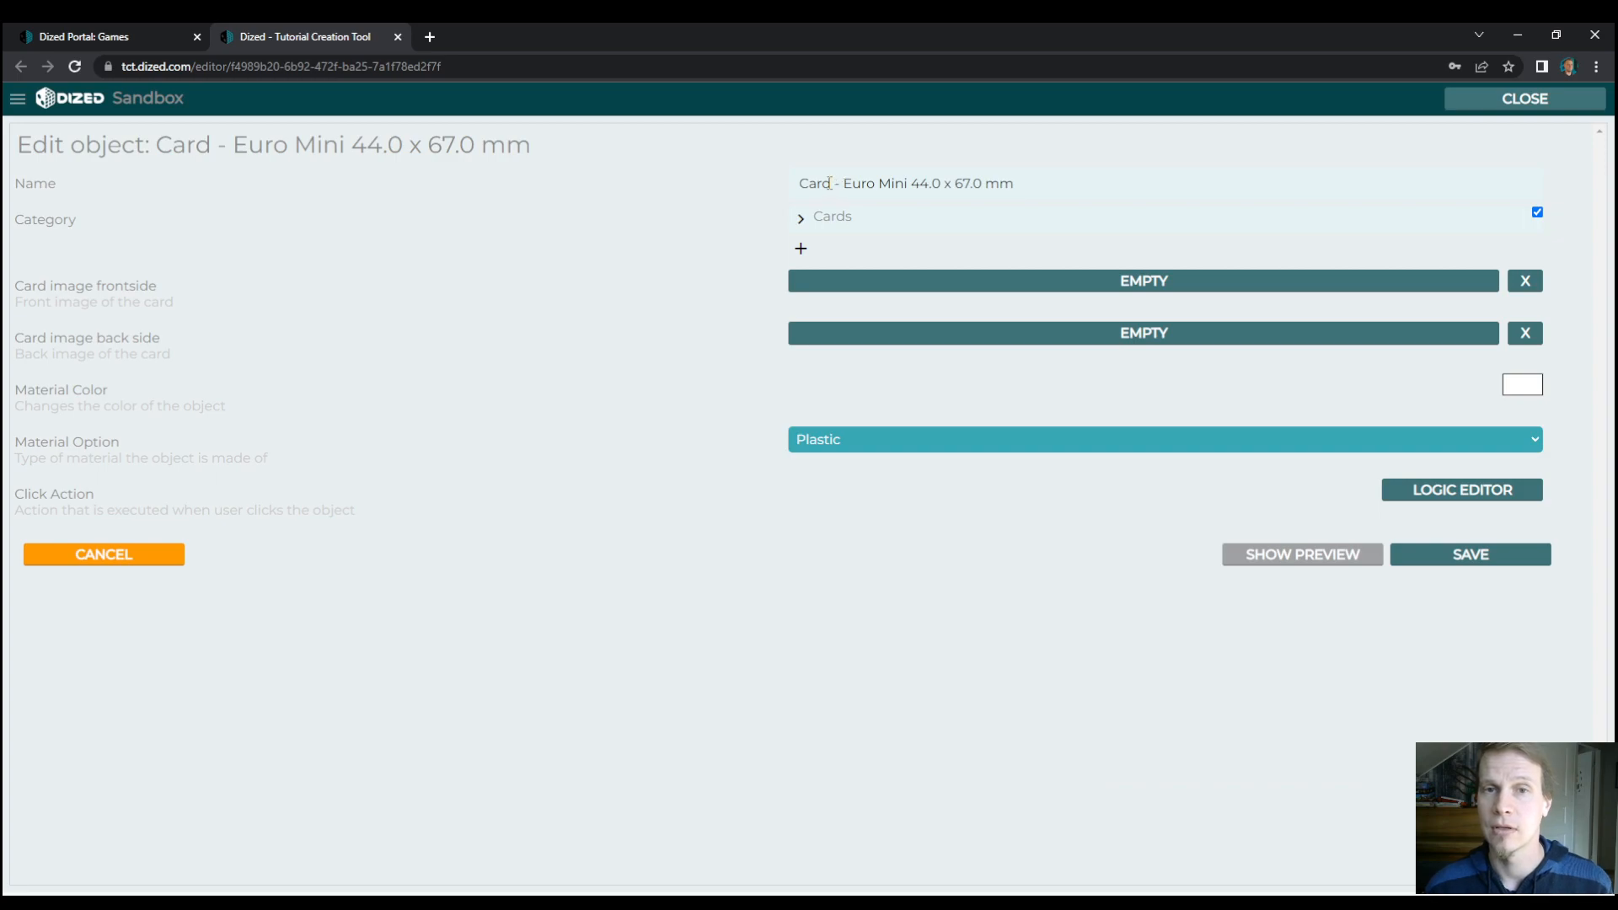
drag(1032, 184, 693, 194)
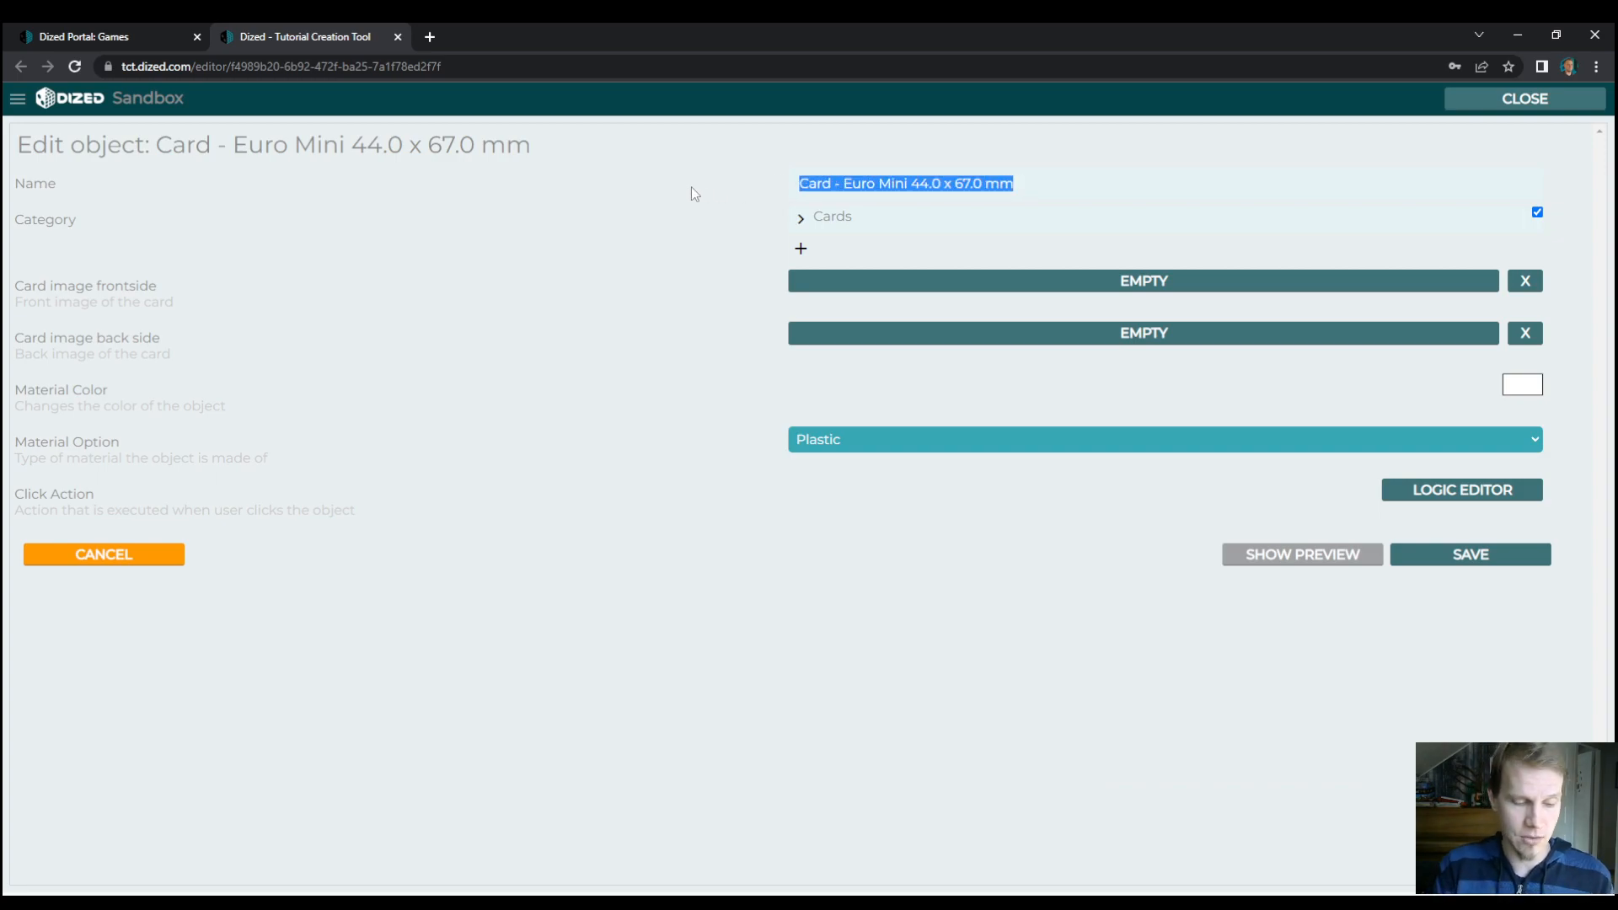
text(Movement Card 1)
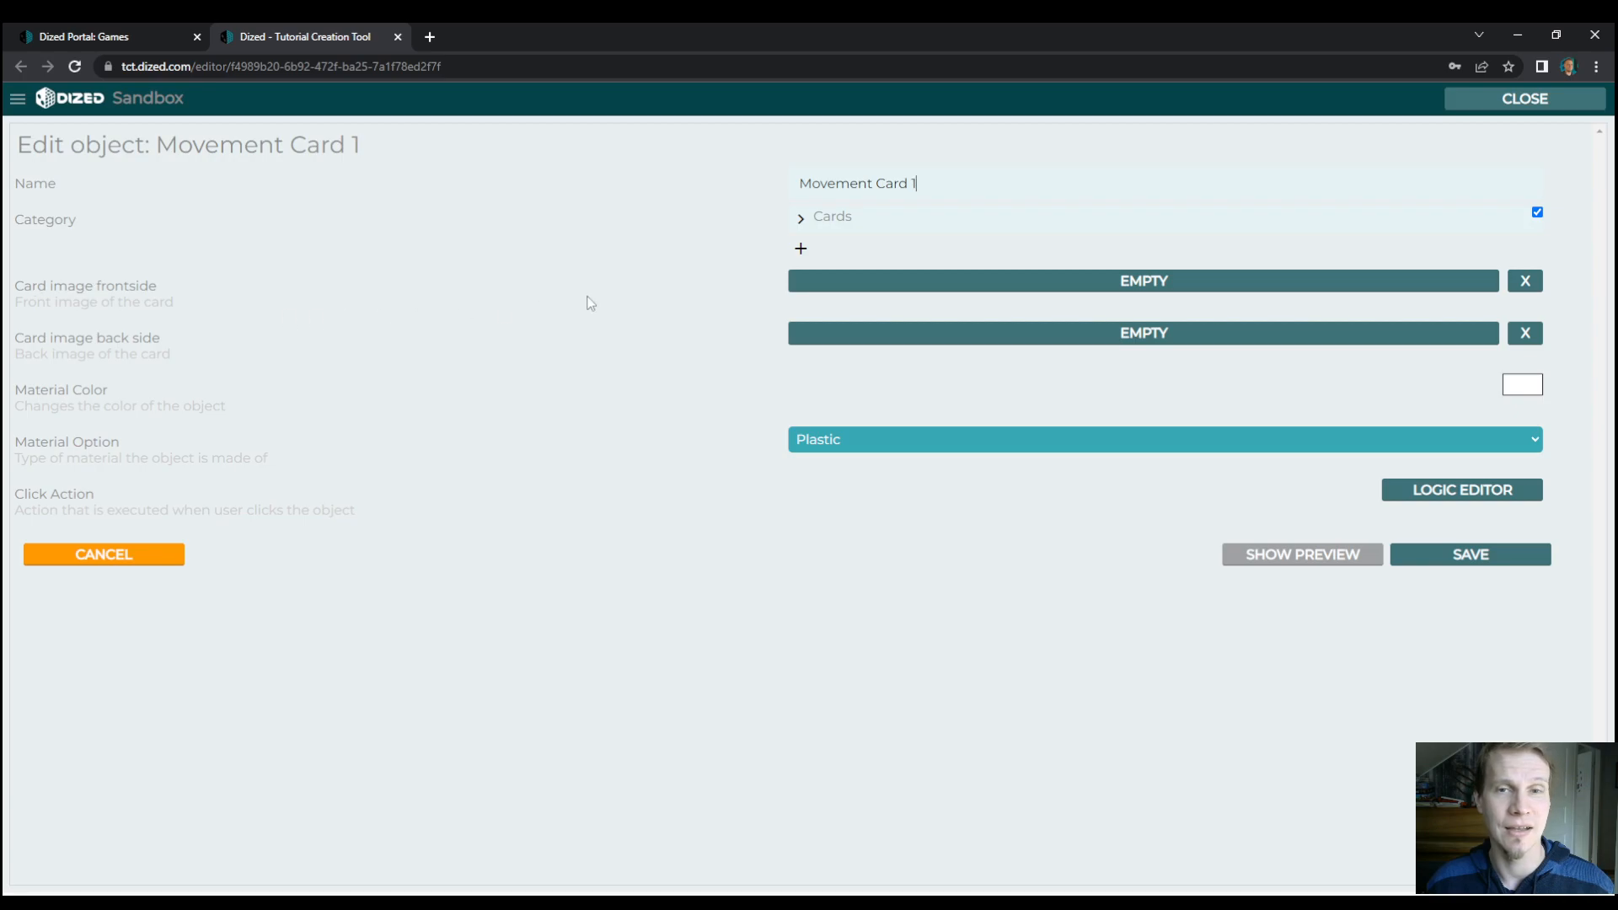
Set the card's front image to EscapefromBabylon_Cards01.png from the EfB (official) project's Components/Cards (Euro Mini) folder.
click(1155, 284)
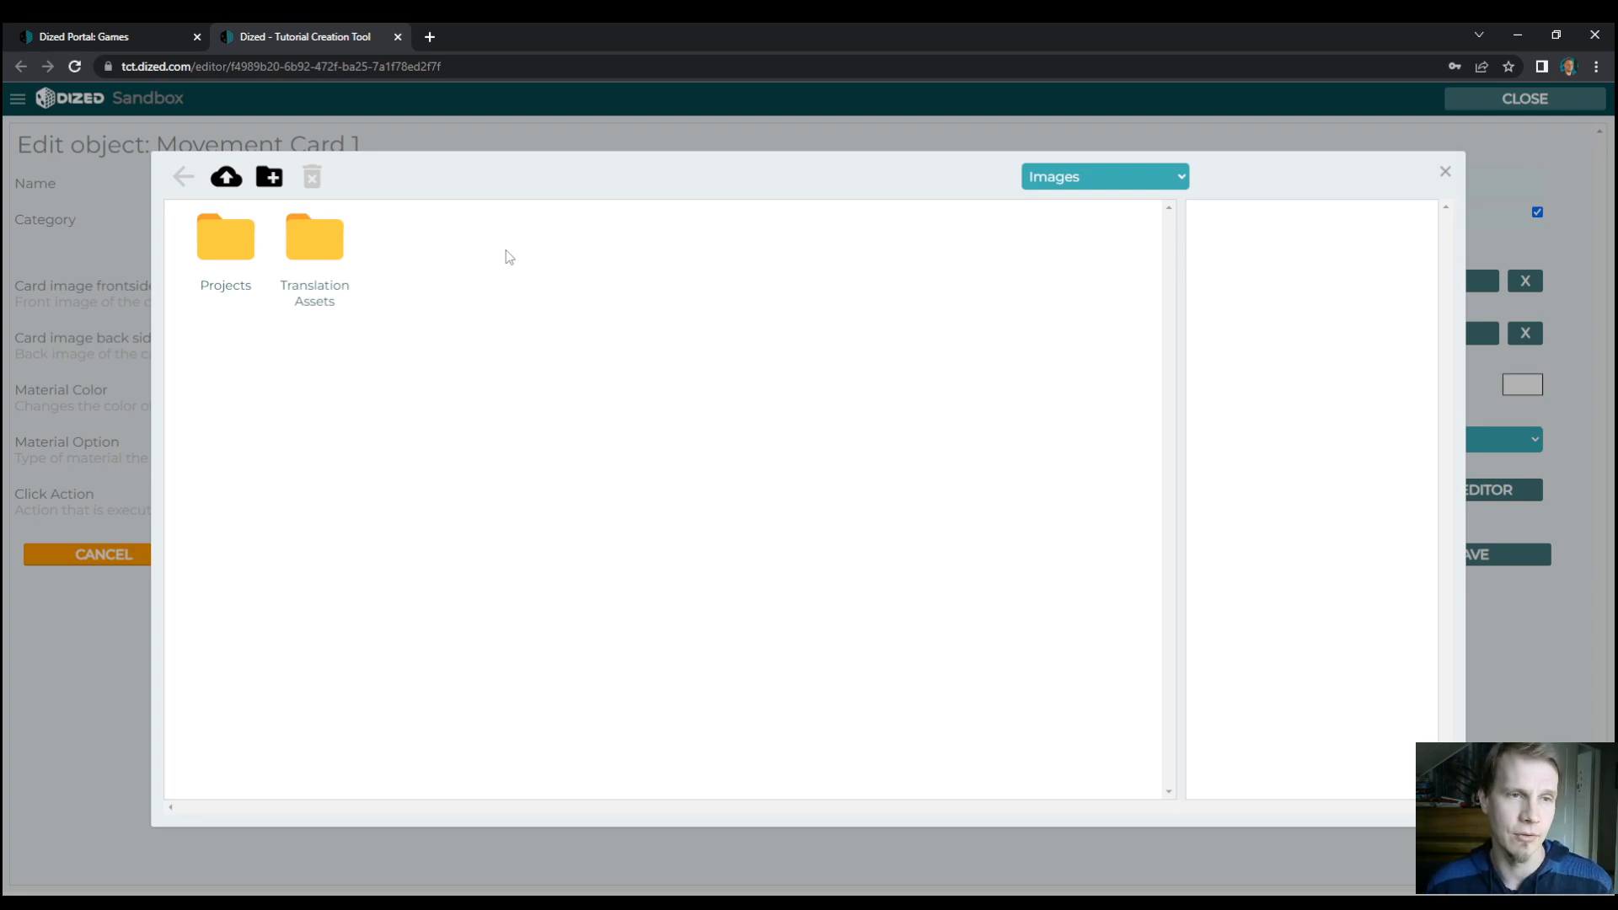
double_click(225, 239)
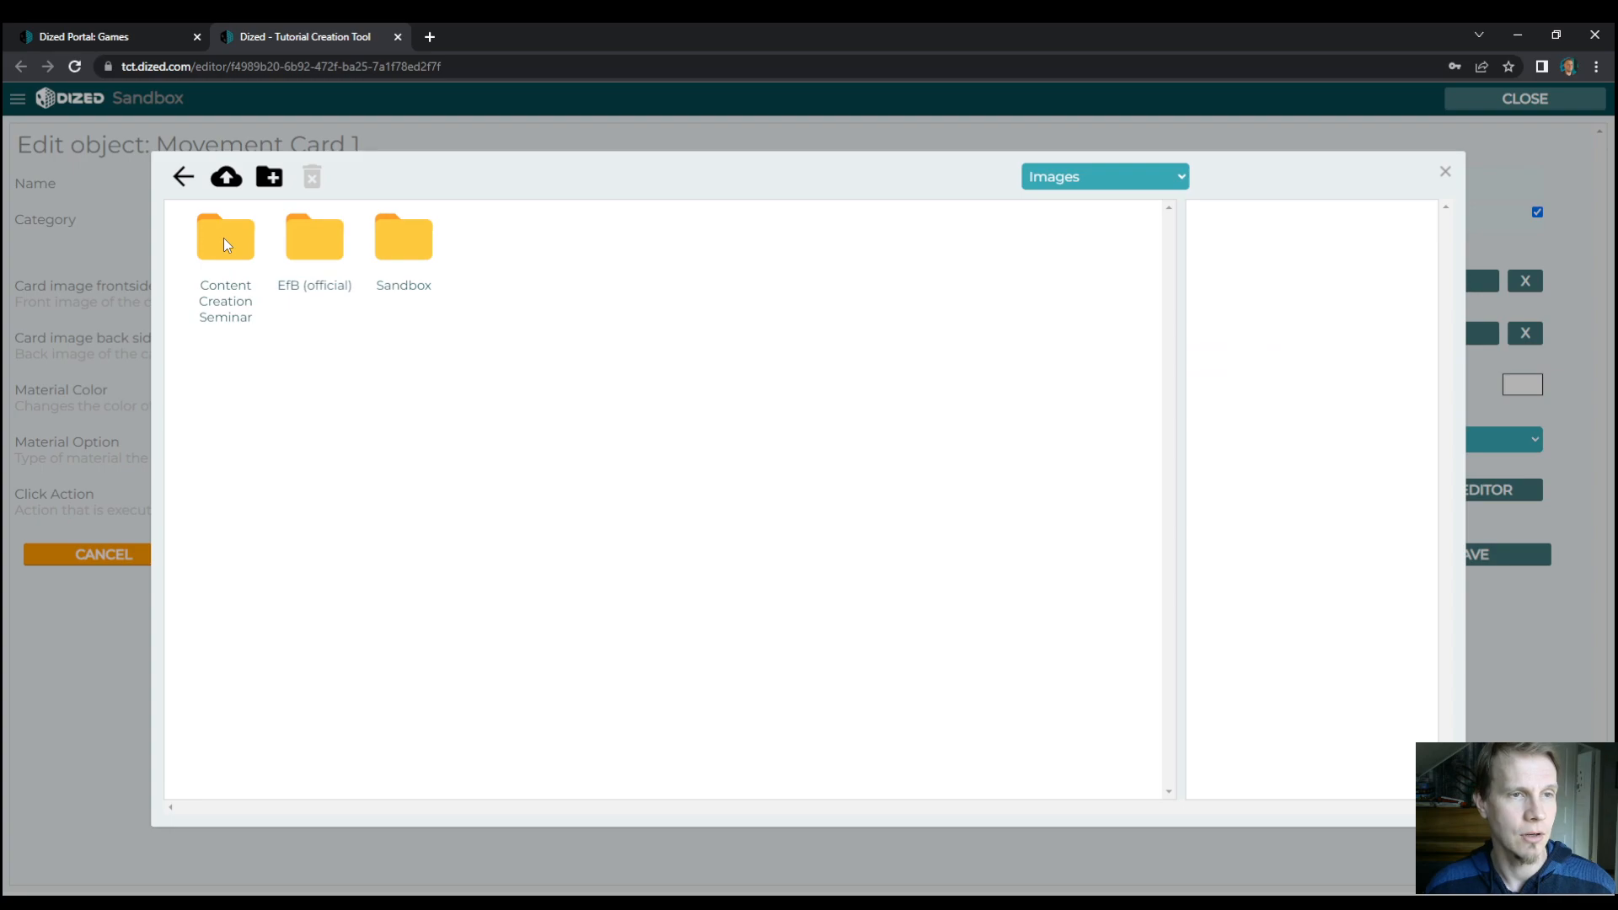
double_click(321, 249)
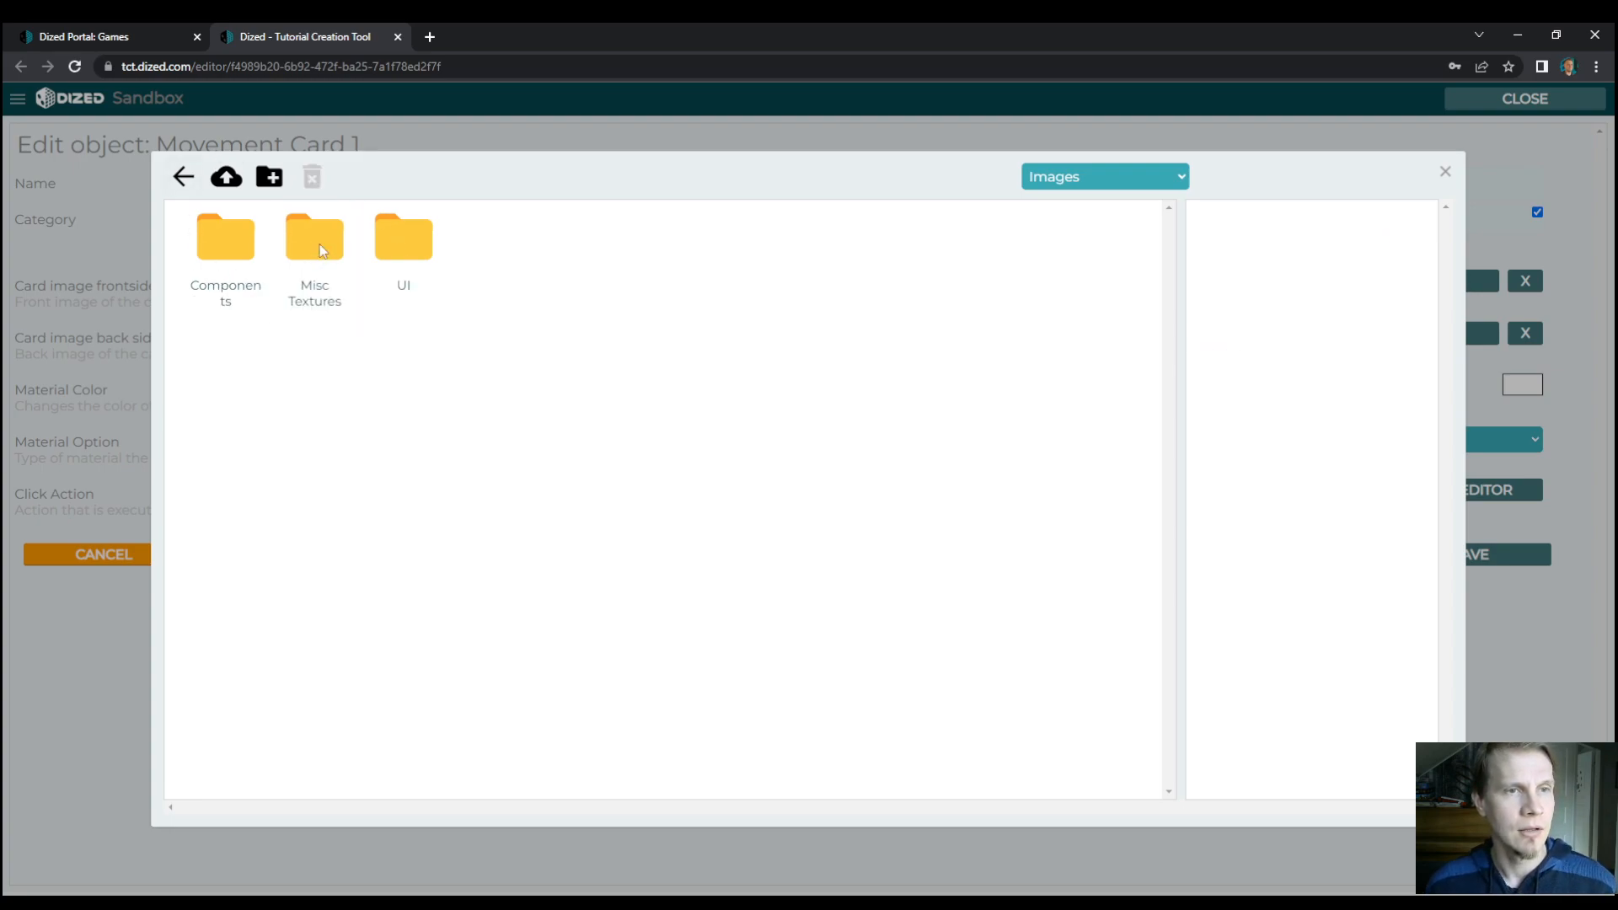
double_click(235, 243)
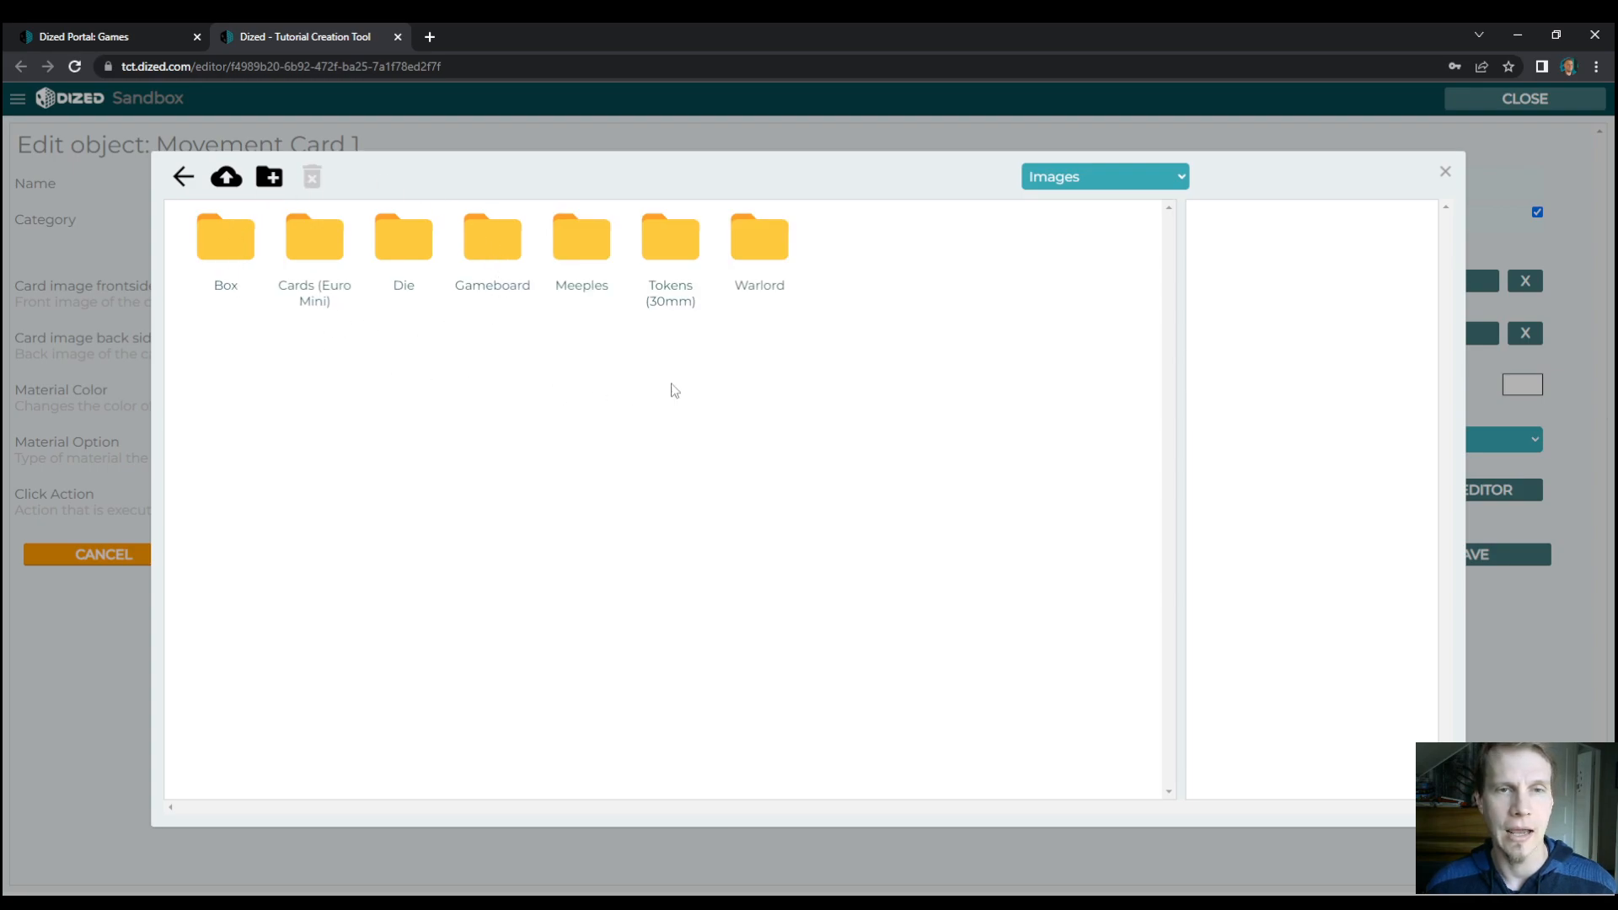
click(326, 249)
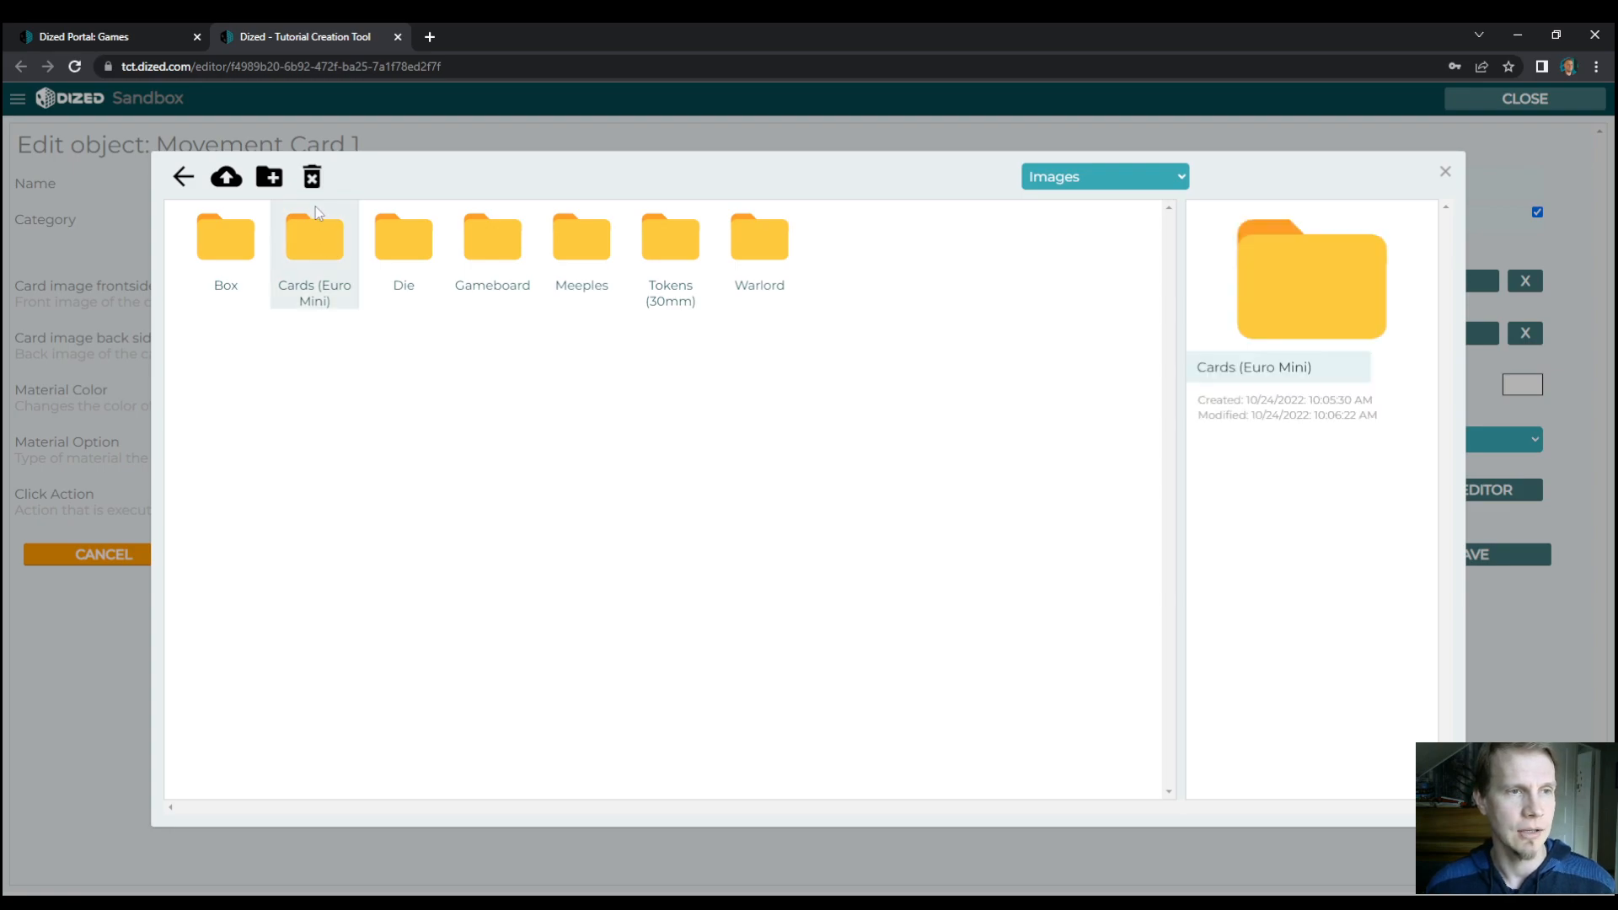
double_click(336, 268)
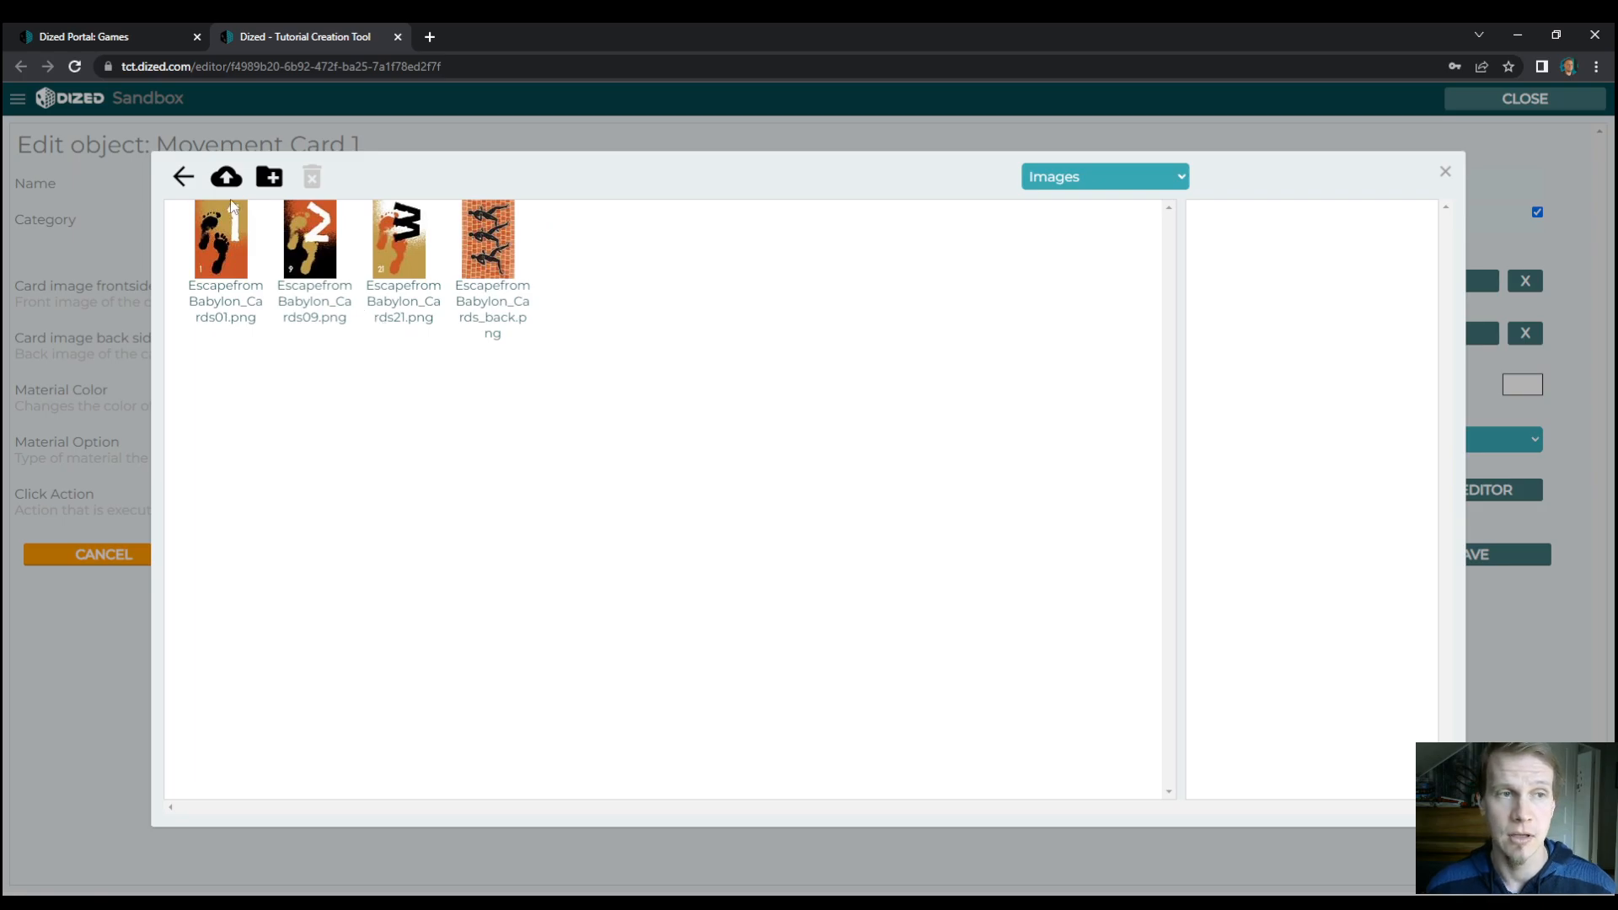
click(218, 243)
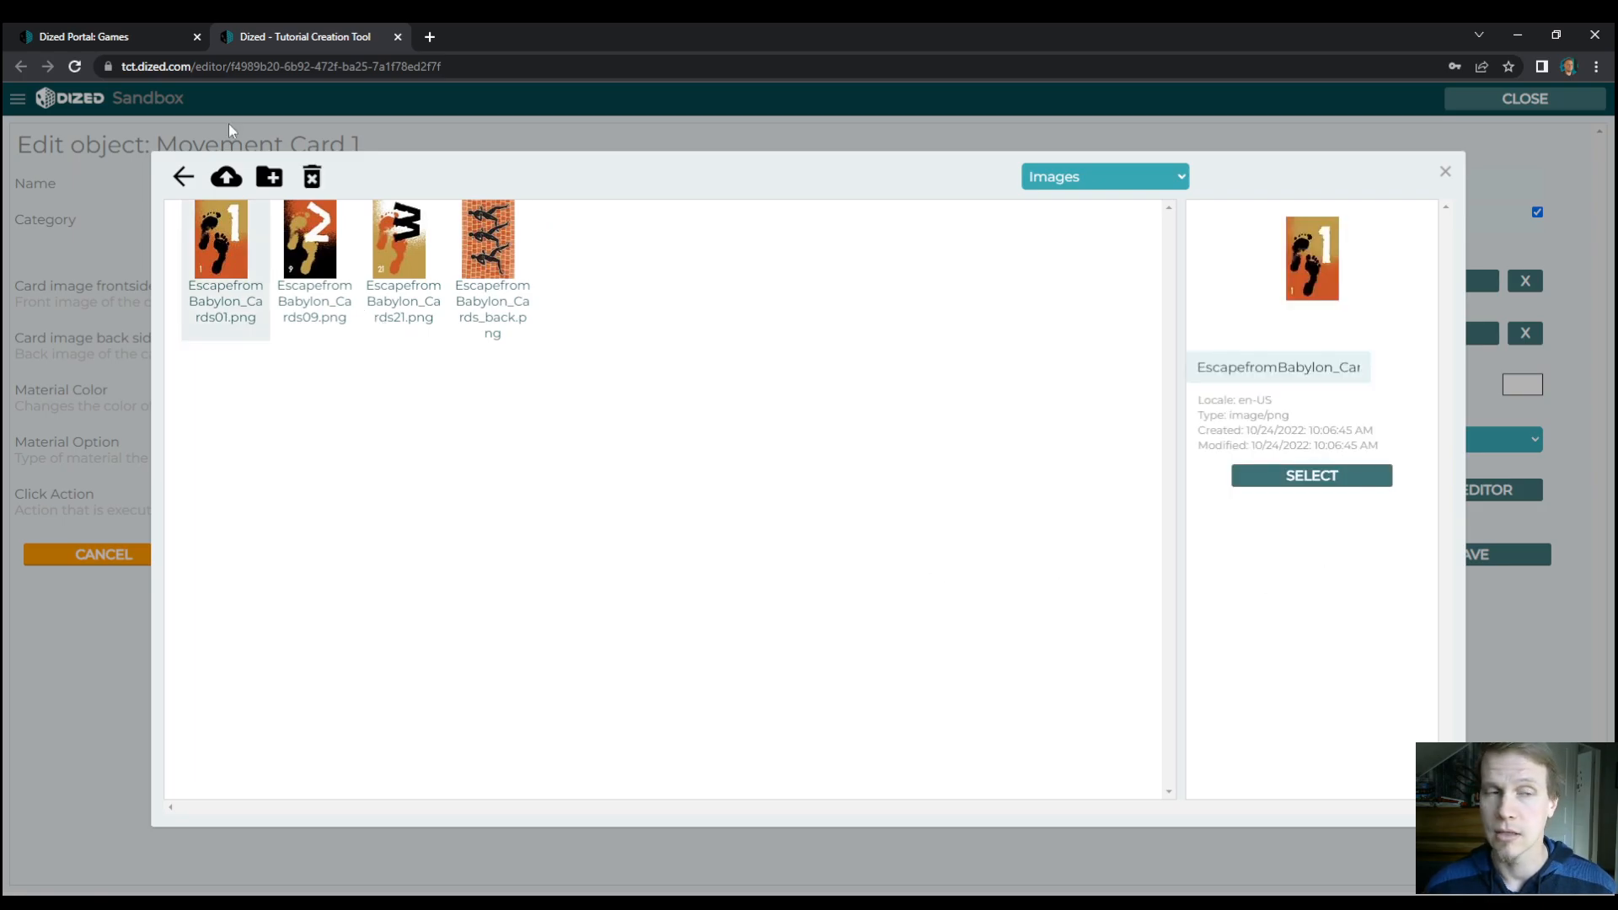
click(1287, 480)
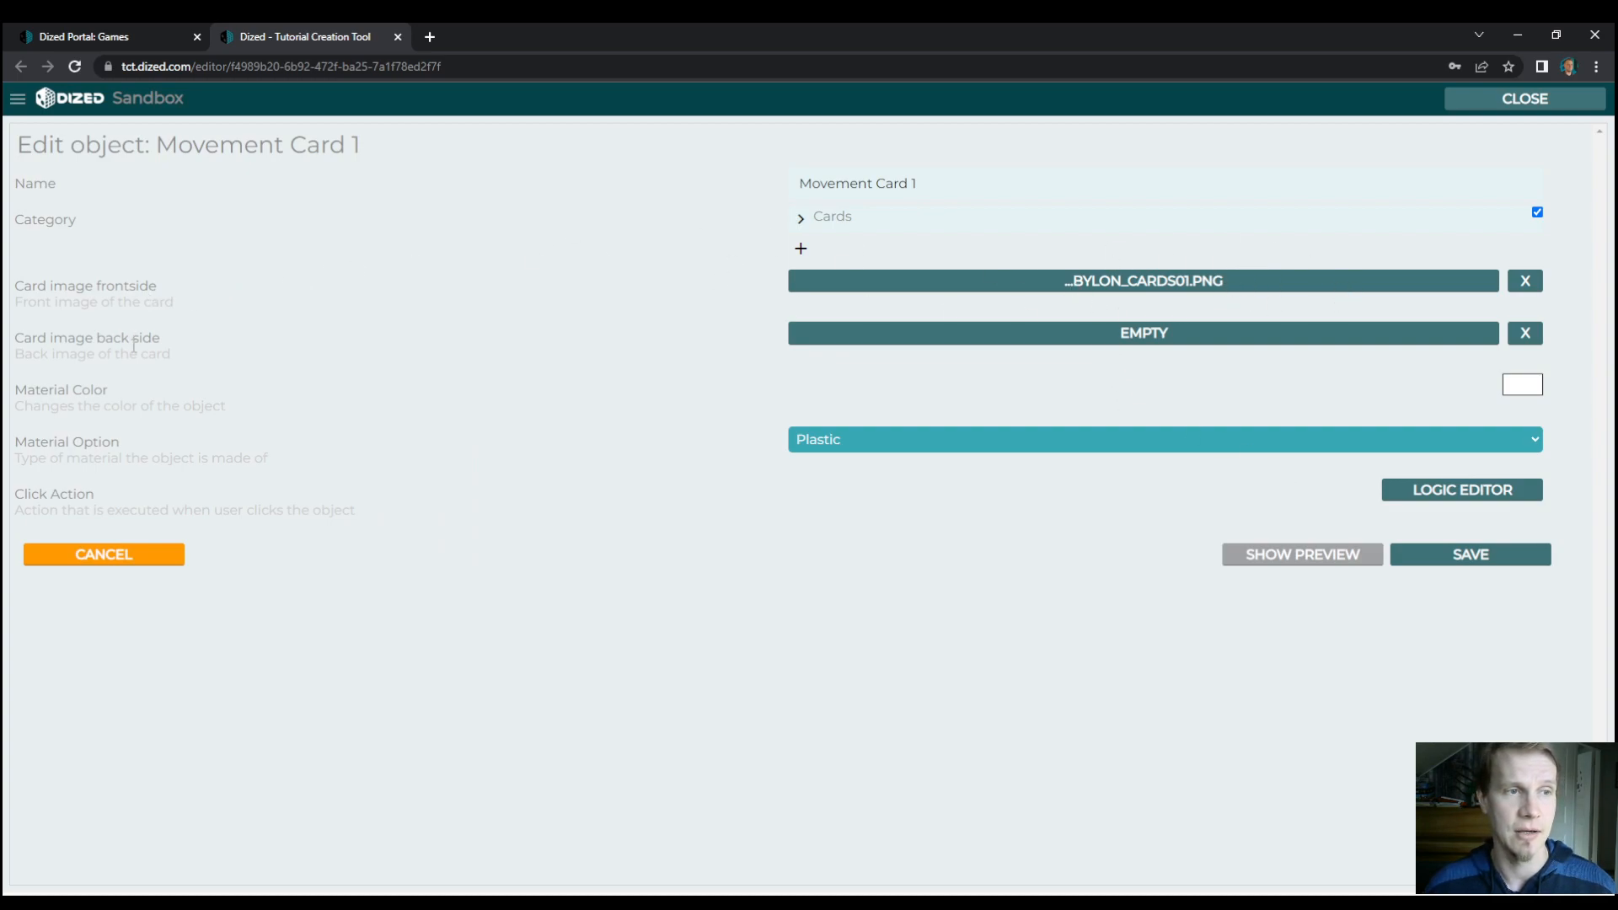
Set the card's back side image to EscapefromBabylon_Cards_back.png.
click(1159, 348)
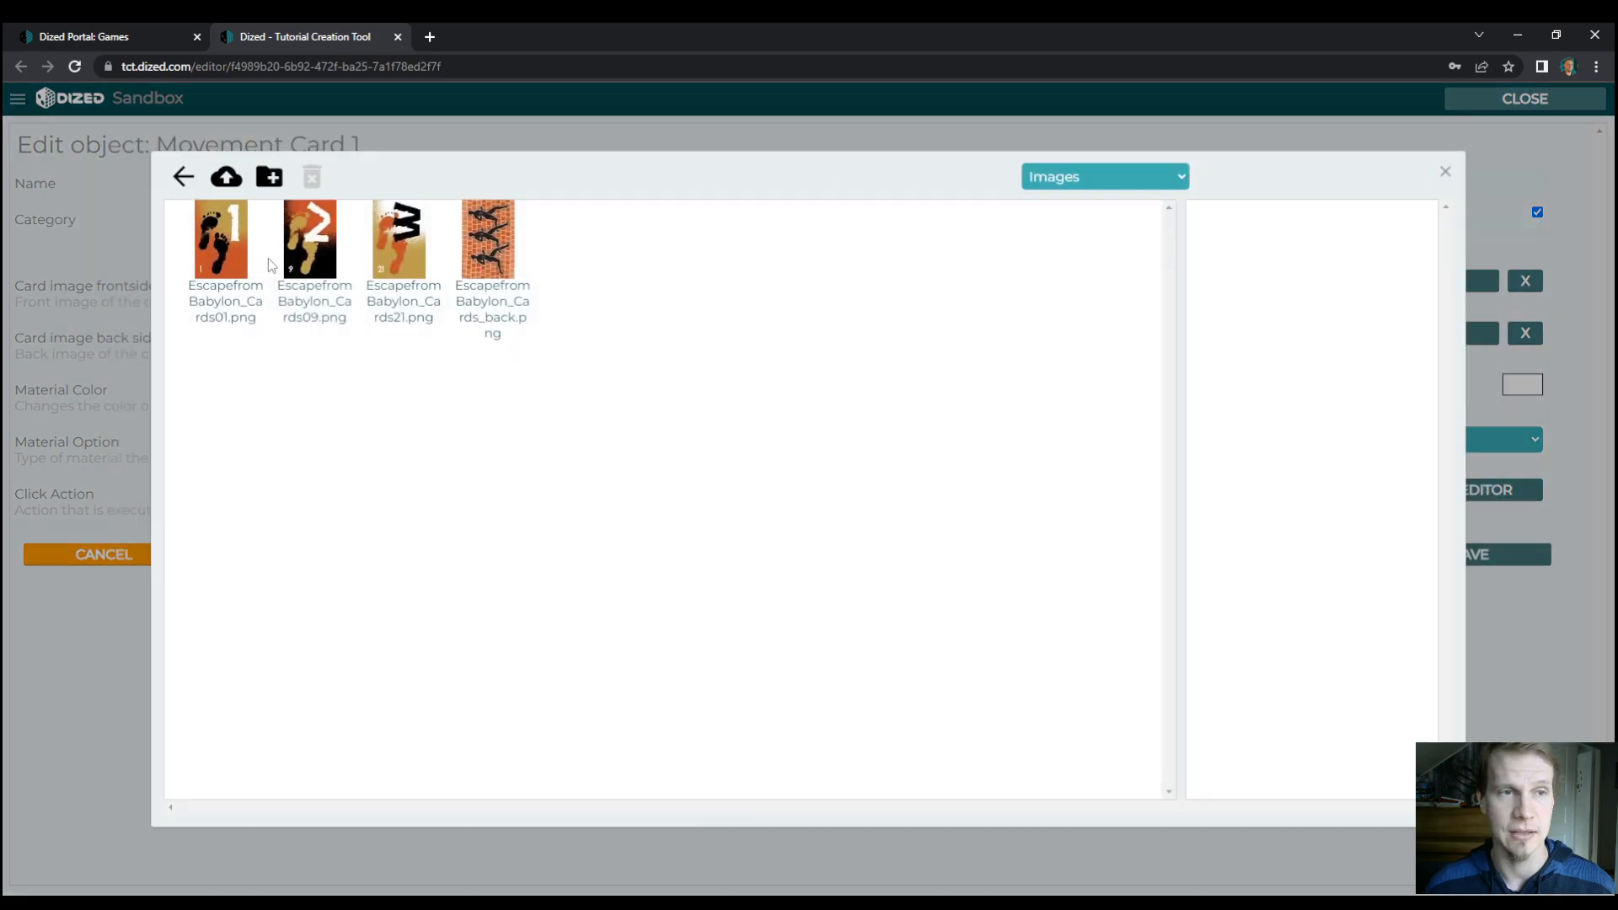
click(483, 265)
click(1298, 476)
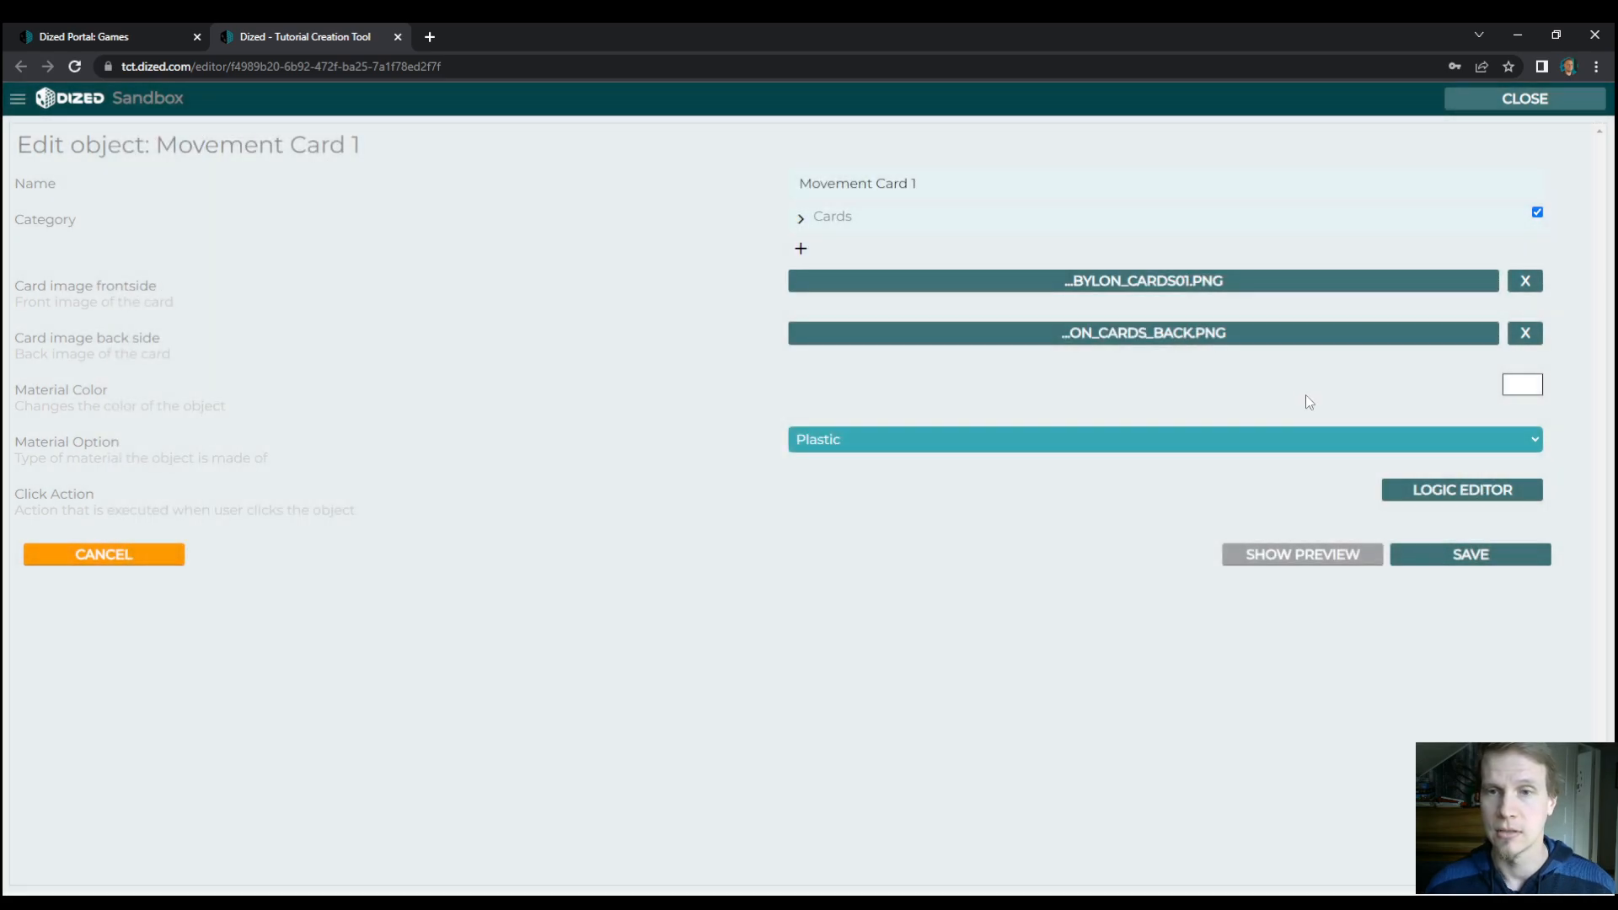
Set the card's material option to Wood and save the object.
click(887, 438)
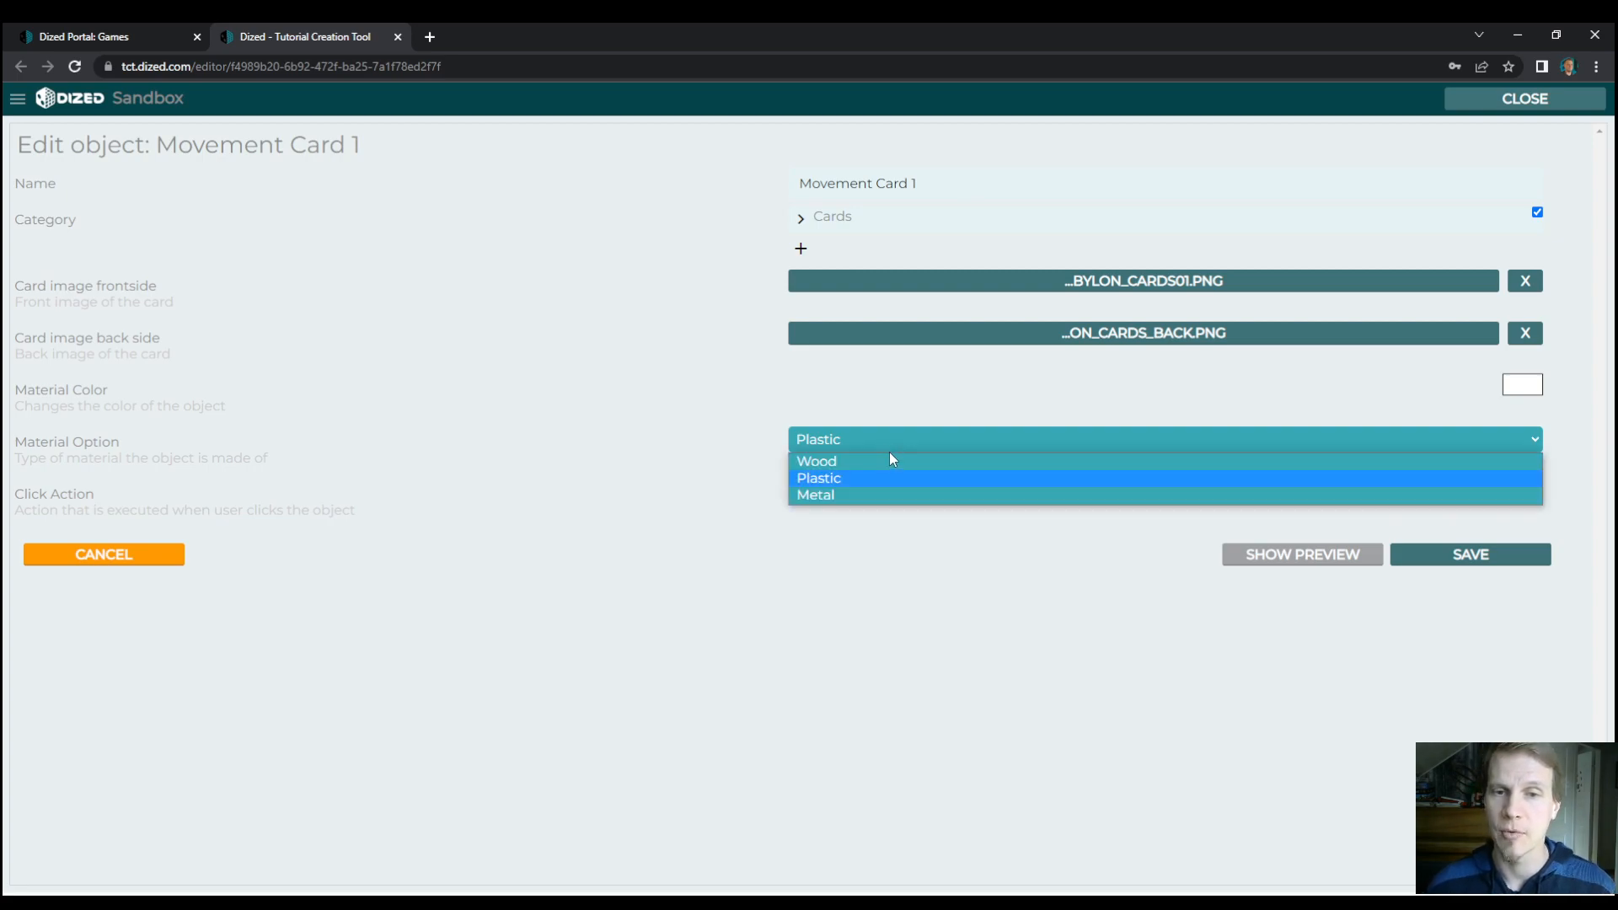
click(889, 460)
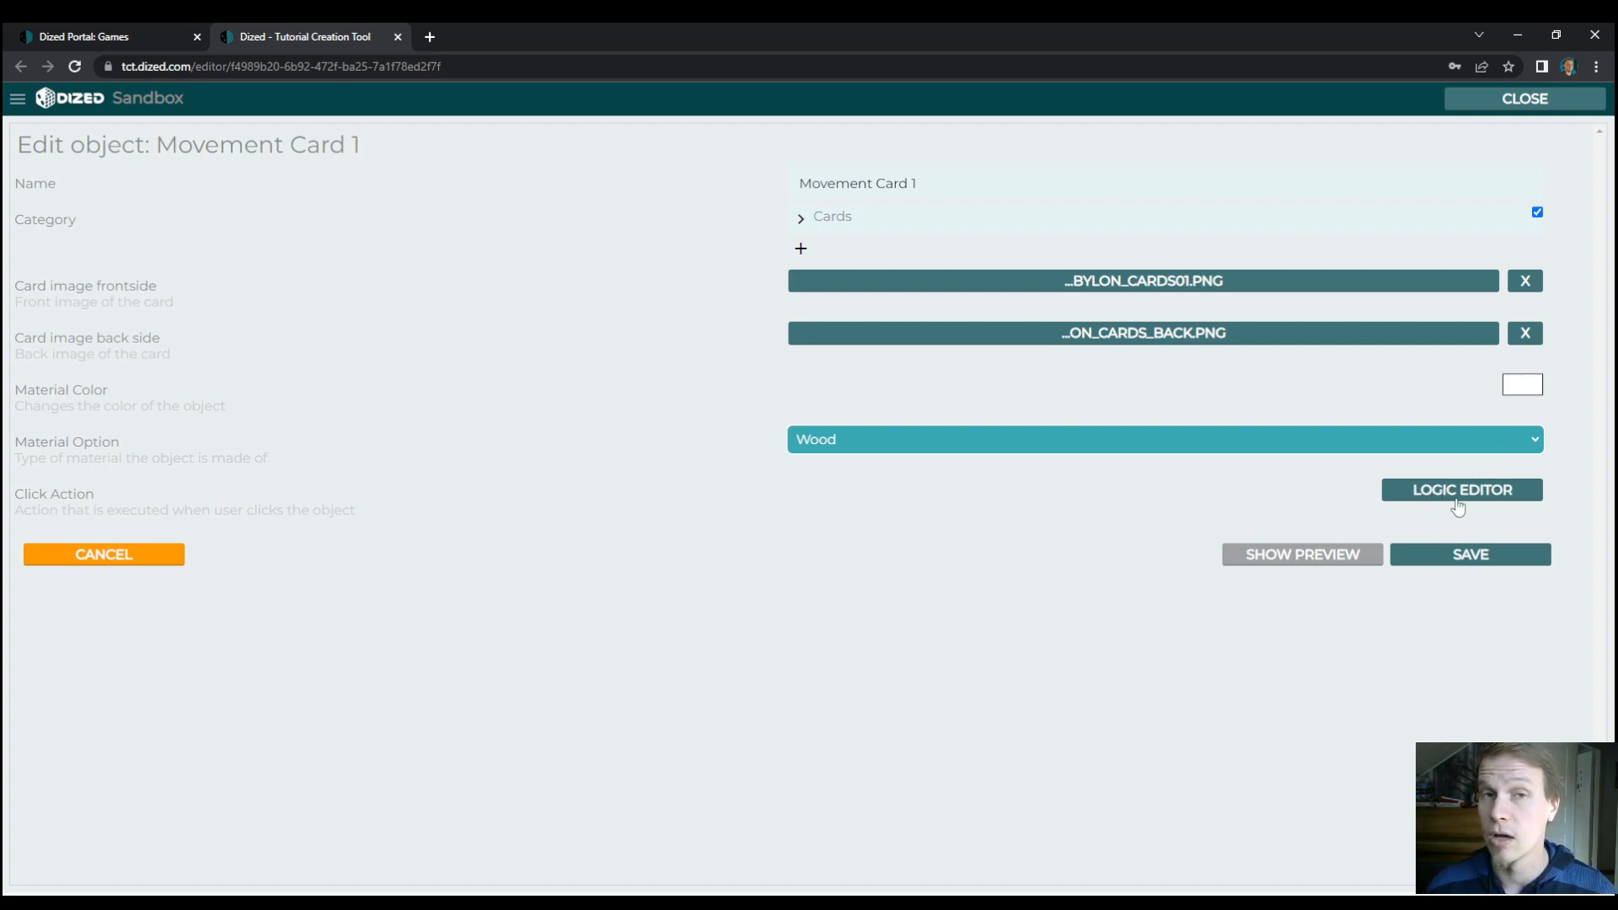
click(1465, 562)
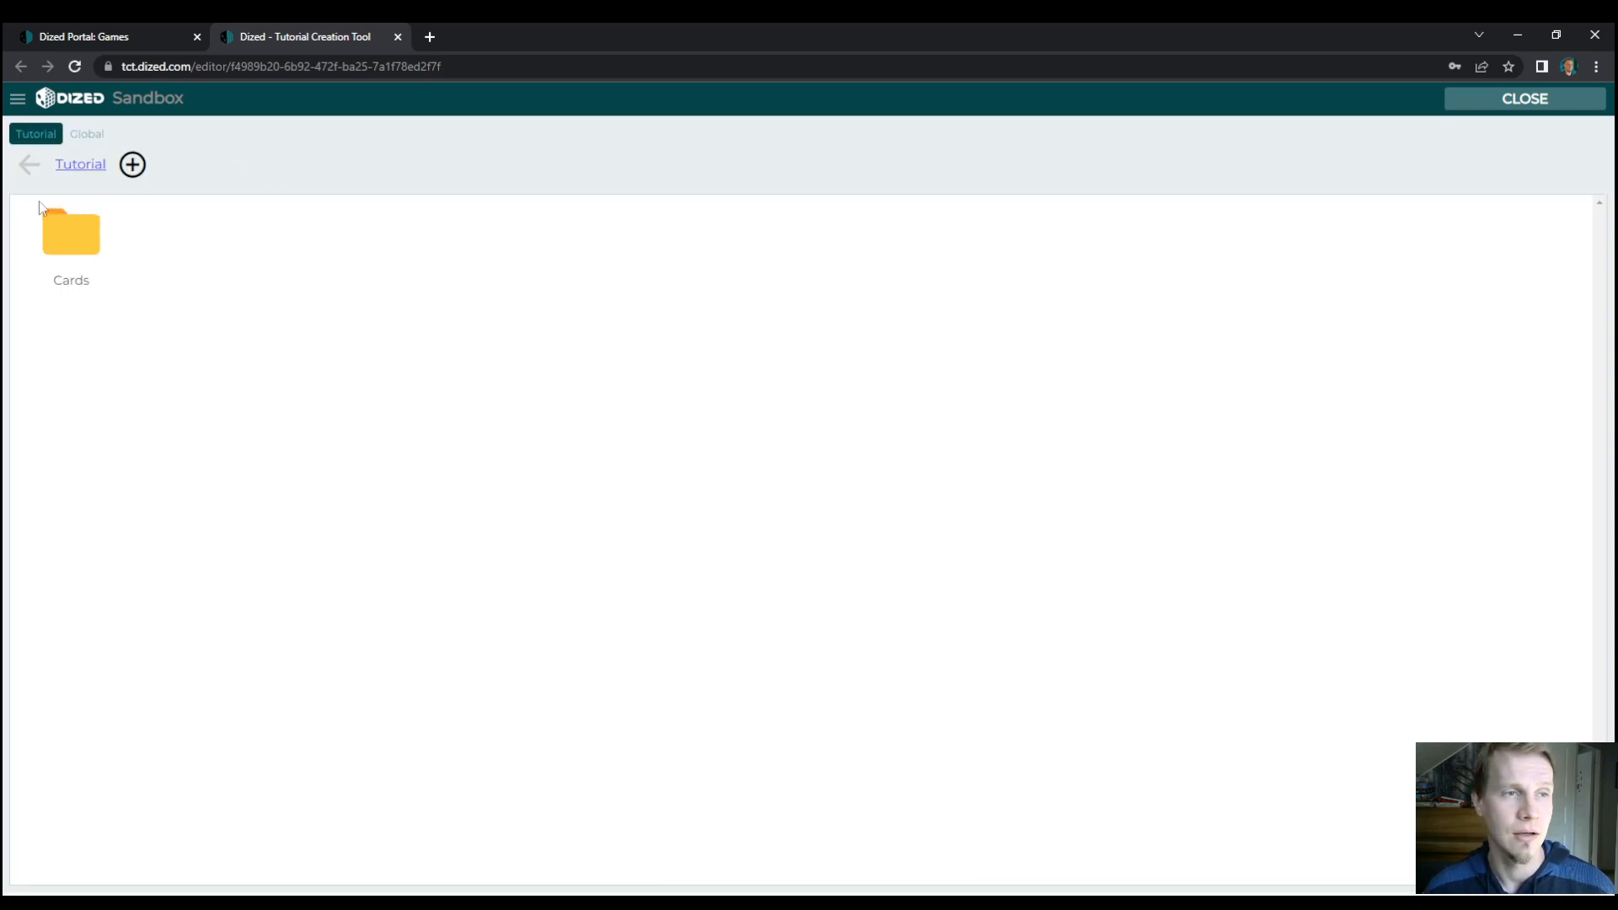
Look inside the Cards category for the saved card object, and return to the tutorial's block view.
double_click(83, 229)
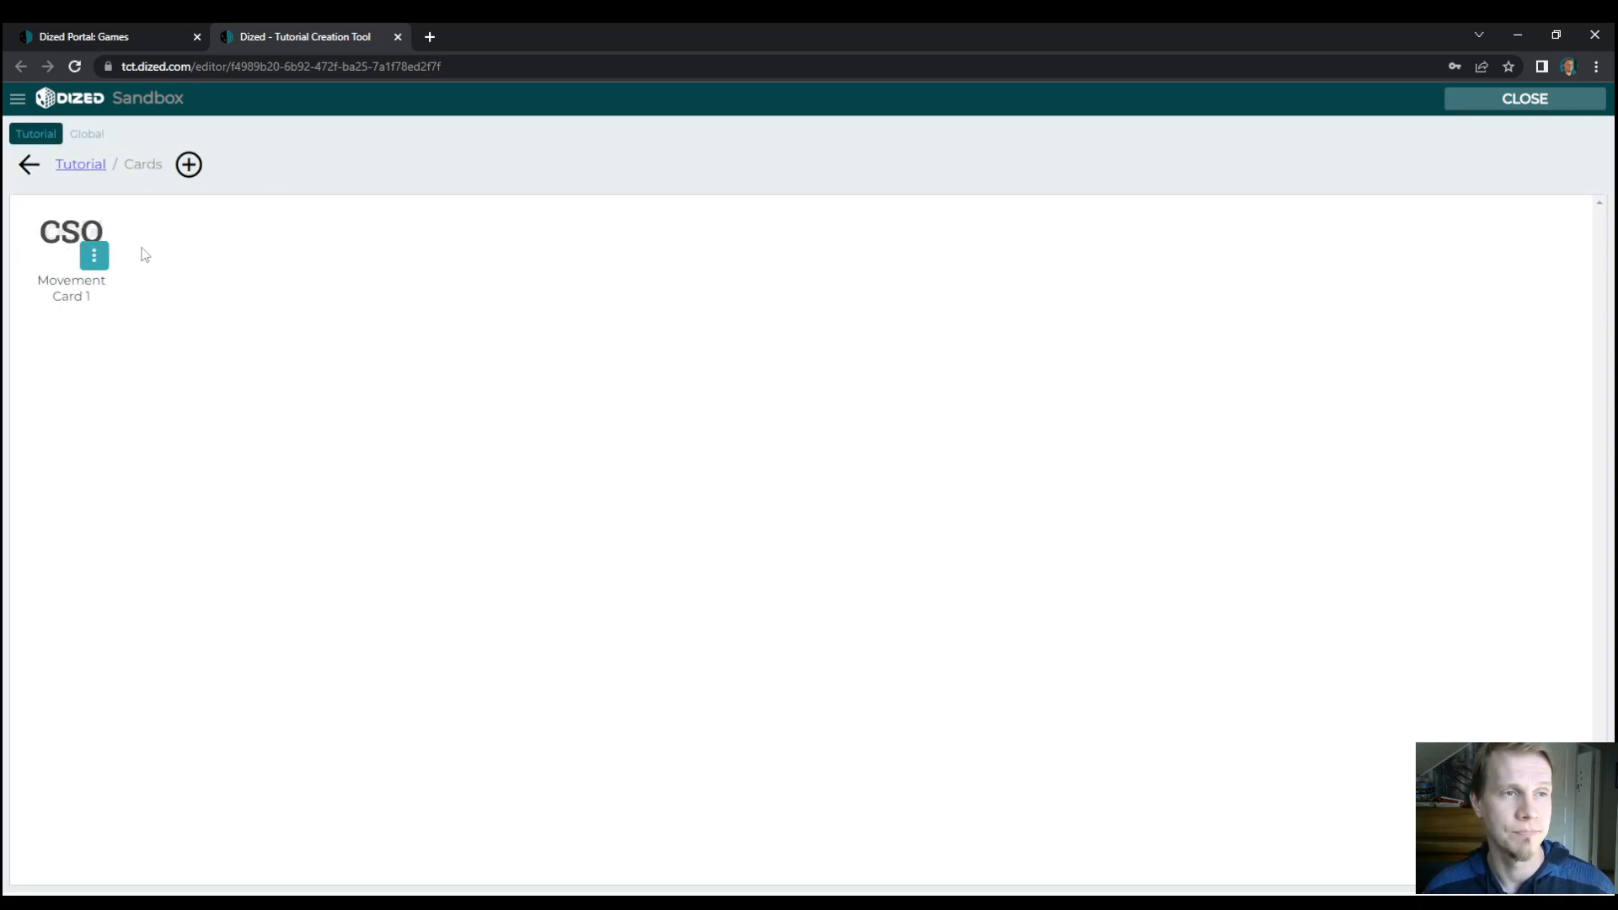
click(29, 165)
click(1521, 98)
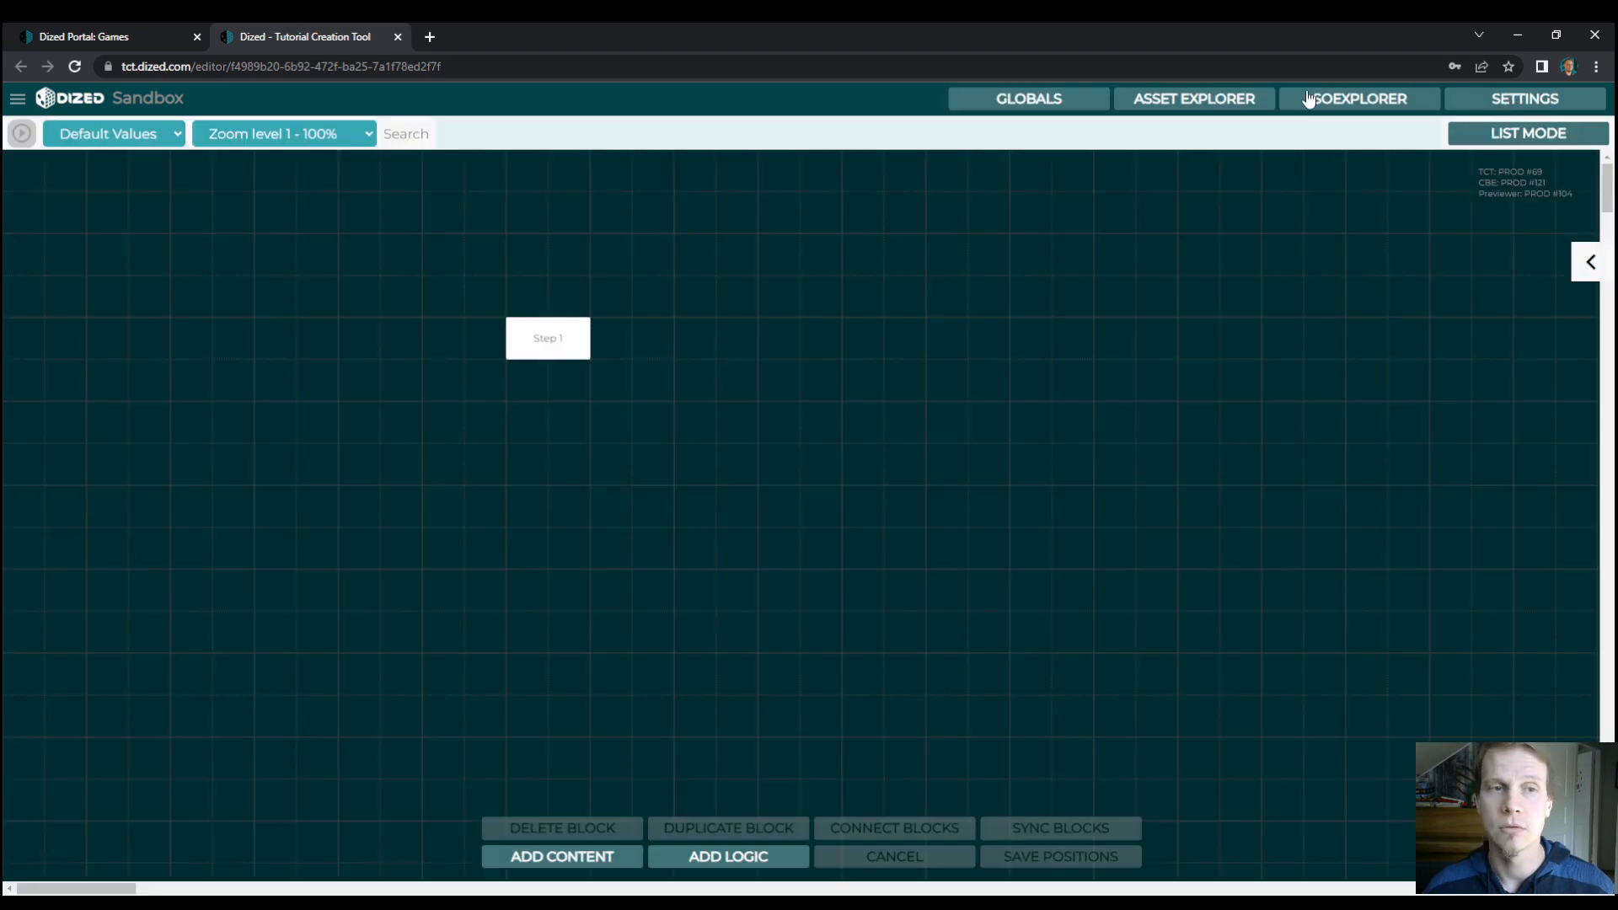
Open the Step 1 block, place the movement card in the scene as a test, and quit without saving.
click(576, 333)
double_click(577, 333)
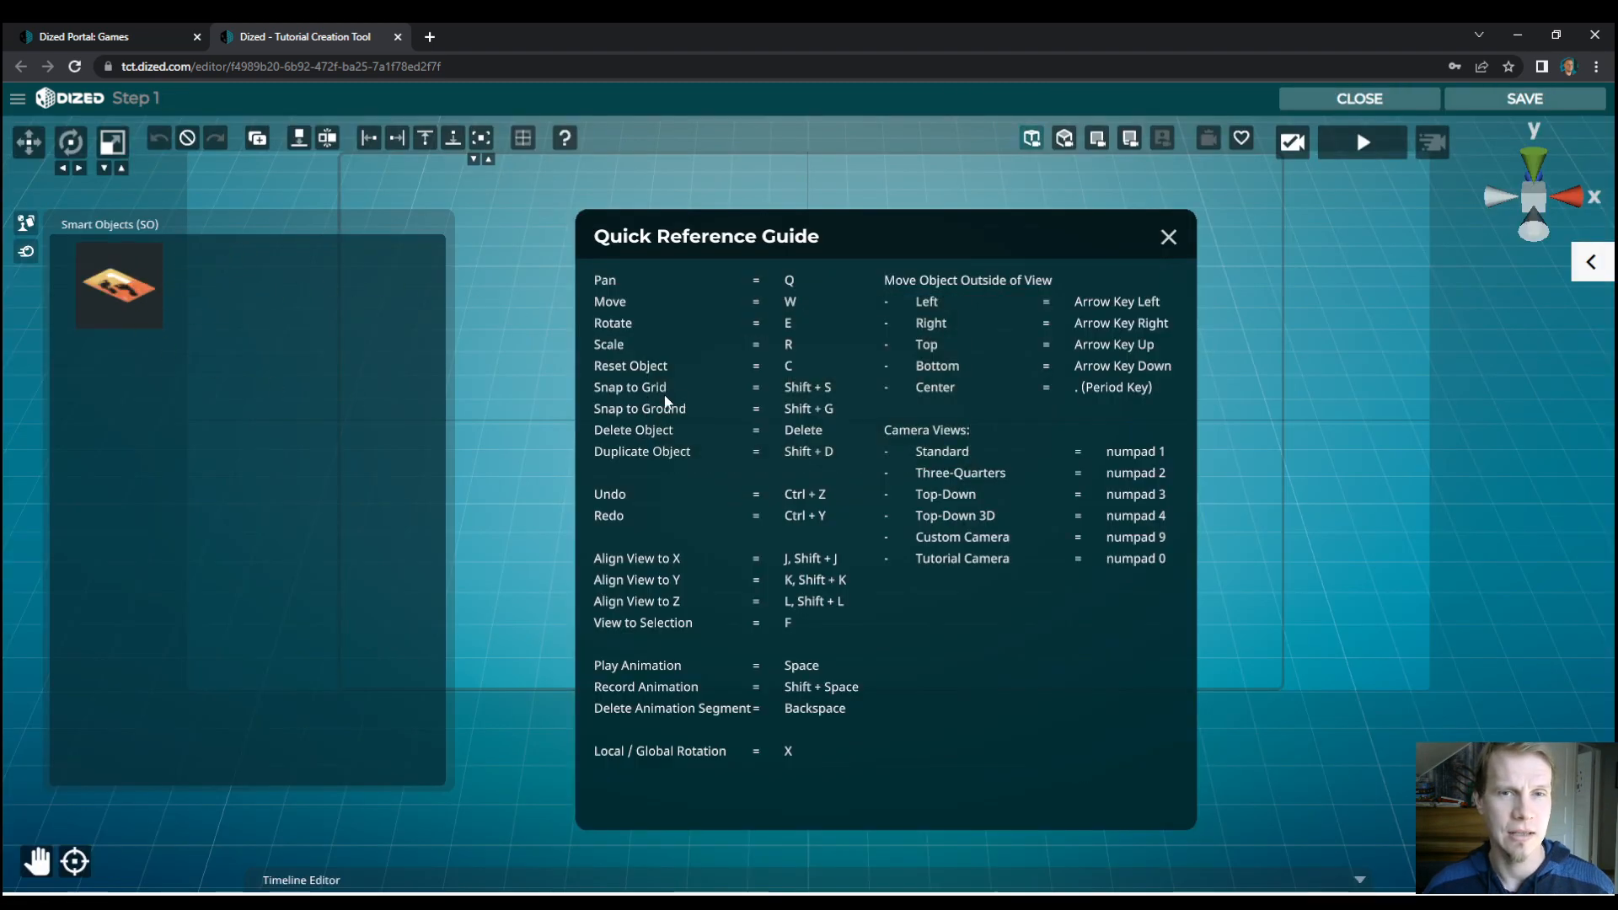
click(1167, 237)
drag(132, 312, 745, 421)
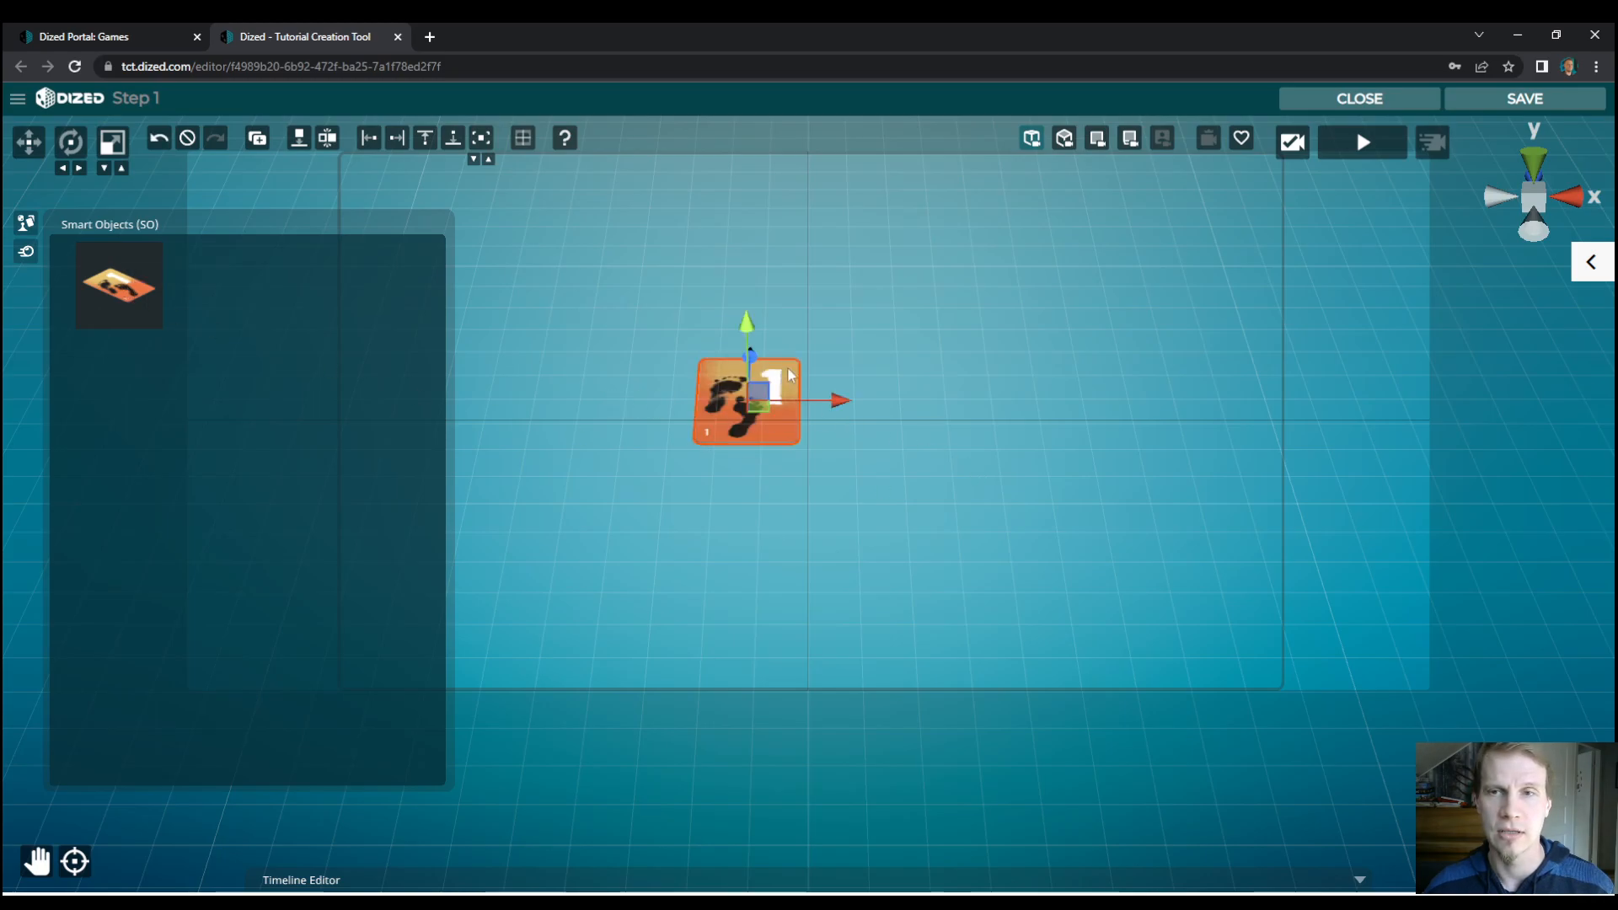
click(1404, 98)
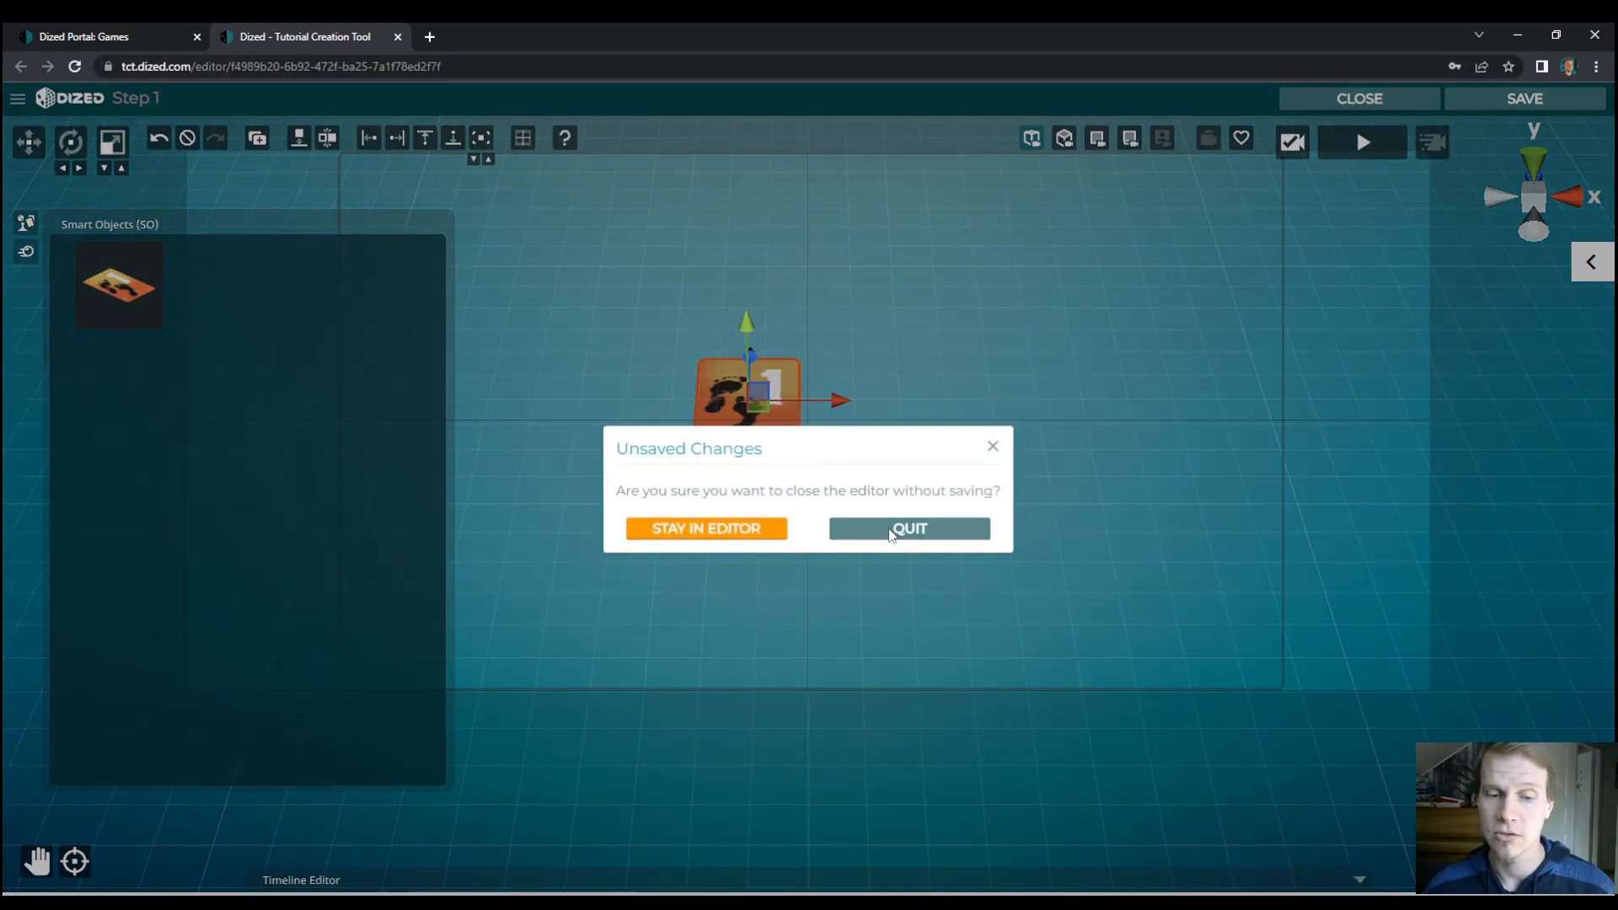
click(893, 530)
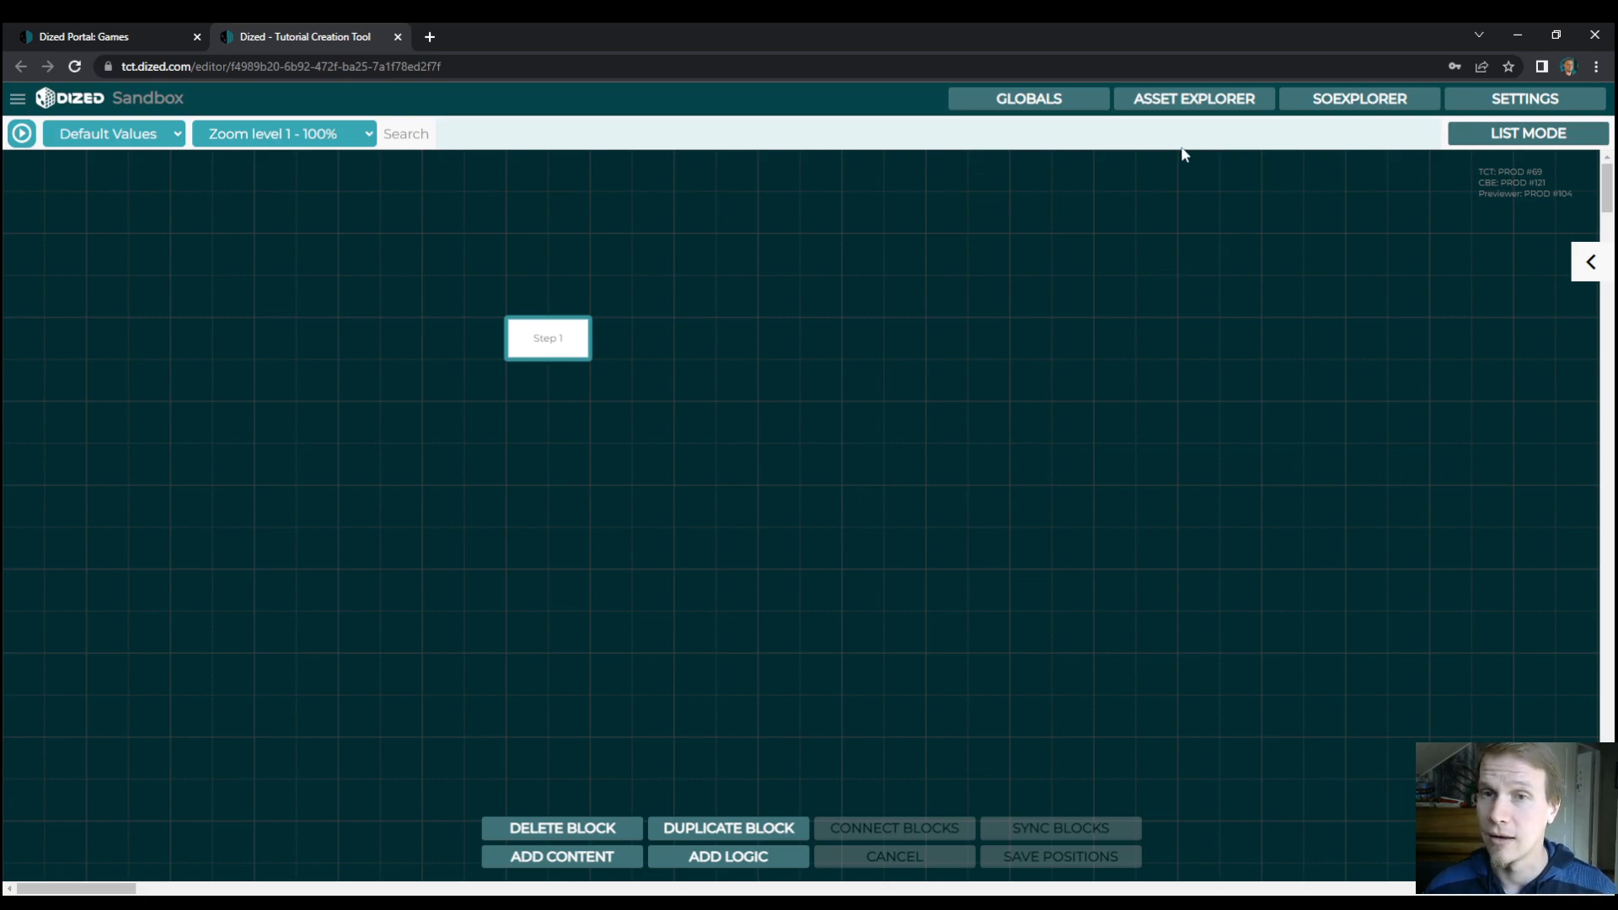
Create a new smart object from the D6 Dice base model and name it Combat Die.
click(1357, 97)
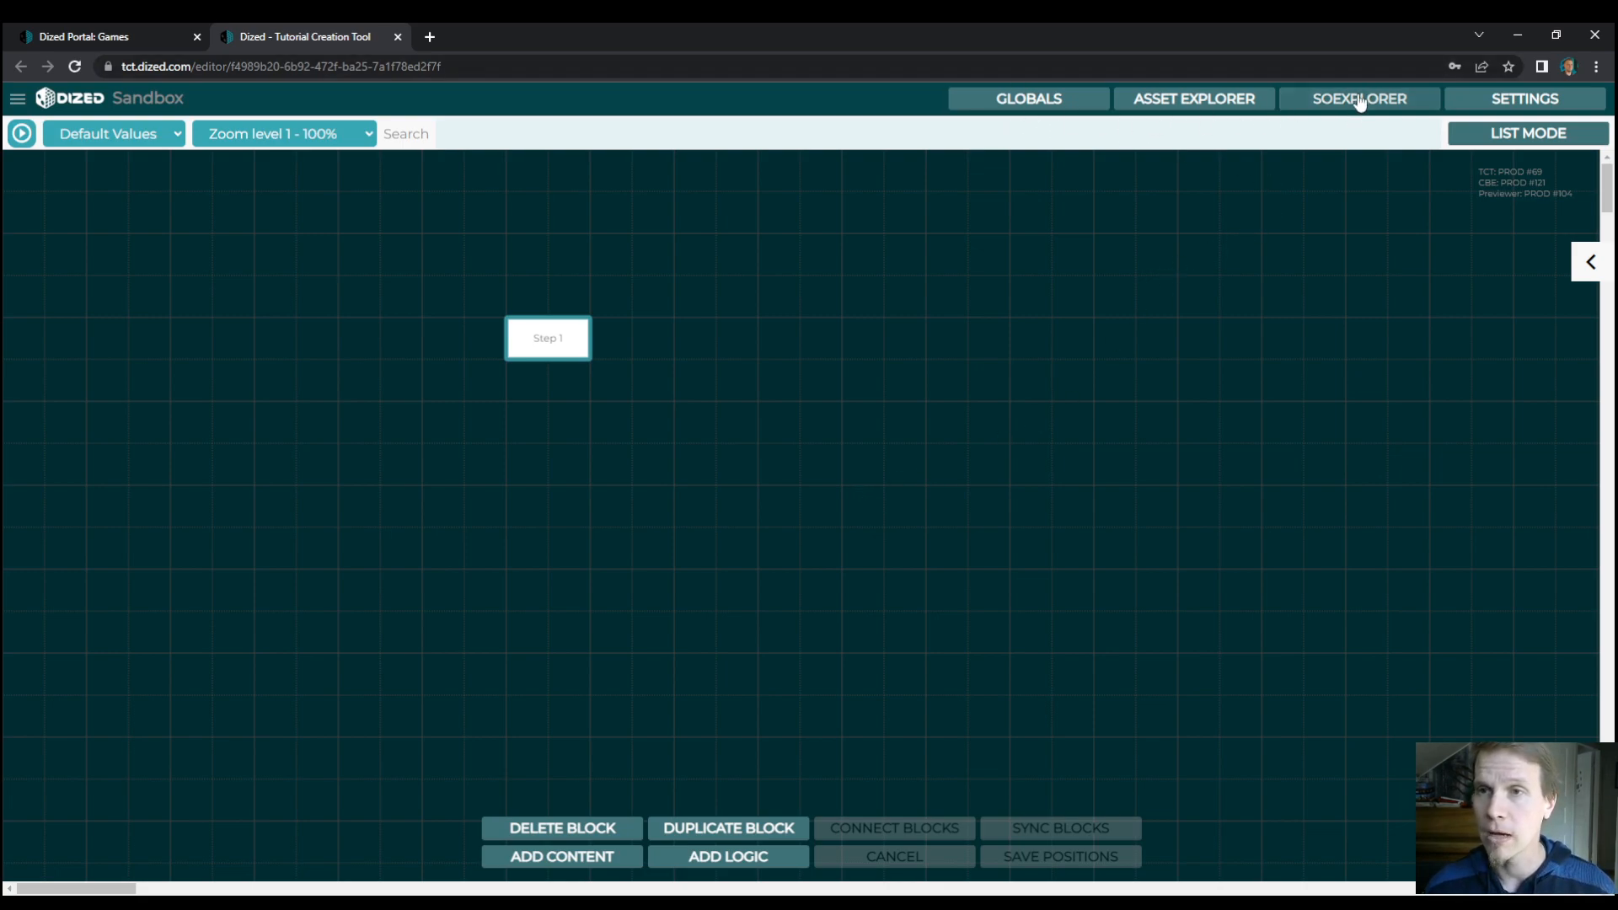
click(132, 164)
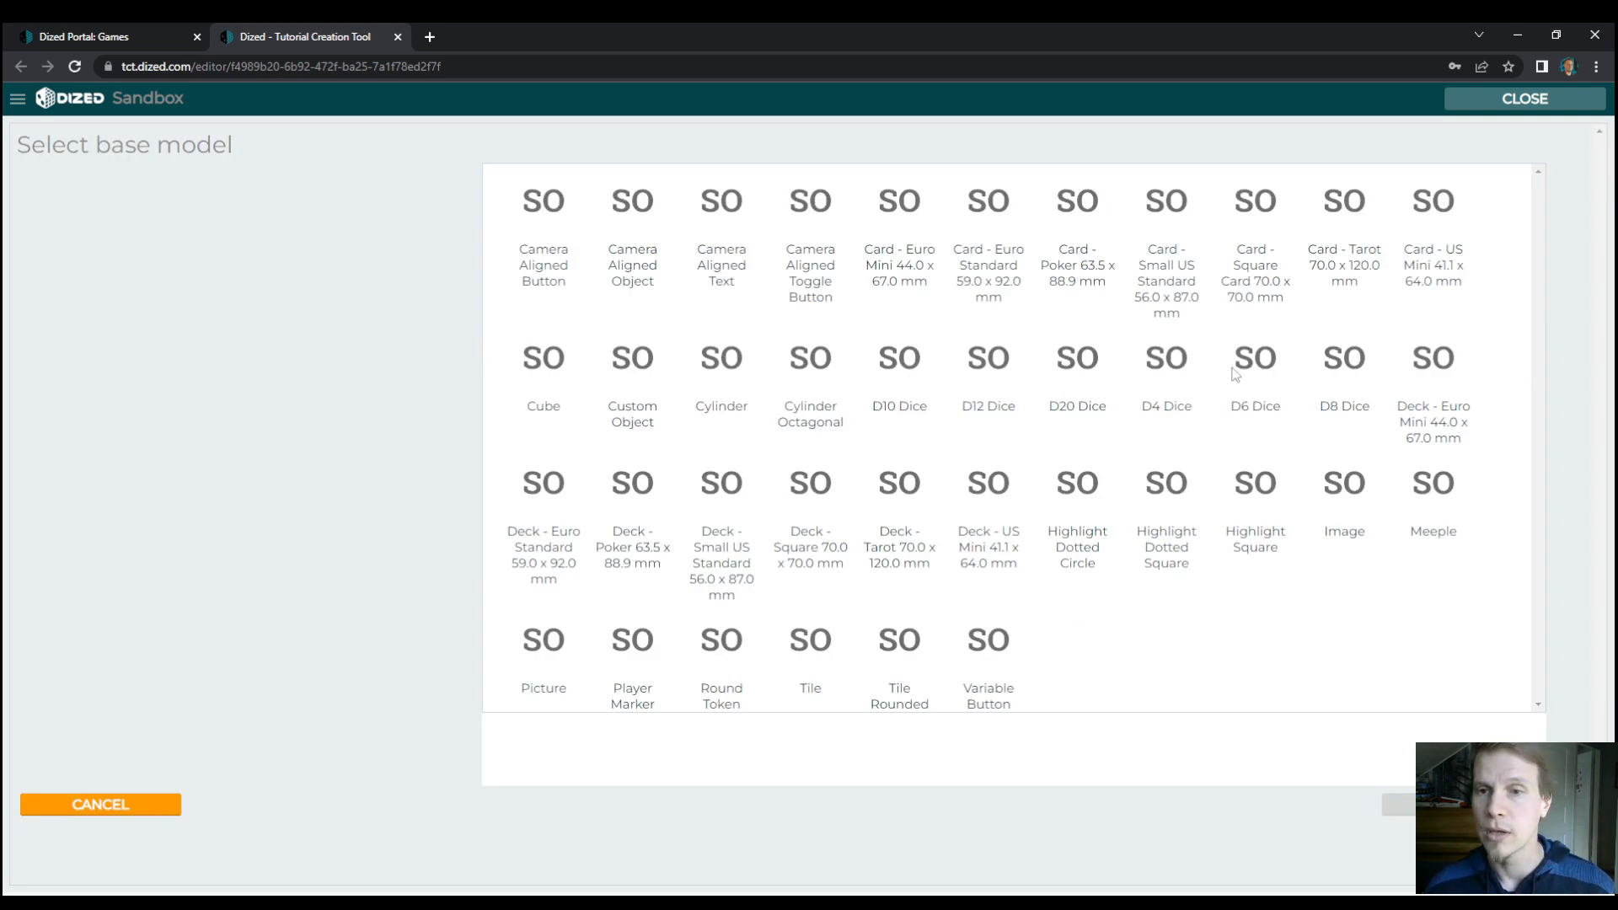
click(1276, 372)
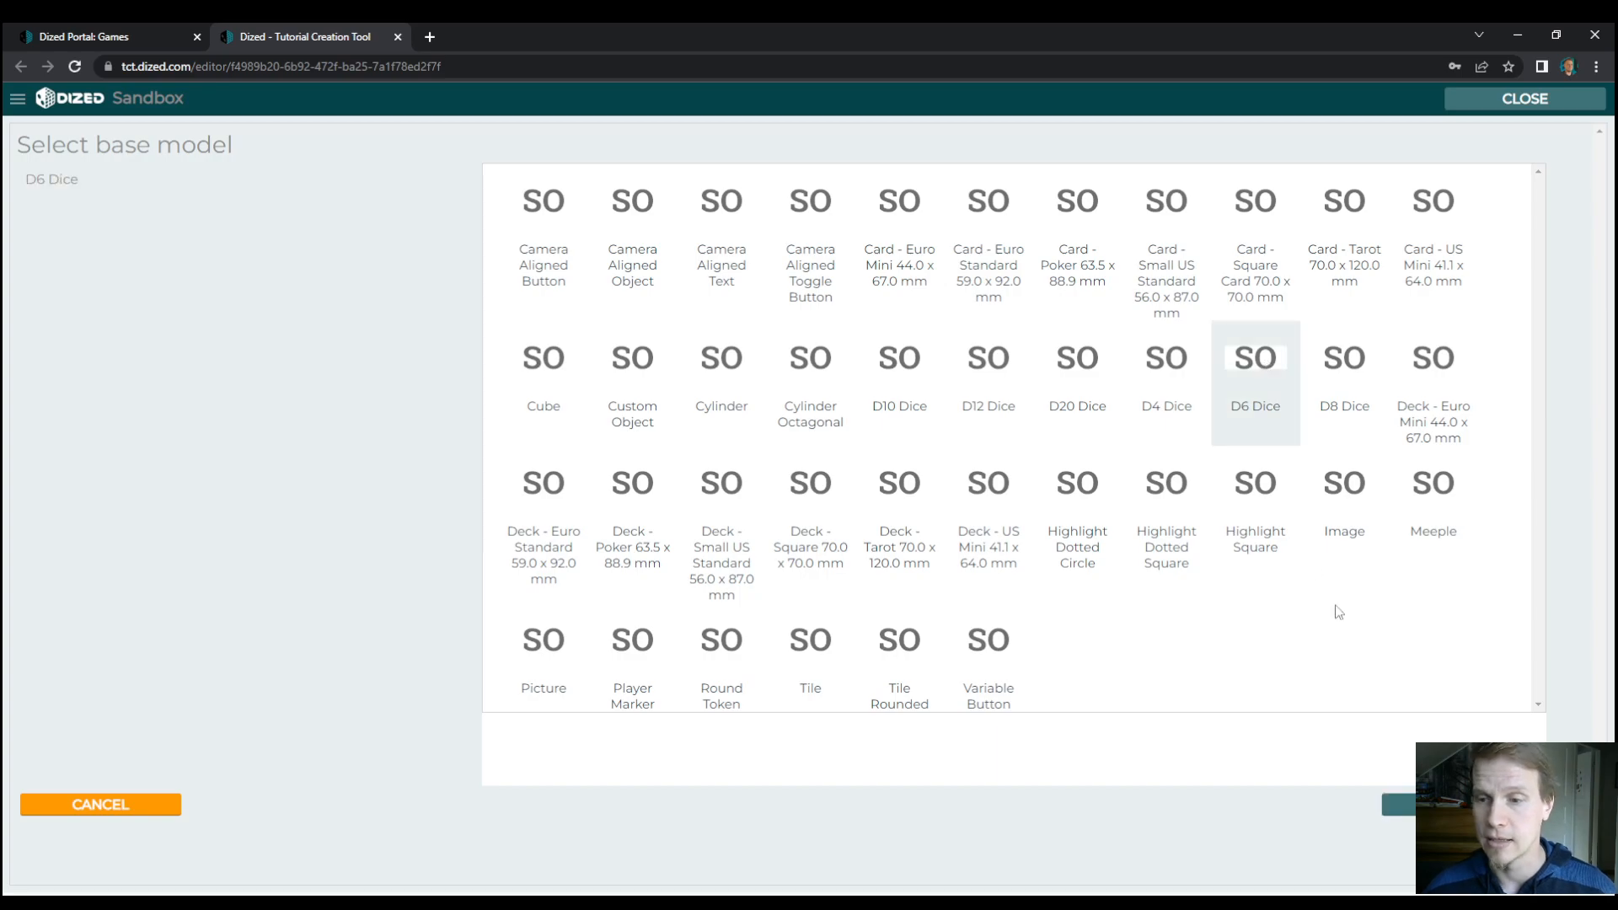
click(1462, 804)
drag(869, 187, 796, 192)
text(Combat Die)
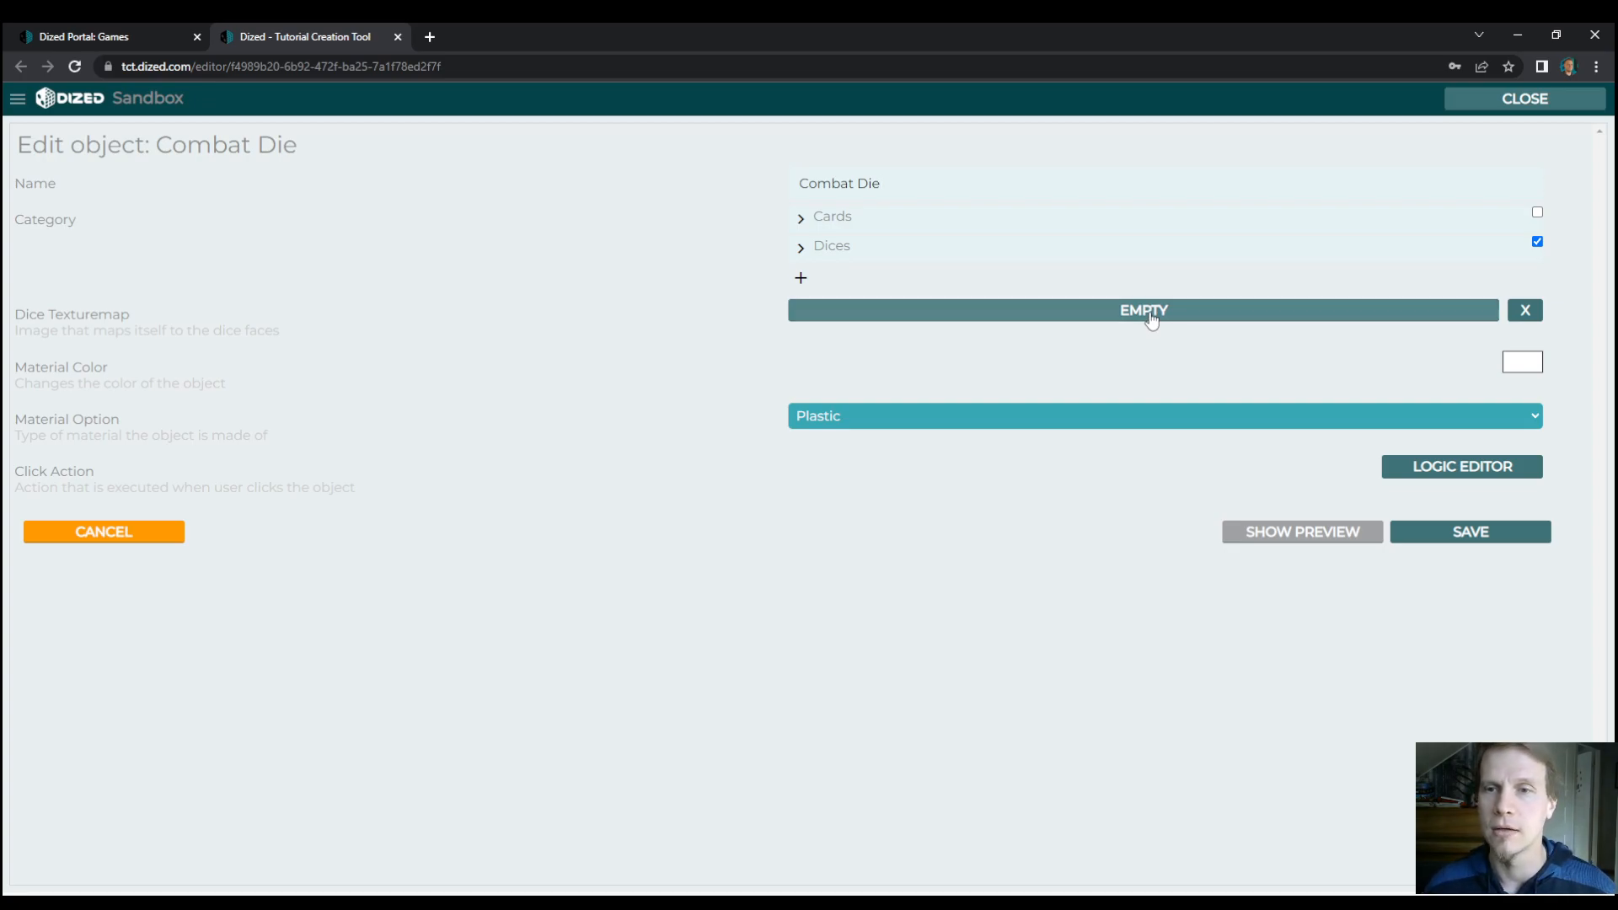
Assign Die_Texture_D6.png from the Die folder as the Combat Die's texture map.
click(1149, 316)
click(186, 179)
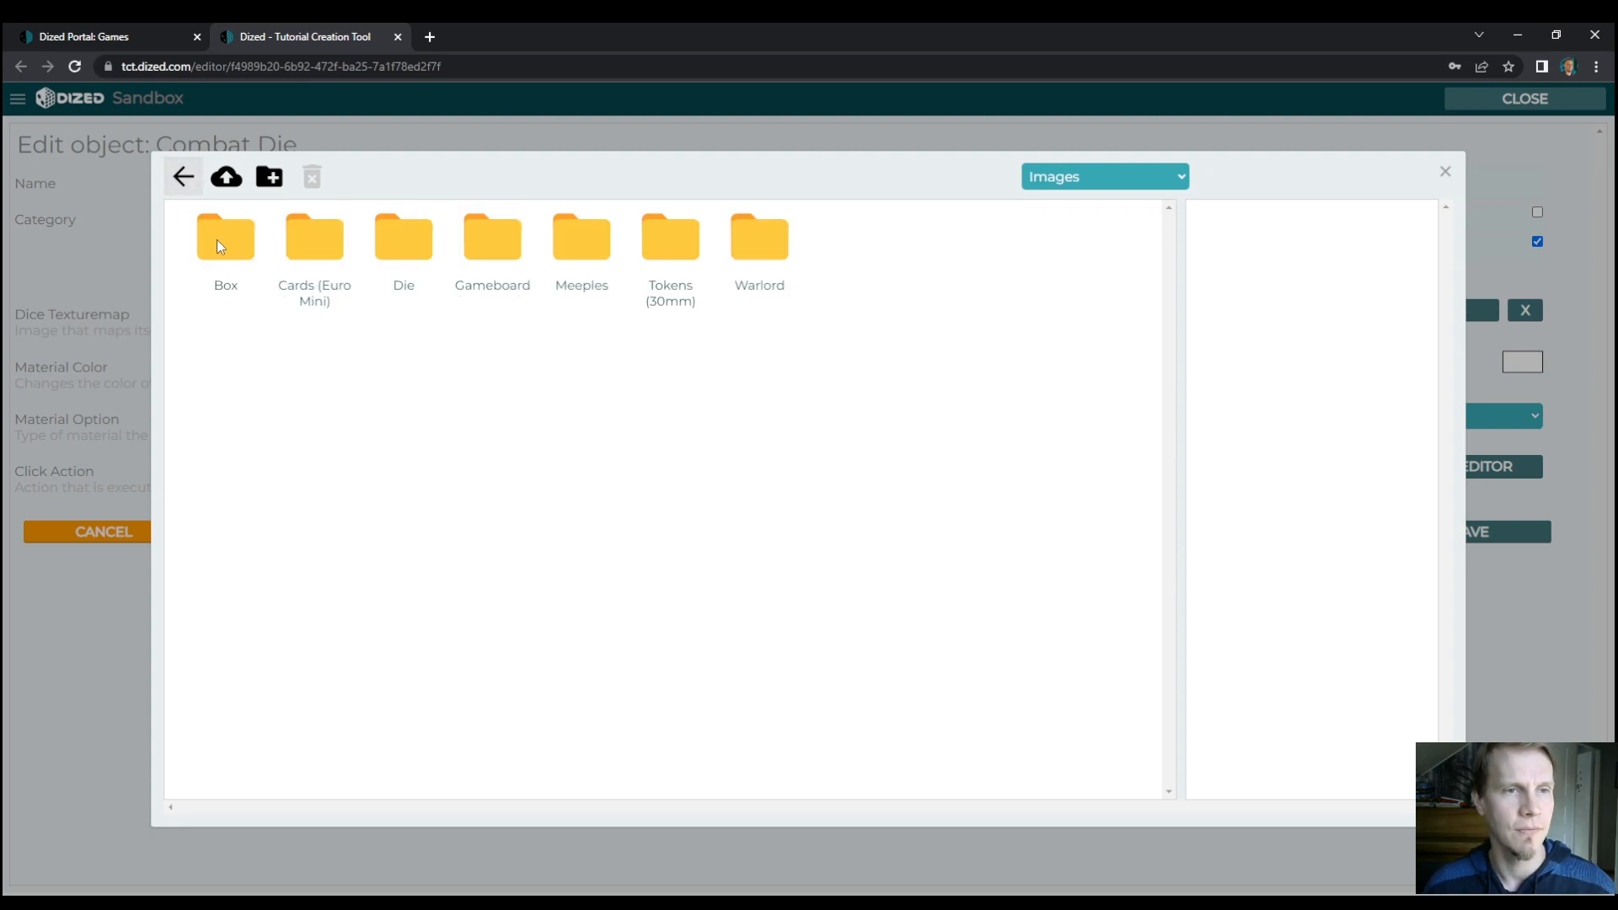
click(397, 257)
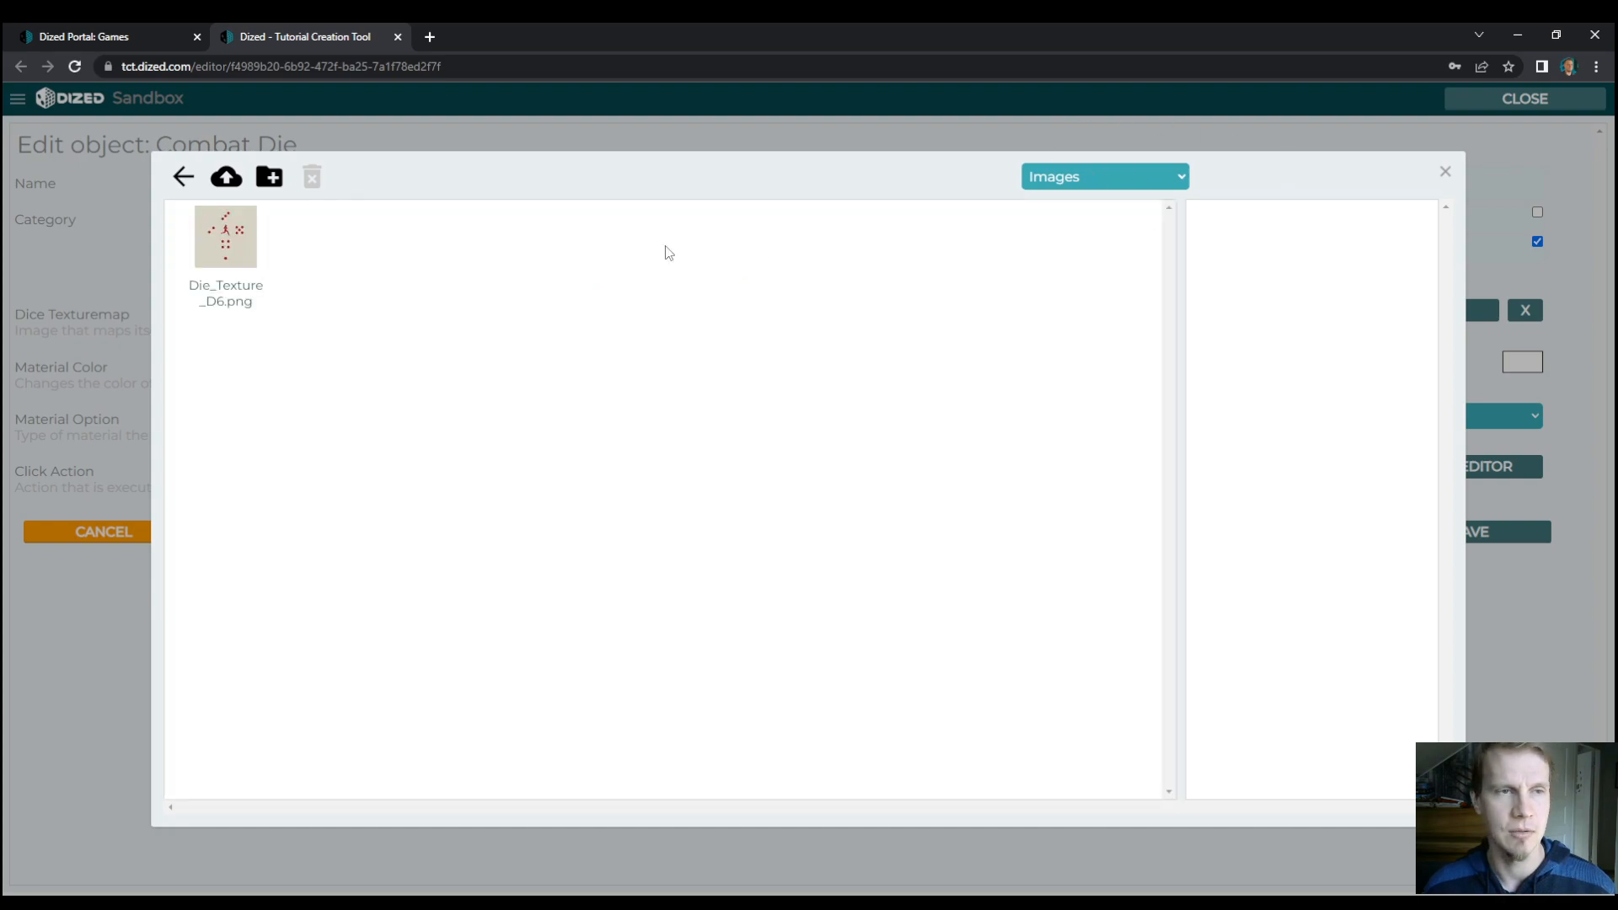
click(239, 239)
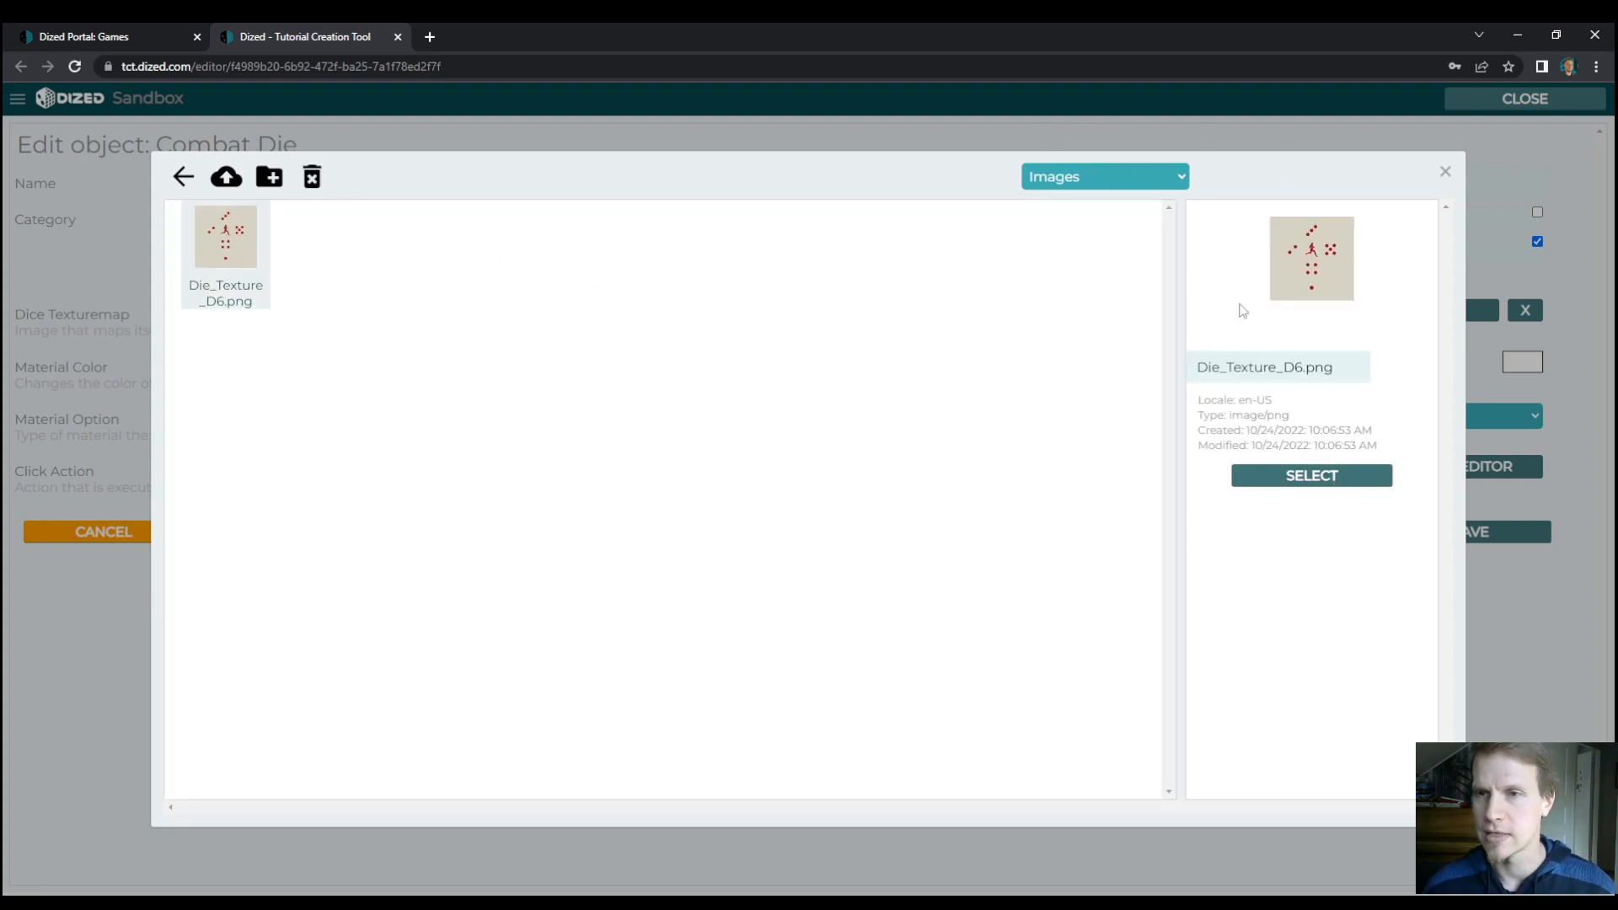
click(1321, 477)
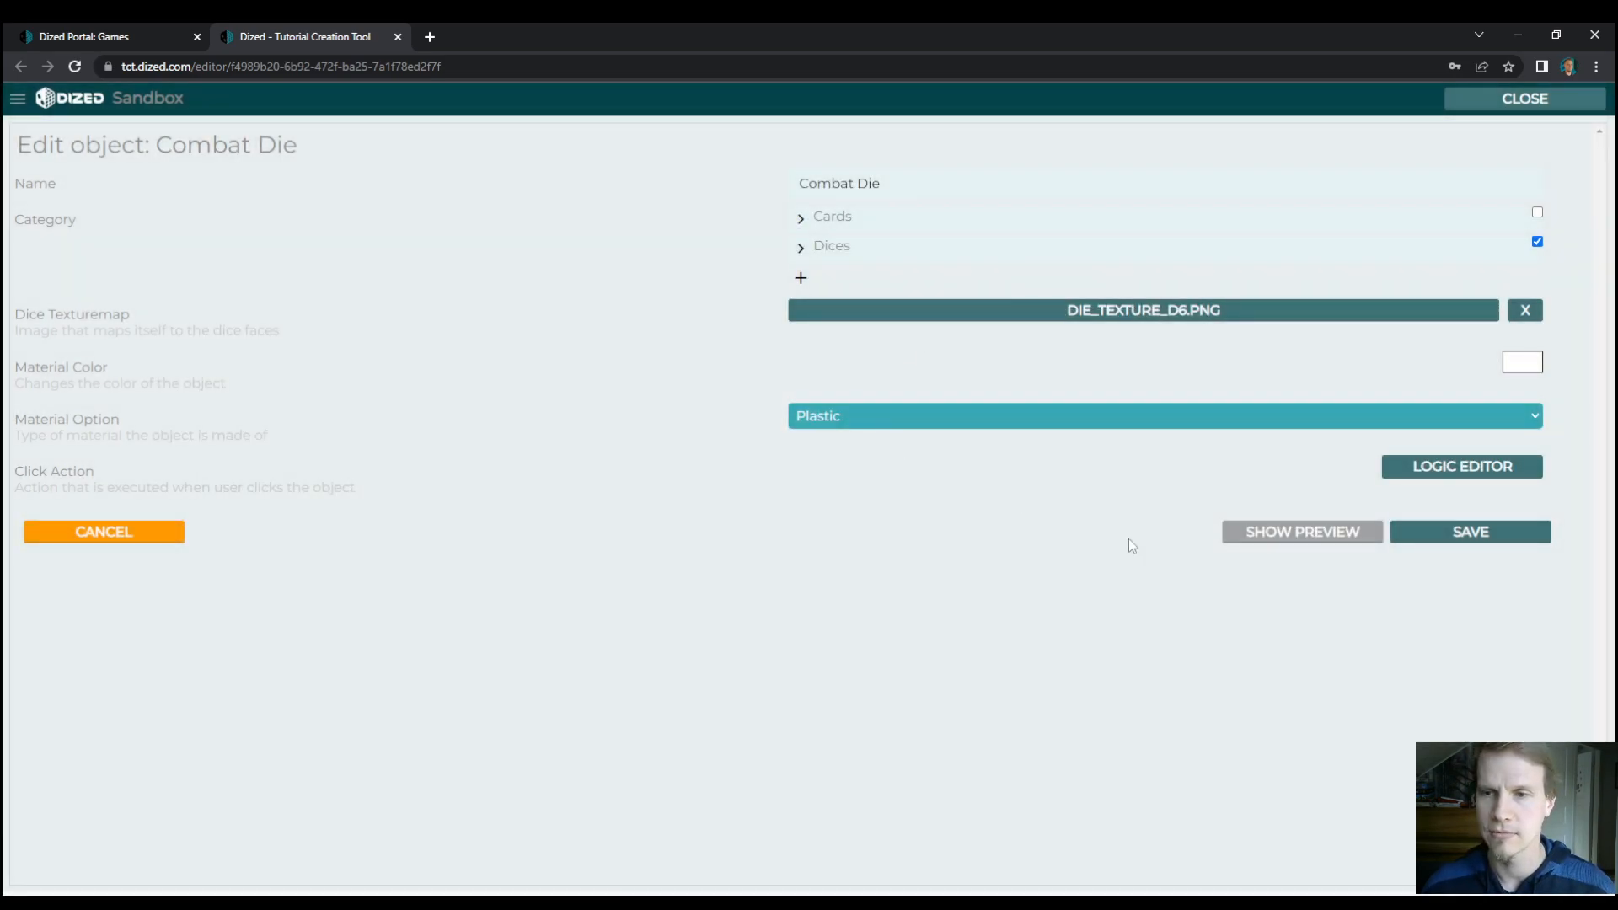
Set the Combat Die's material option to Wood and save the object.
click(1162, 417)
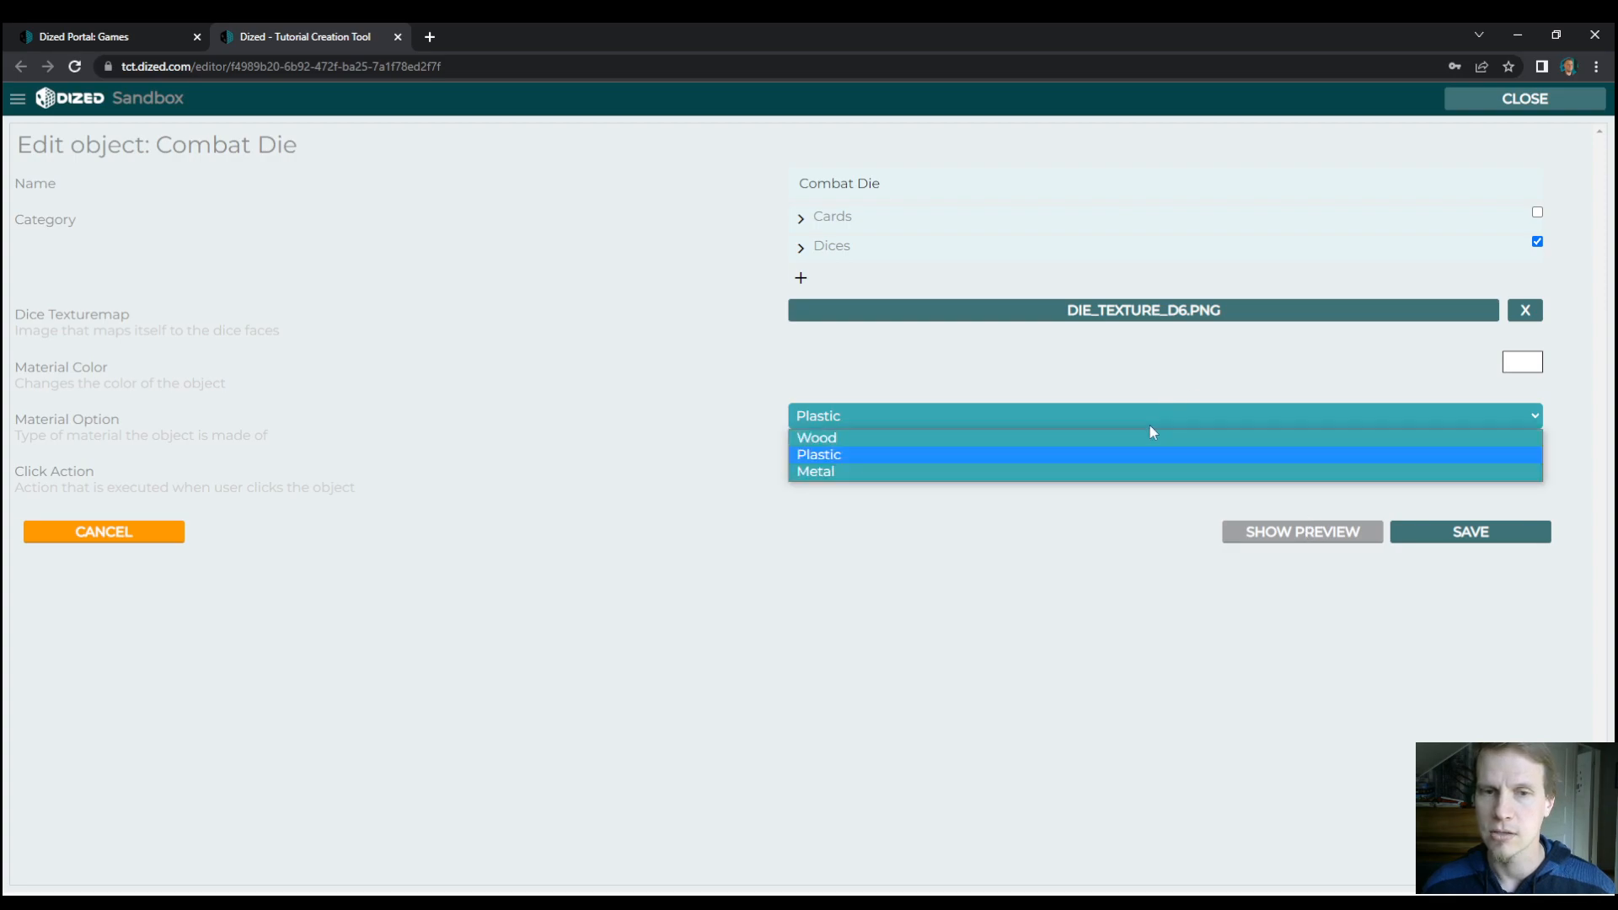
click(1003, 437)
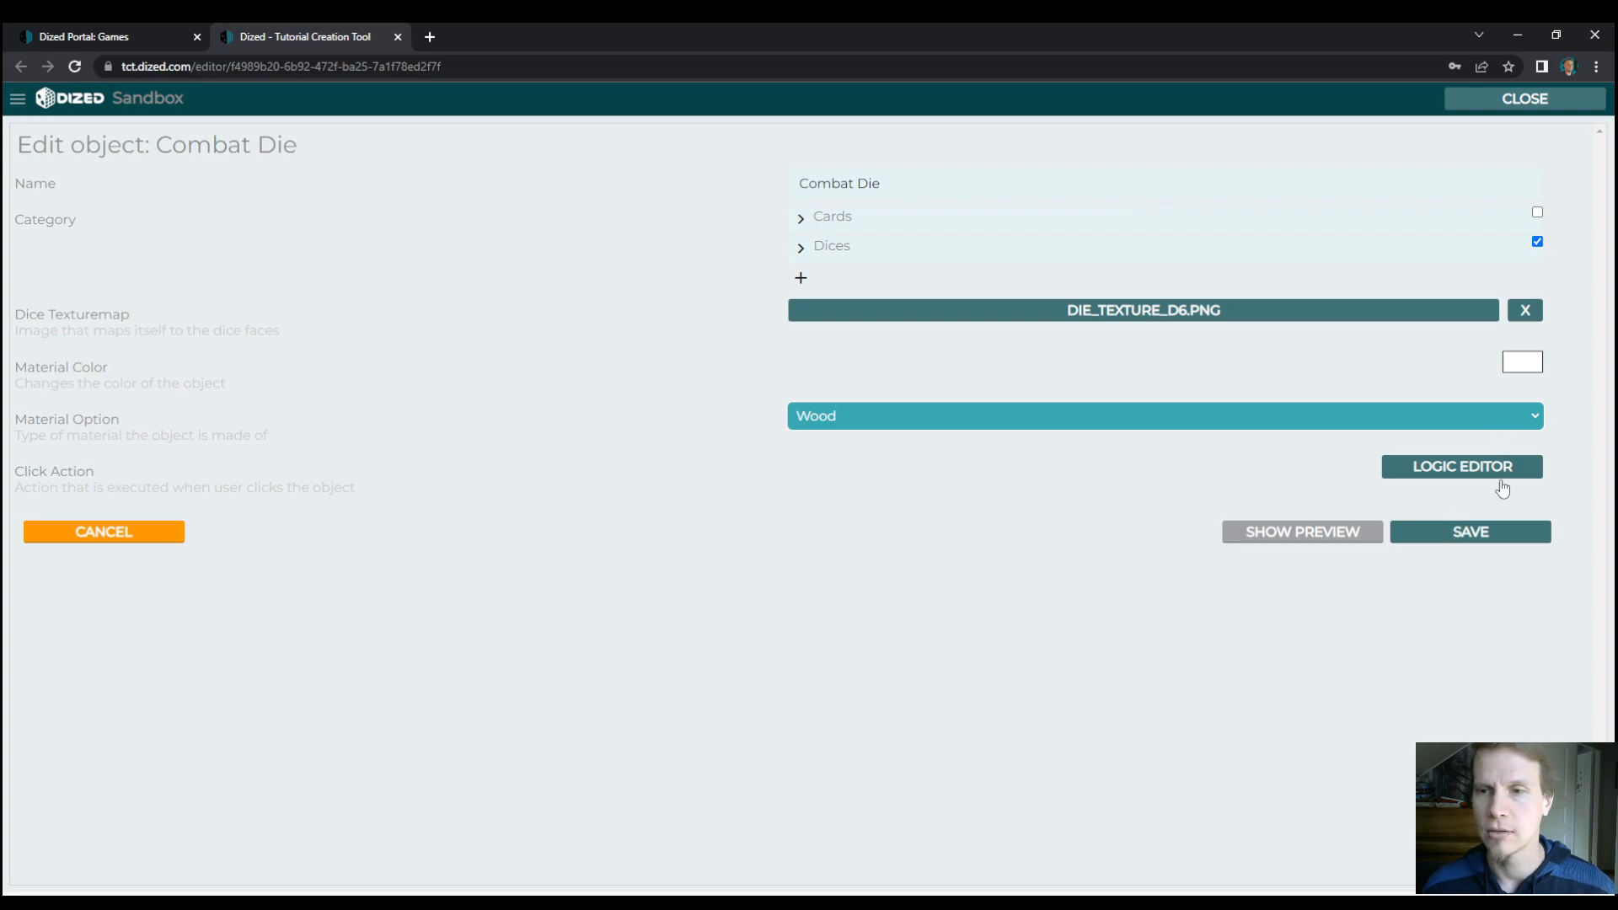
click(1499, 539)
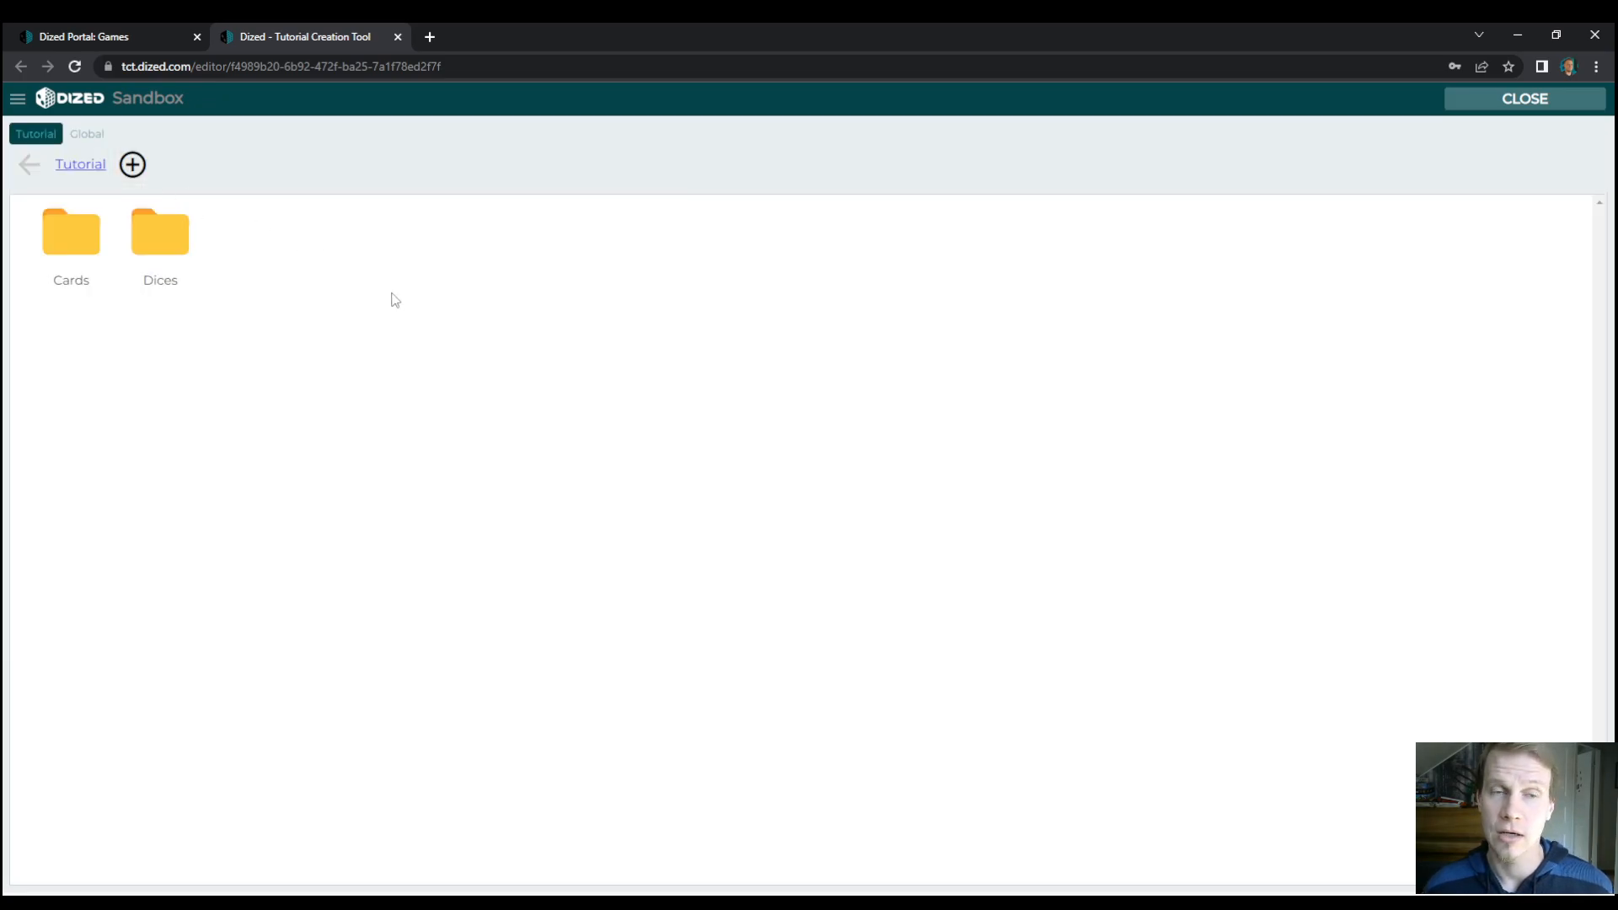
Create a new smart object from the Custom Object base model and name it Warlord.
click(133, 165)
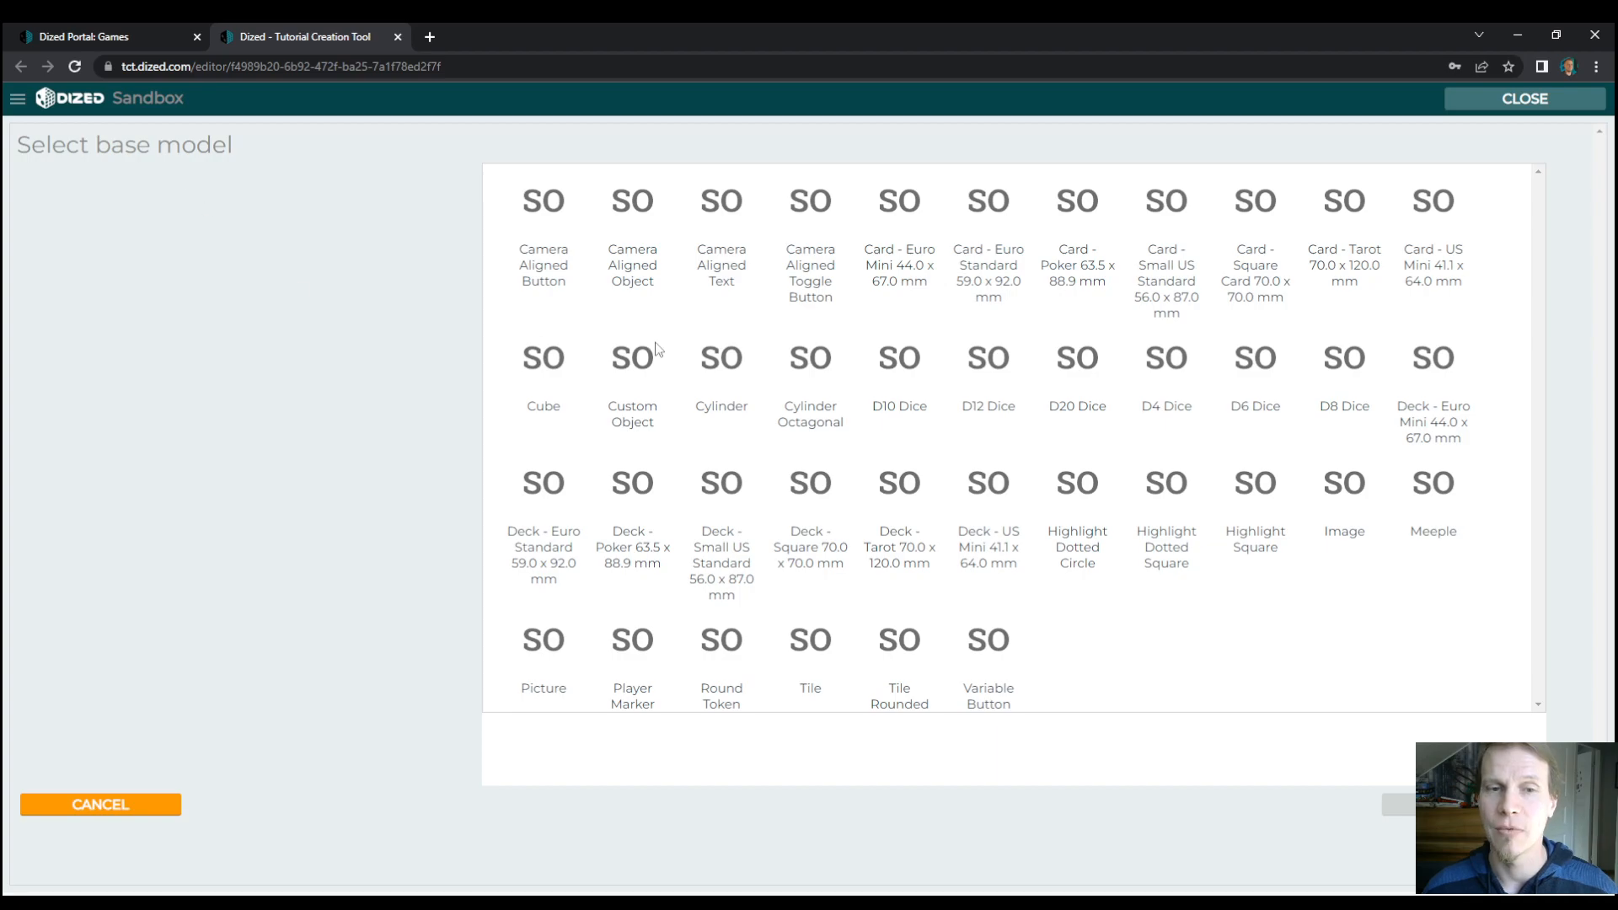
click(645, 381)
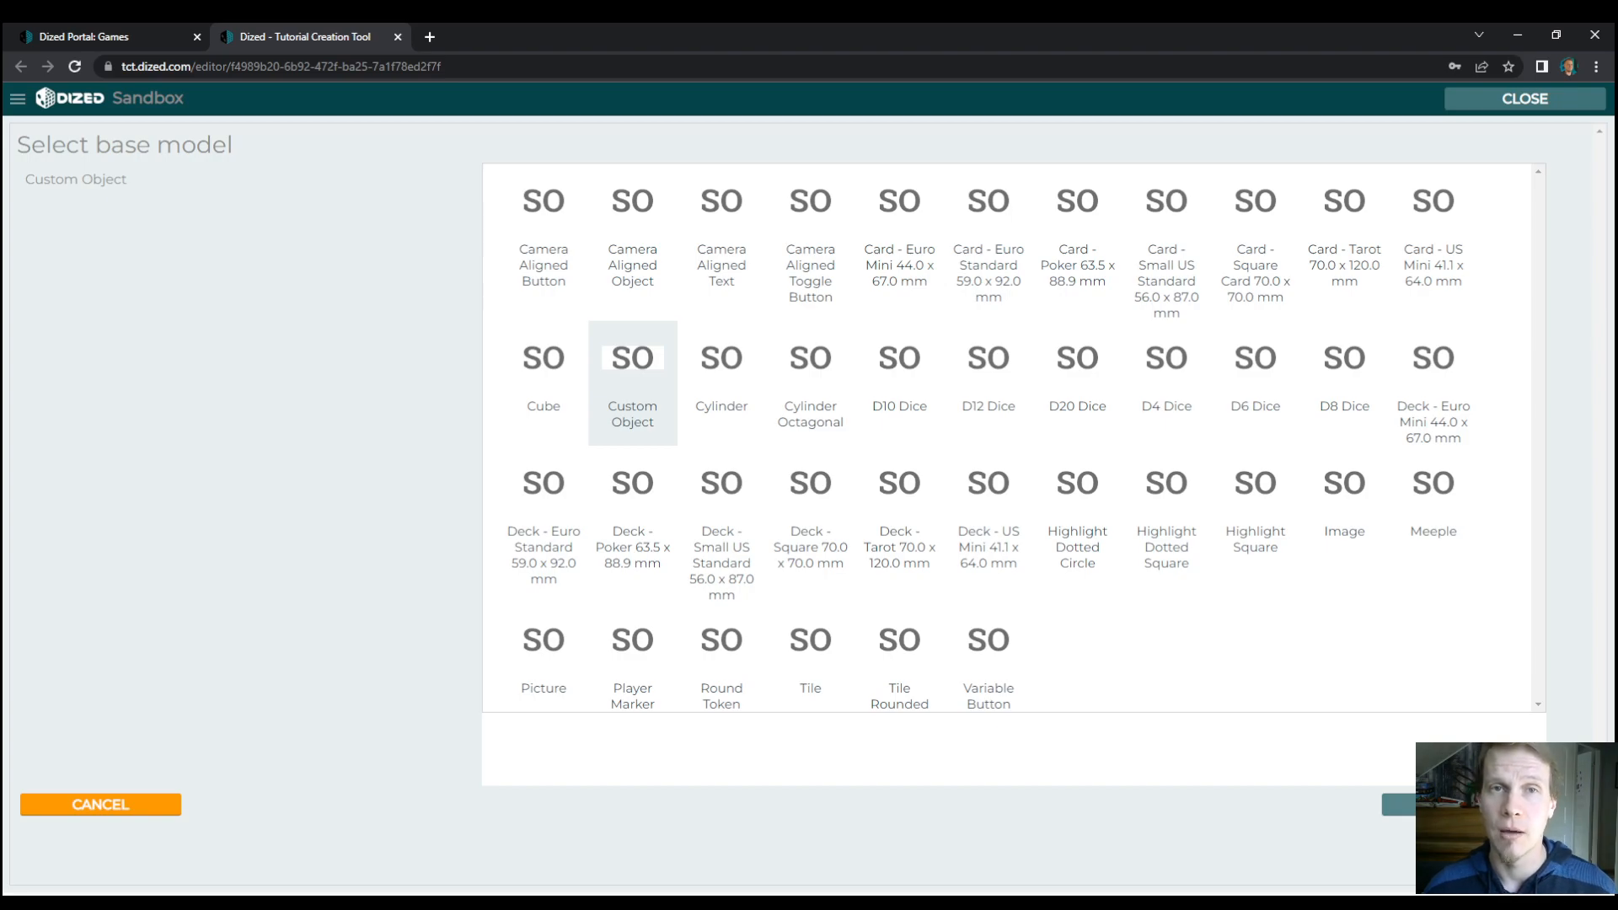
click(1399, 805)
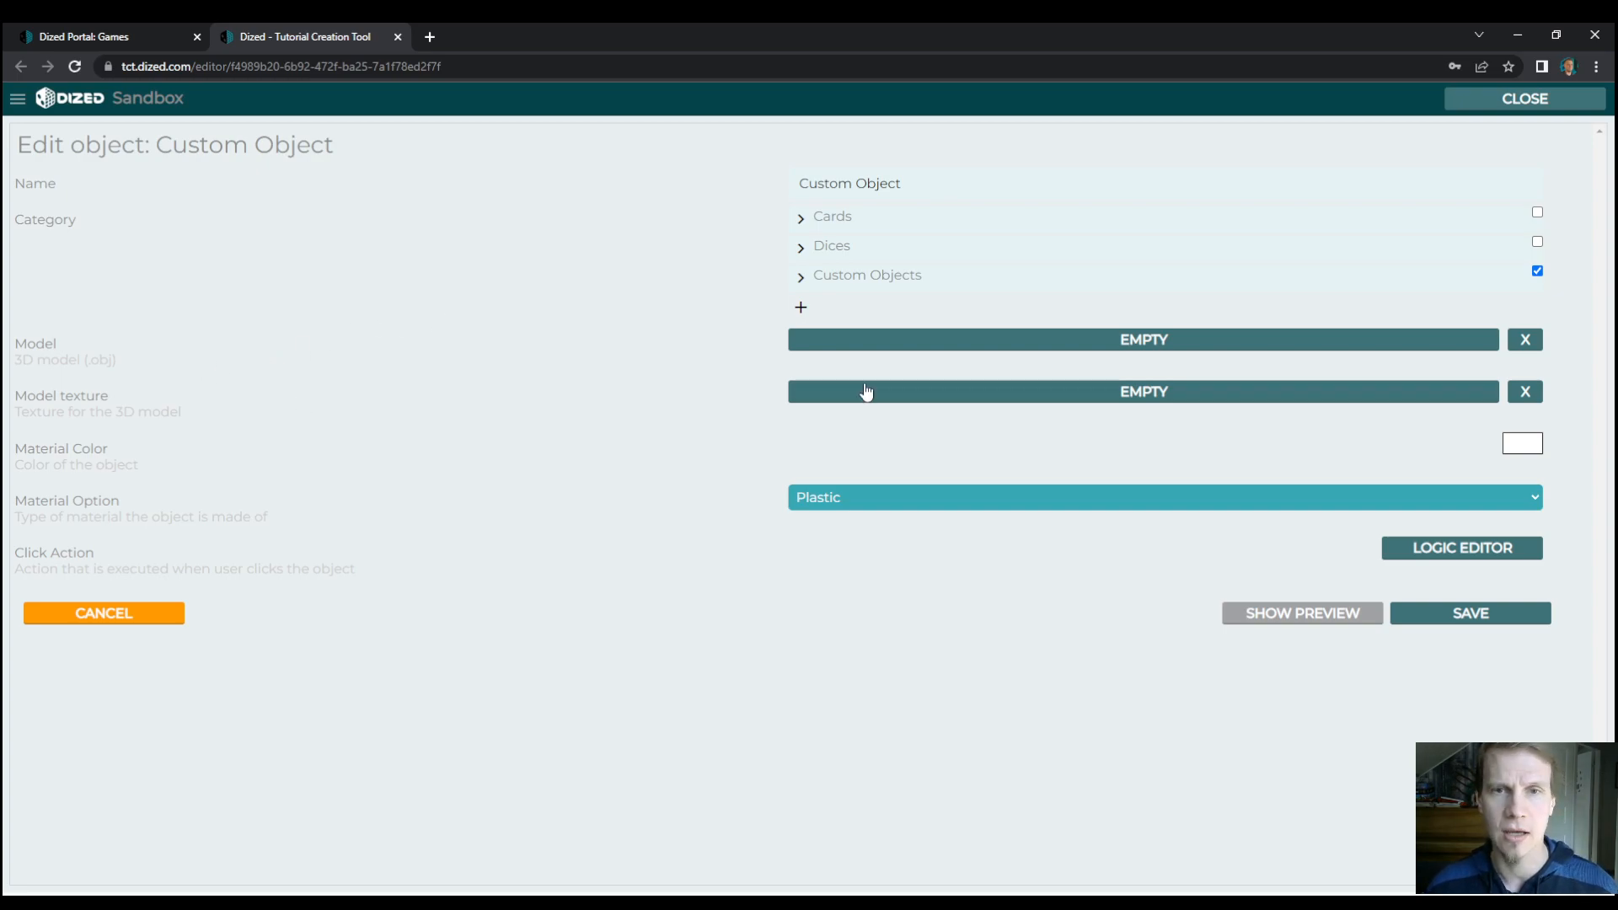
drag(942, 187, 402, 193)
text(W)
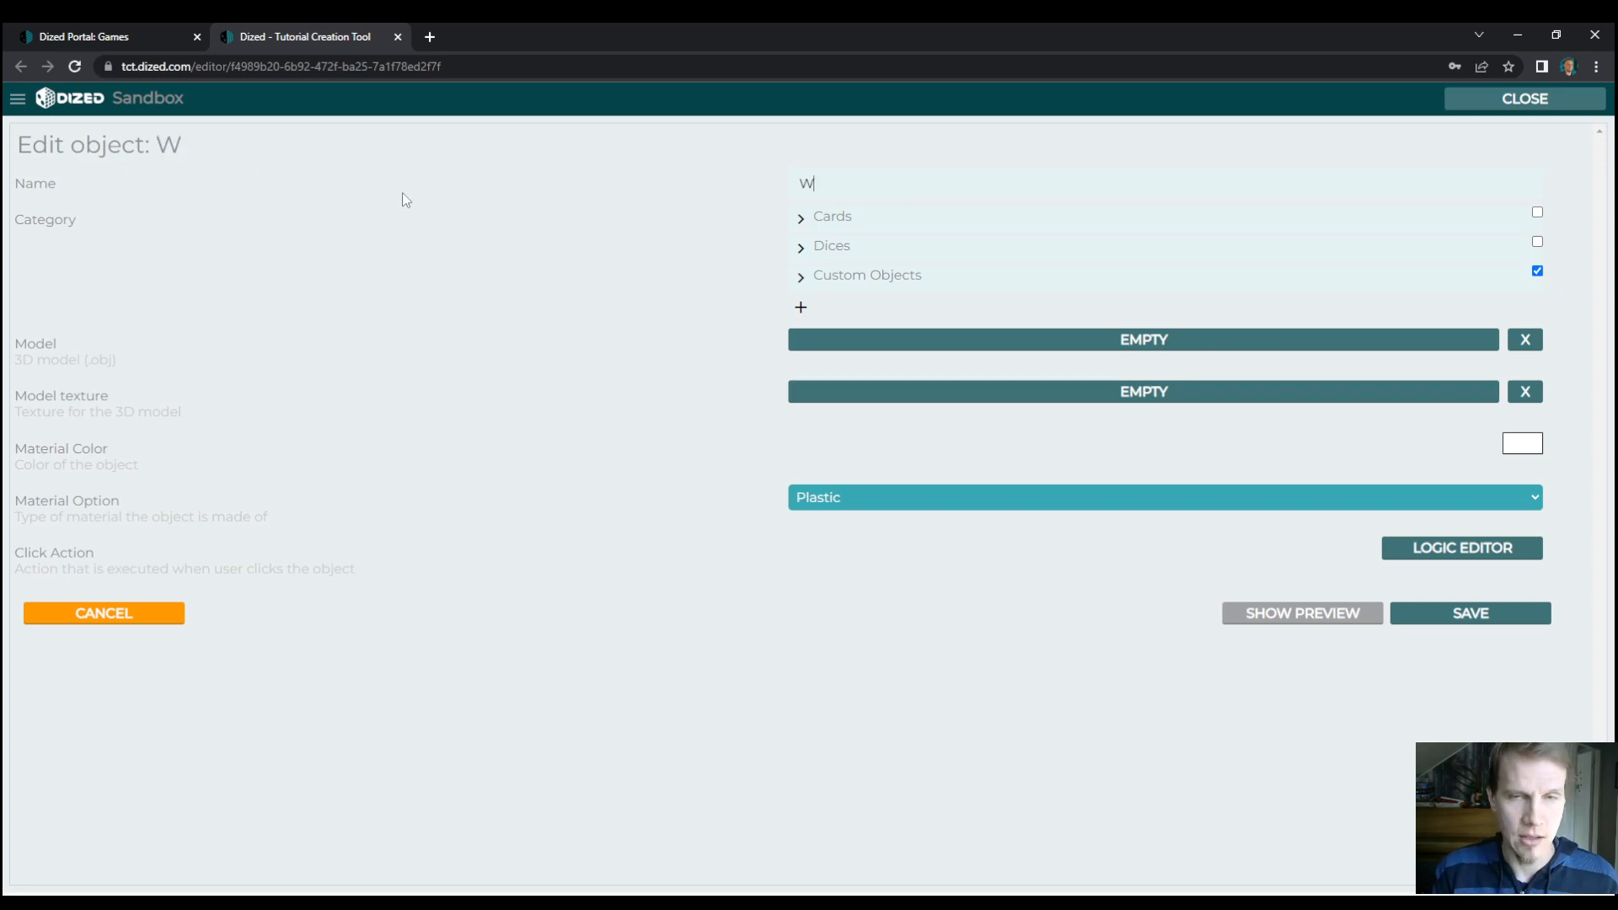
text(arlord)
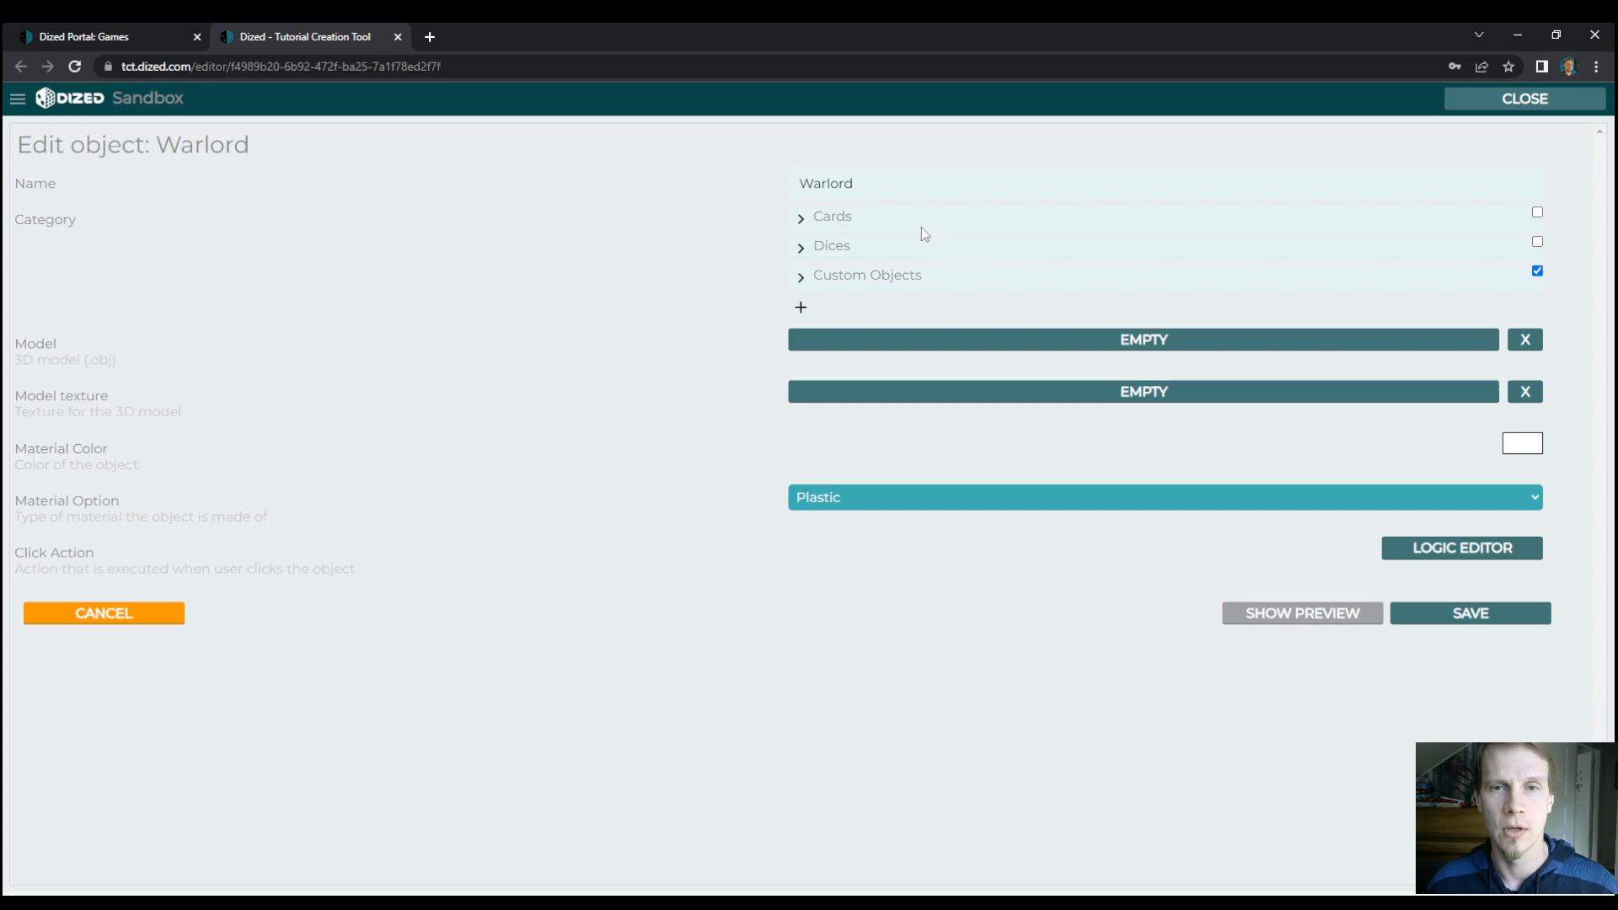
Assign Babylon_Warlord_Standee_wBase.obj from the Warlord folder's Other files as the Warlord's 3D model.
click(1143, 338)
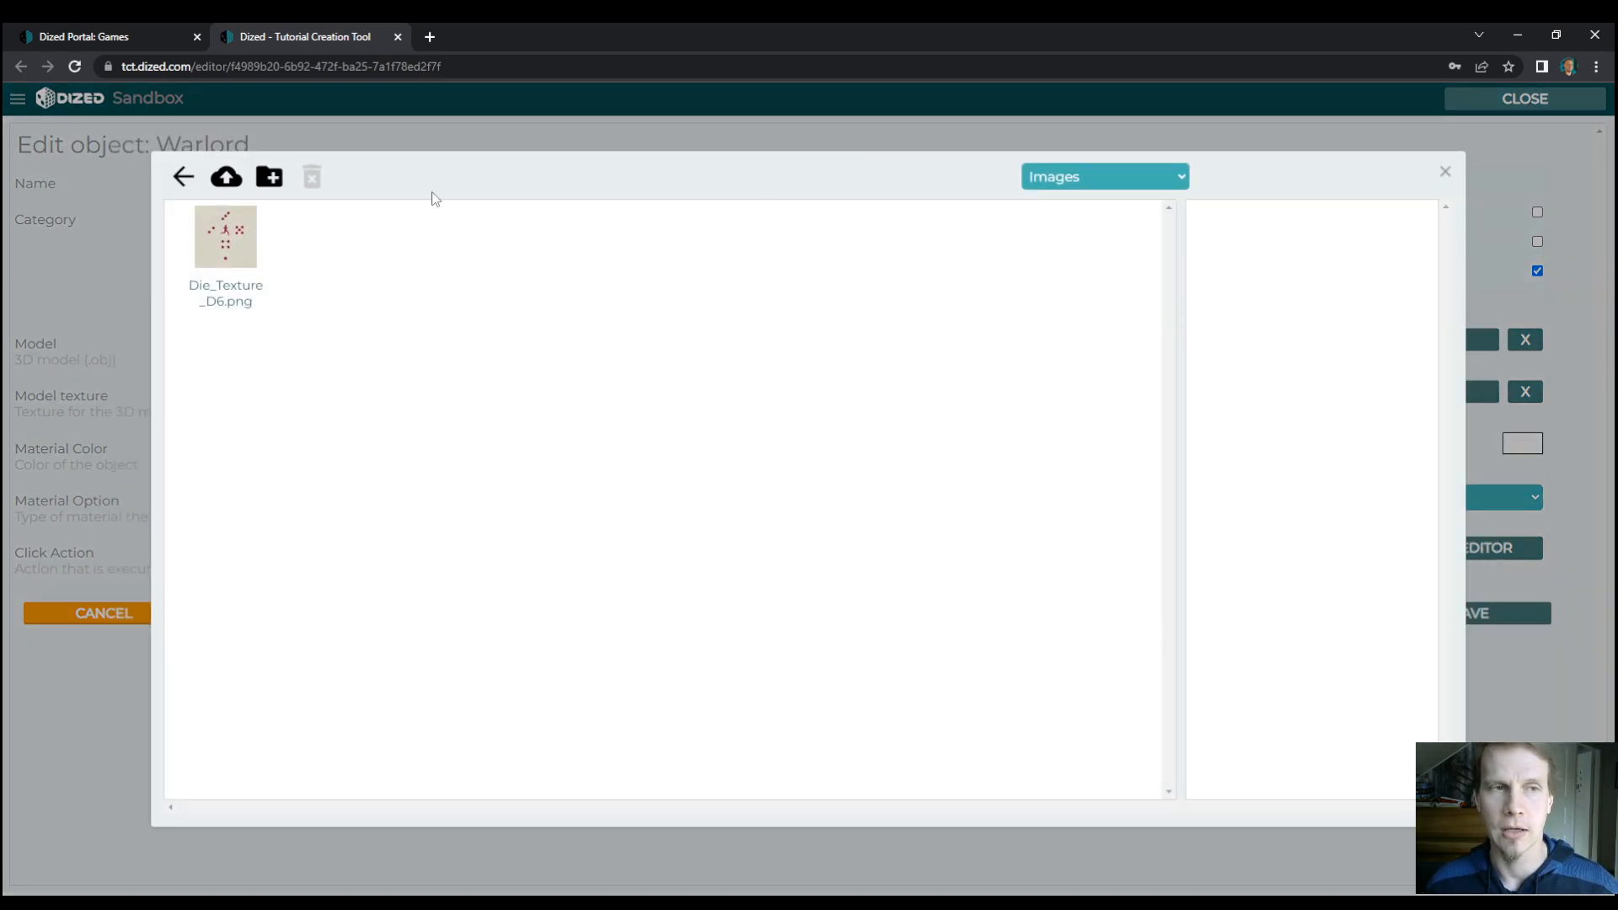
click(185, 179)
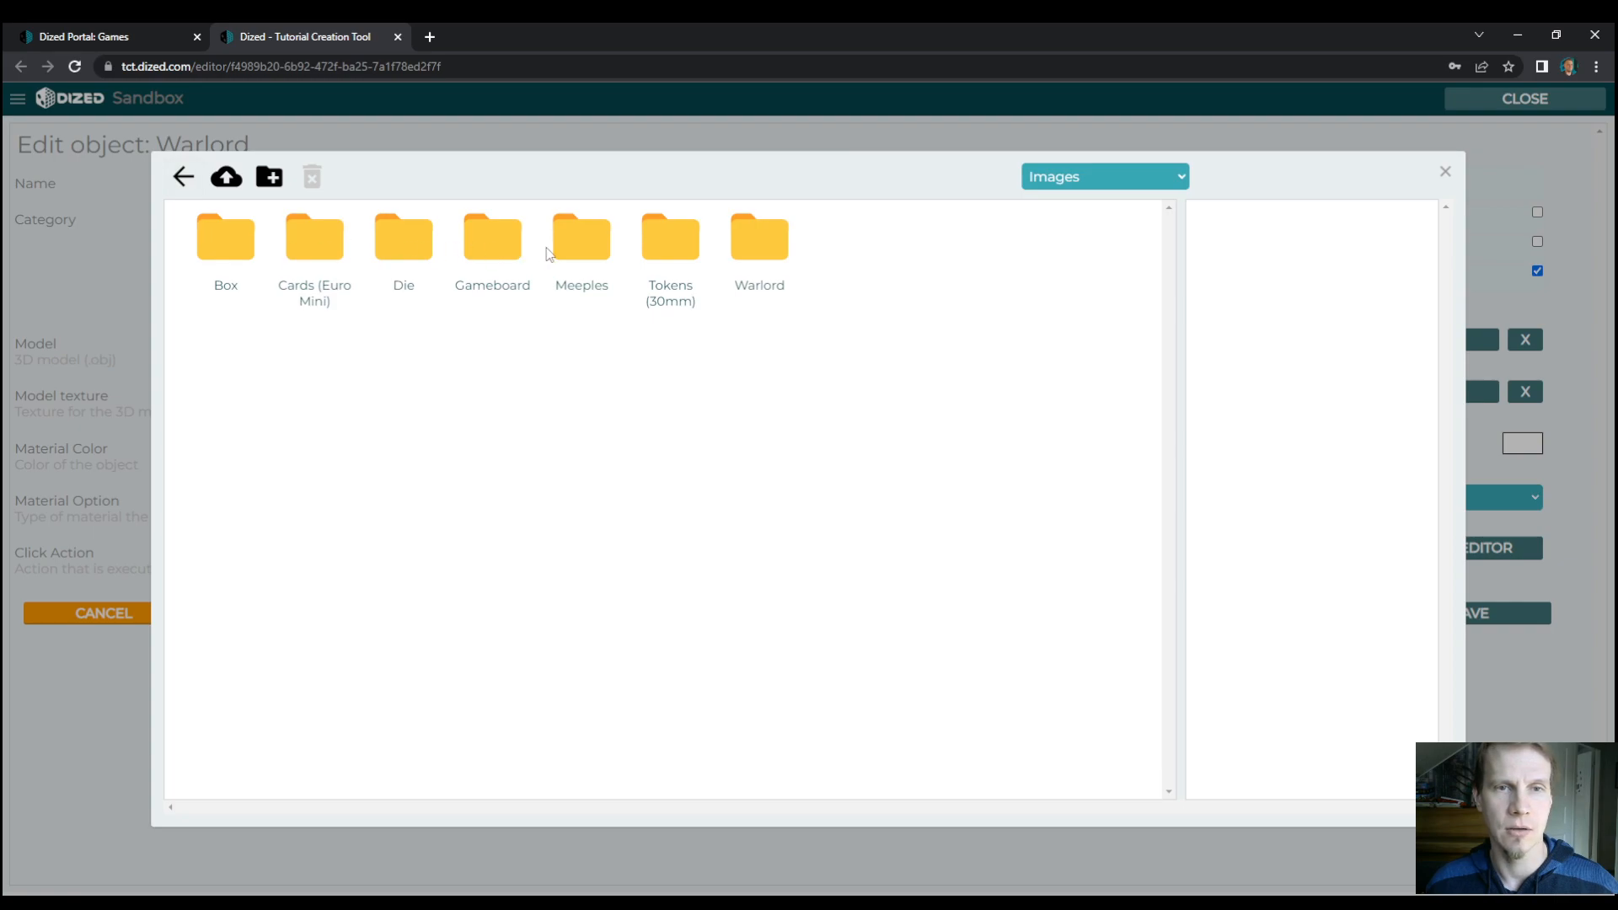
click(759, 255)
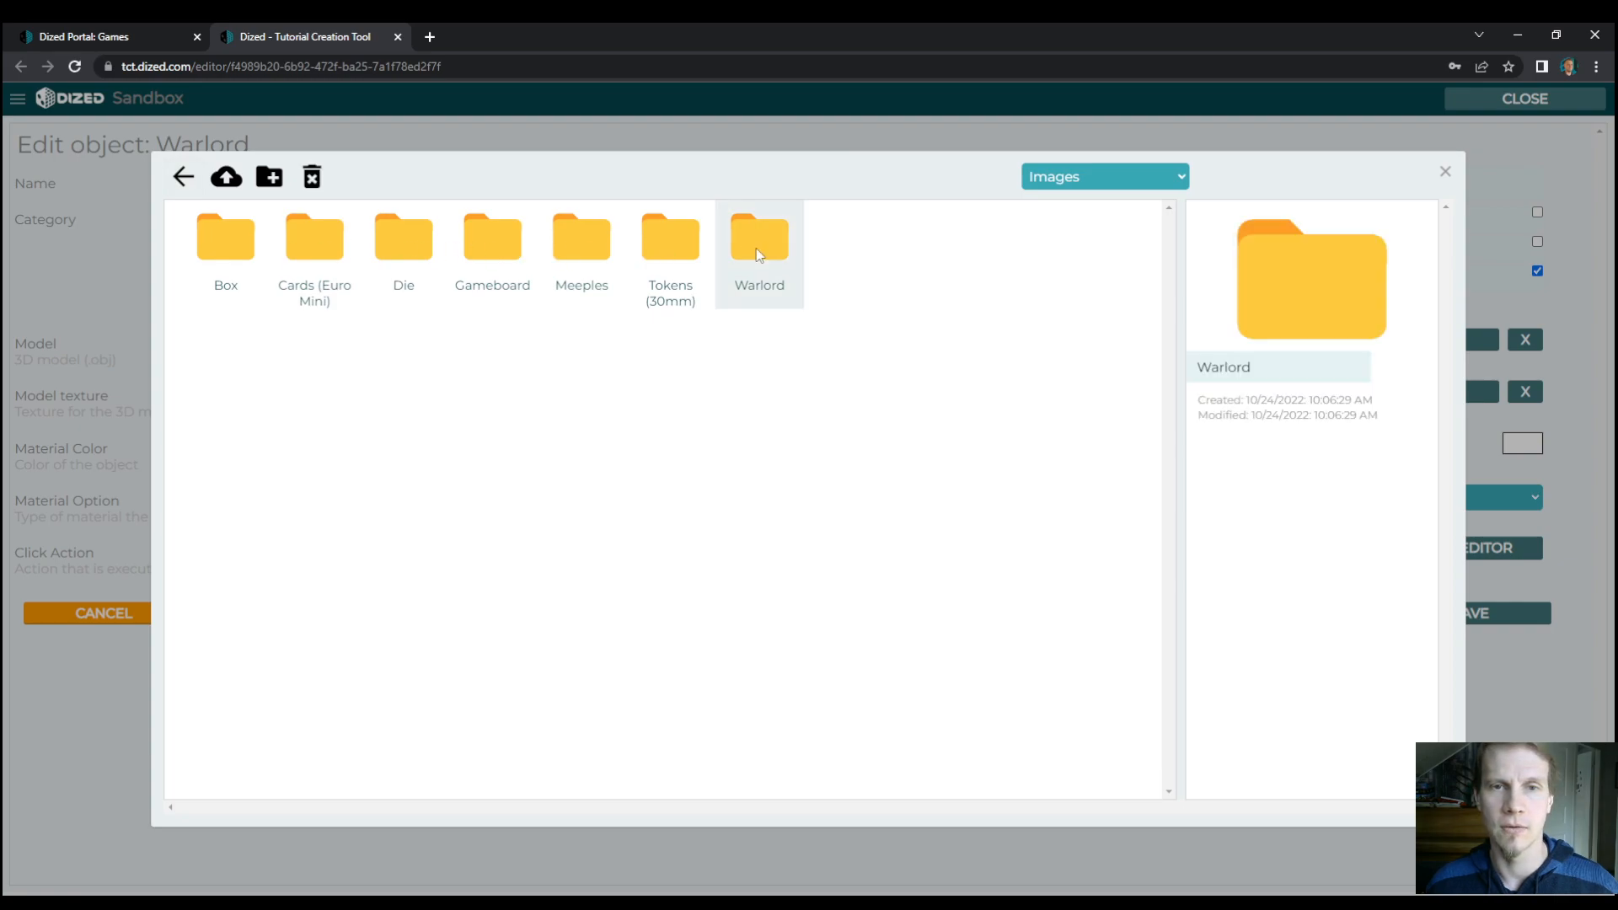
double_click(758, 255)
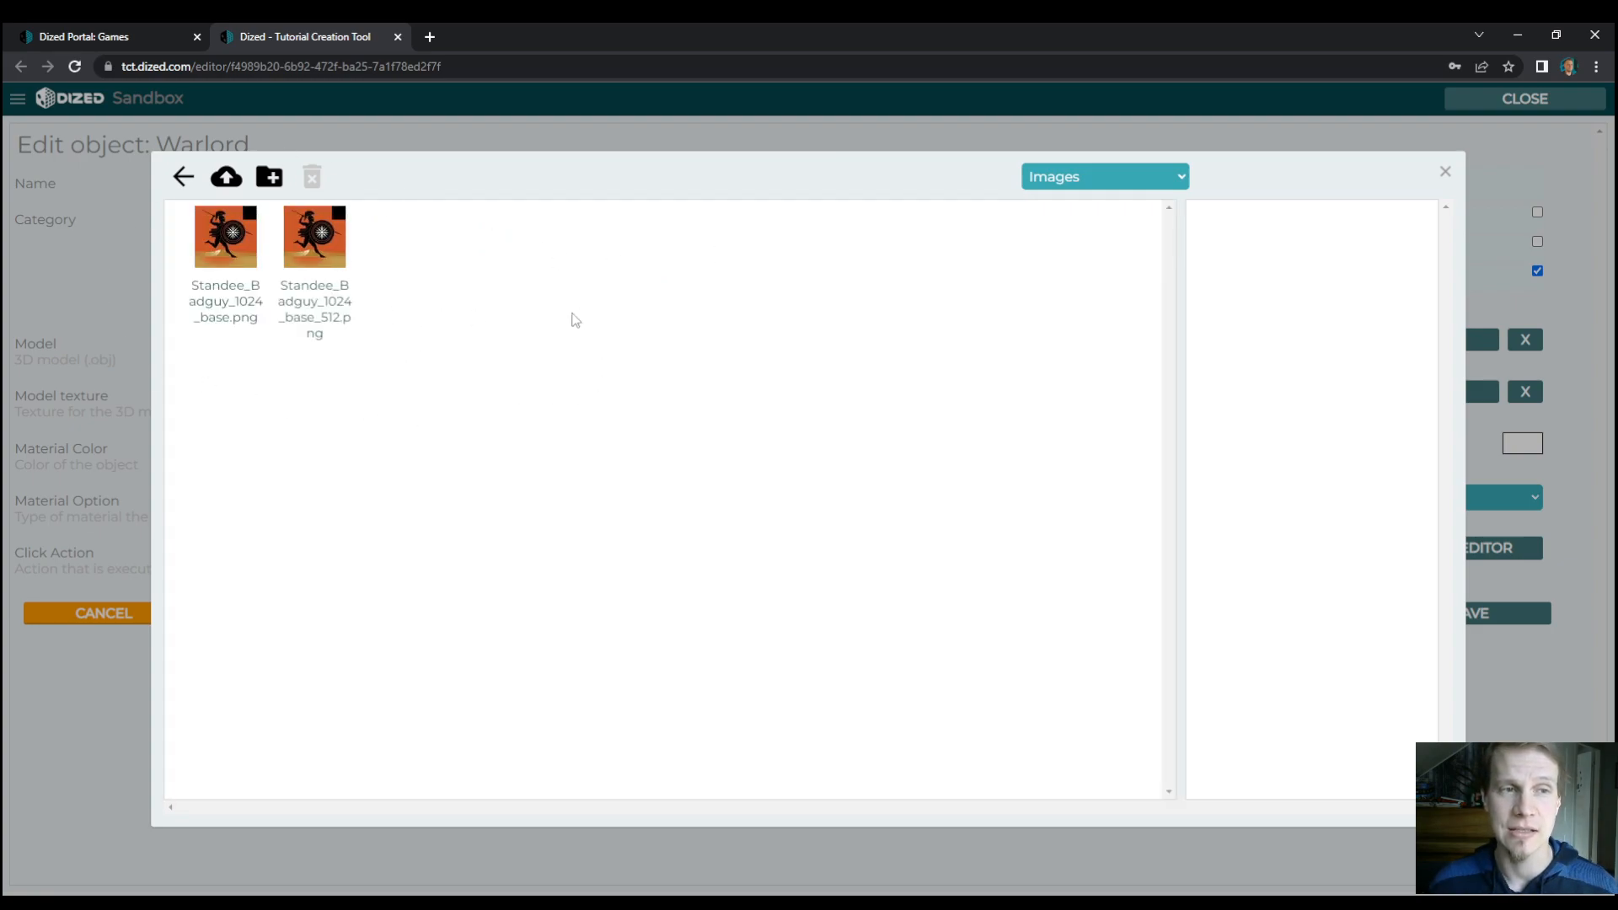
click(1121, 179)
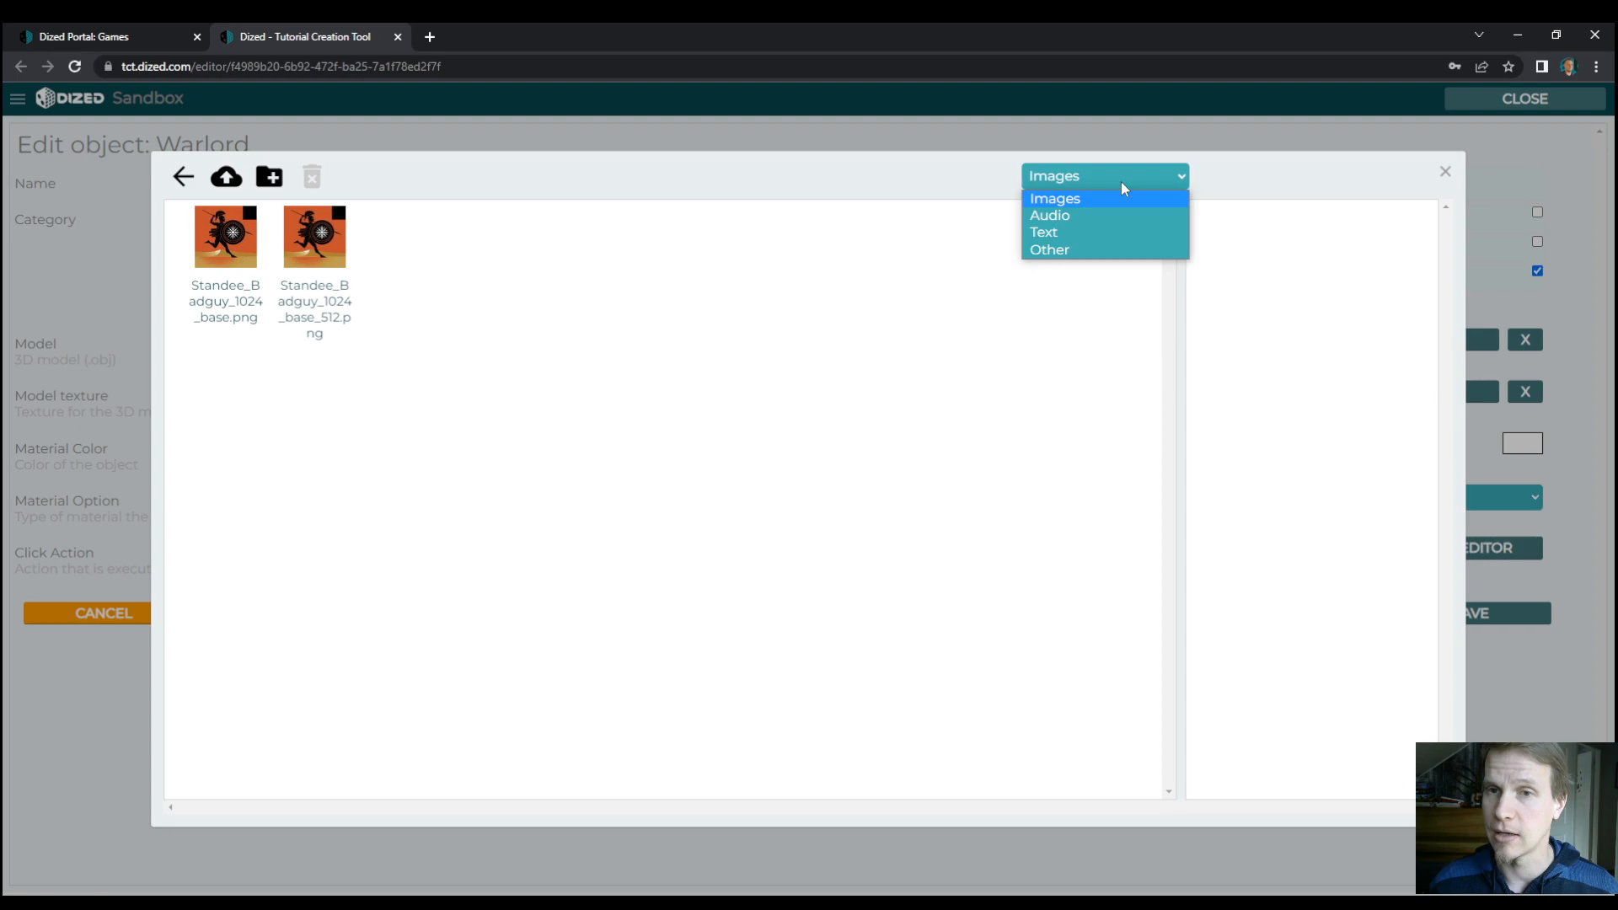
click(1095, 250)
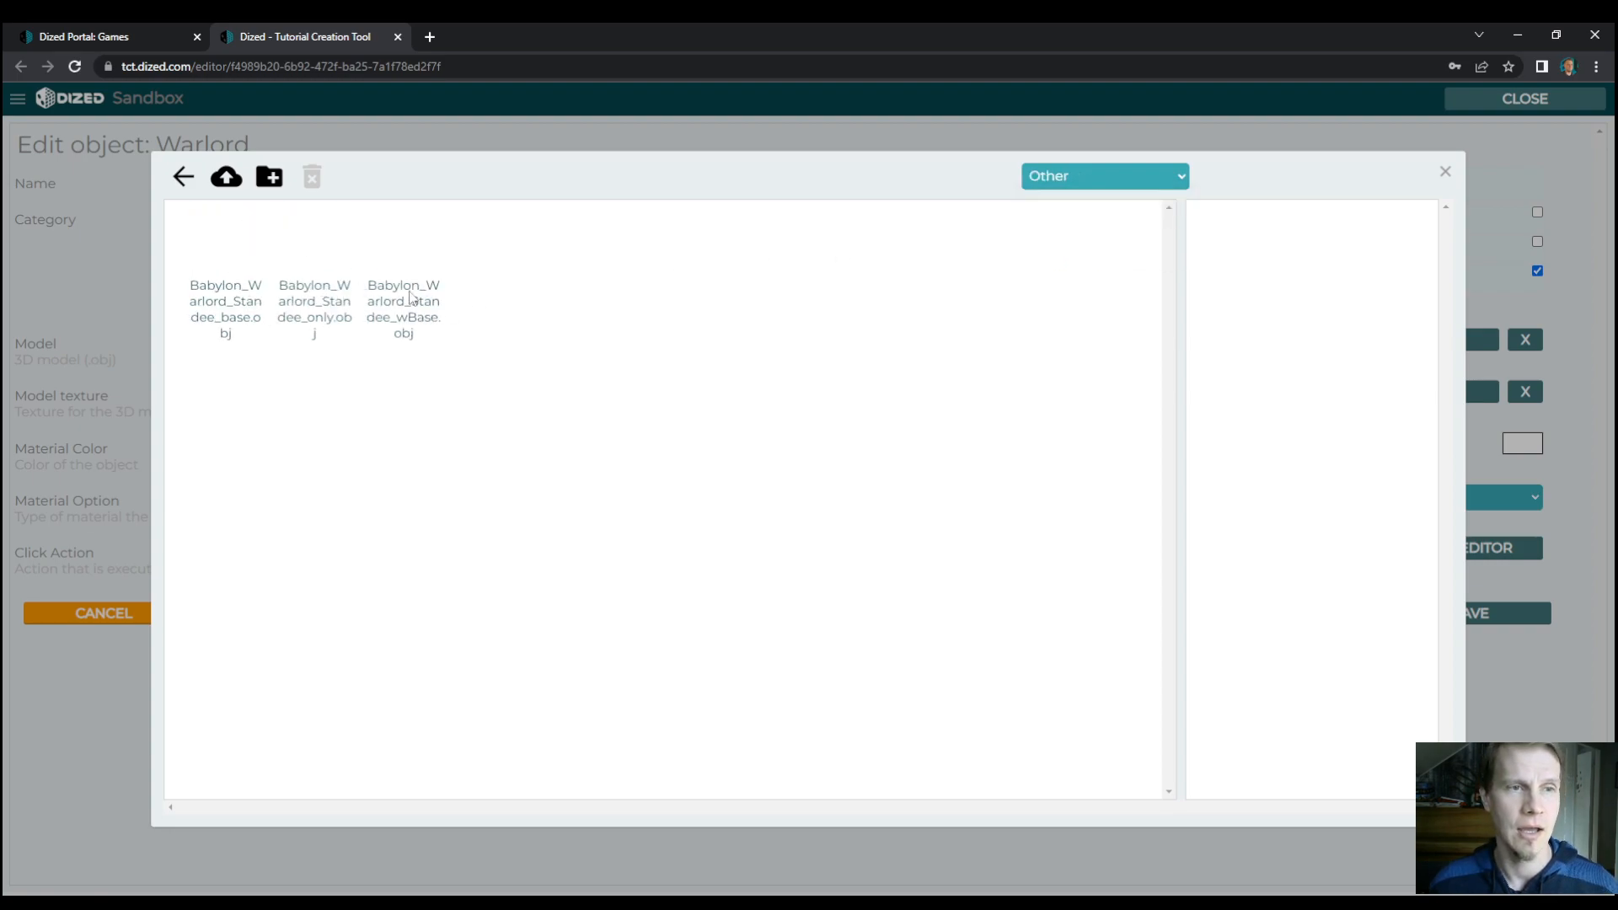
click(408, 262)
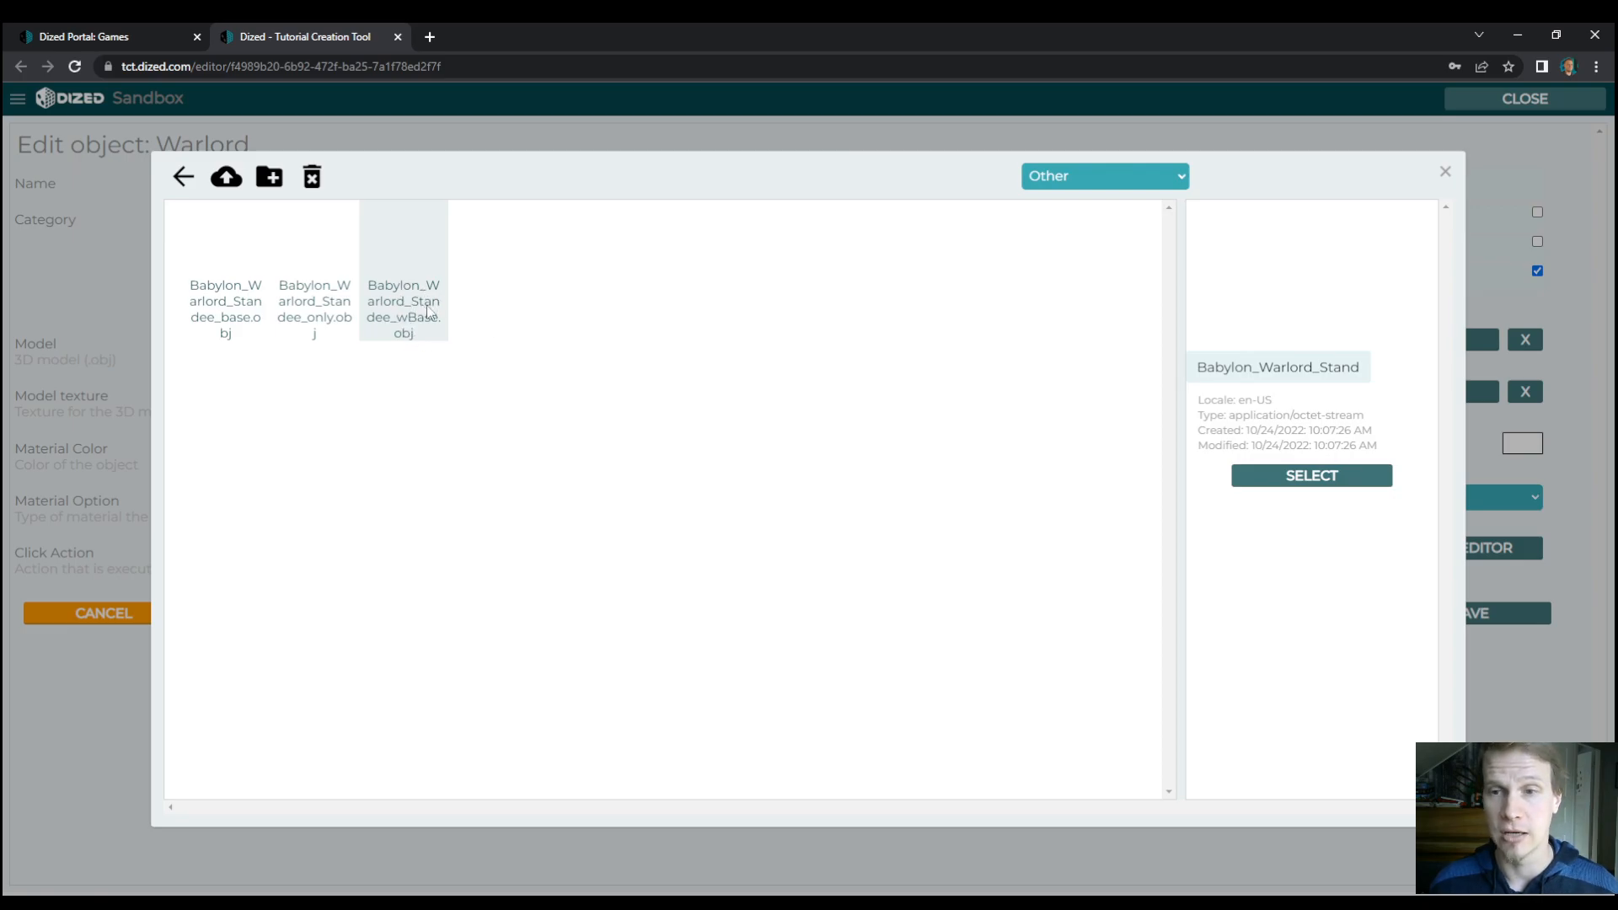
click(1308, 485)
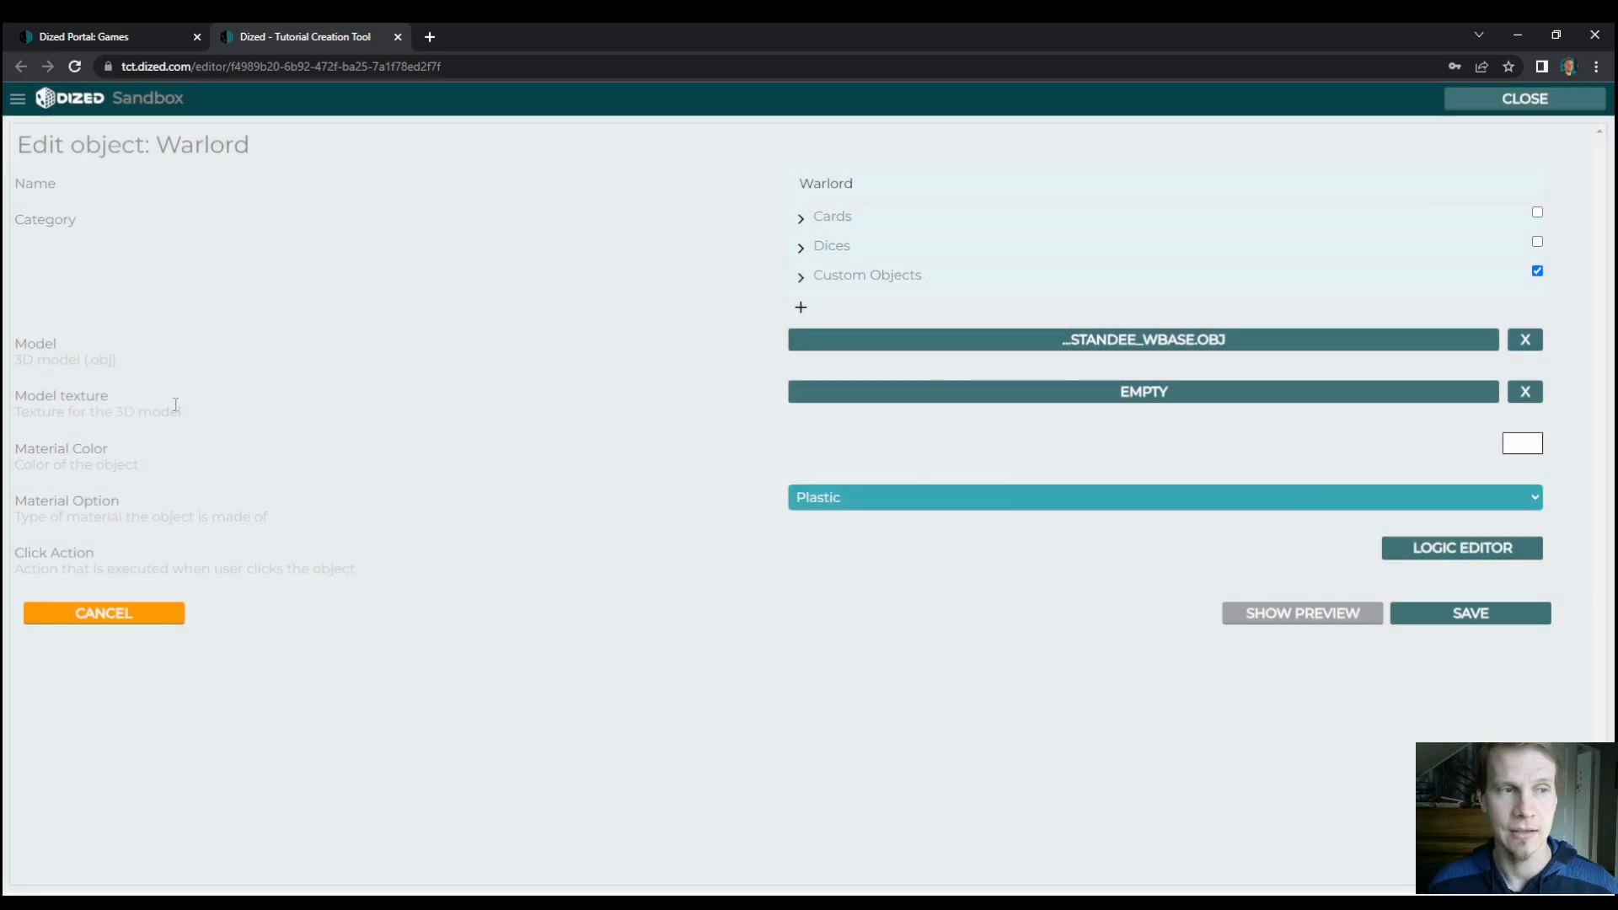
Assign the image Standee_Badguy_1024_base_512.png as the Warlord's model texture.
click(994, 396)
click(1060, 179)
click(1064, 198)
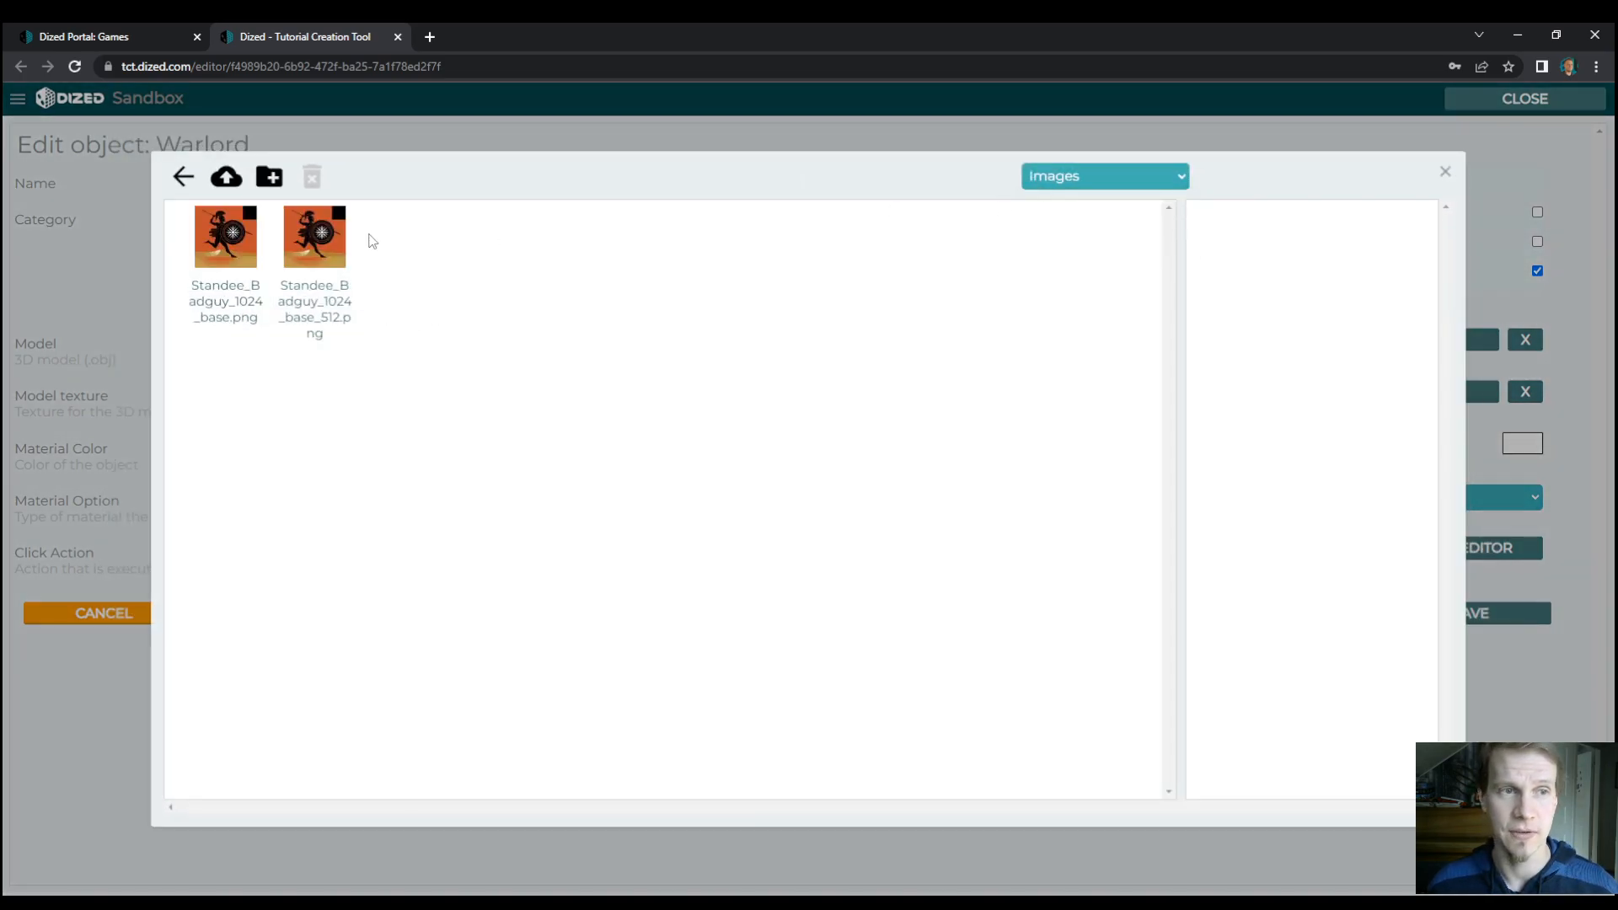
double_click(305, 242)
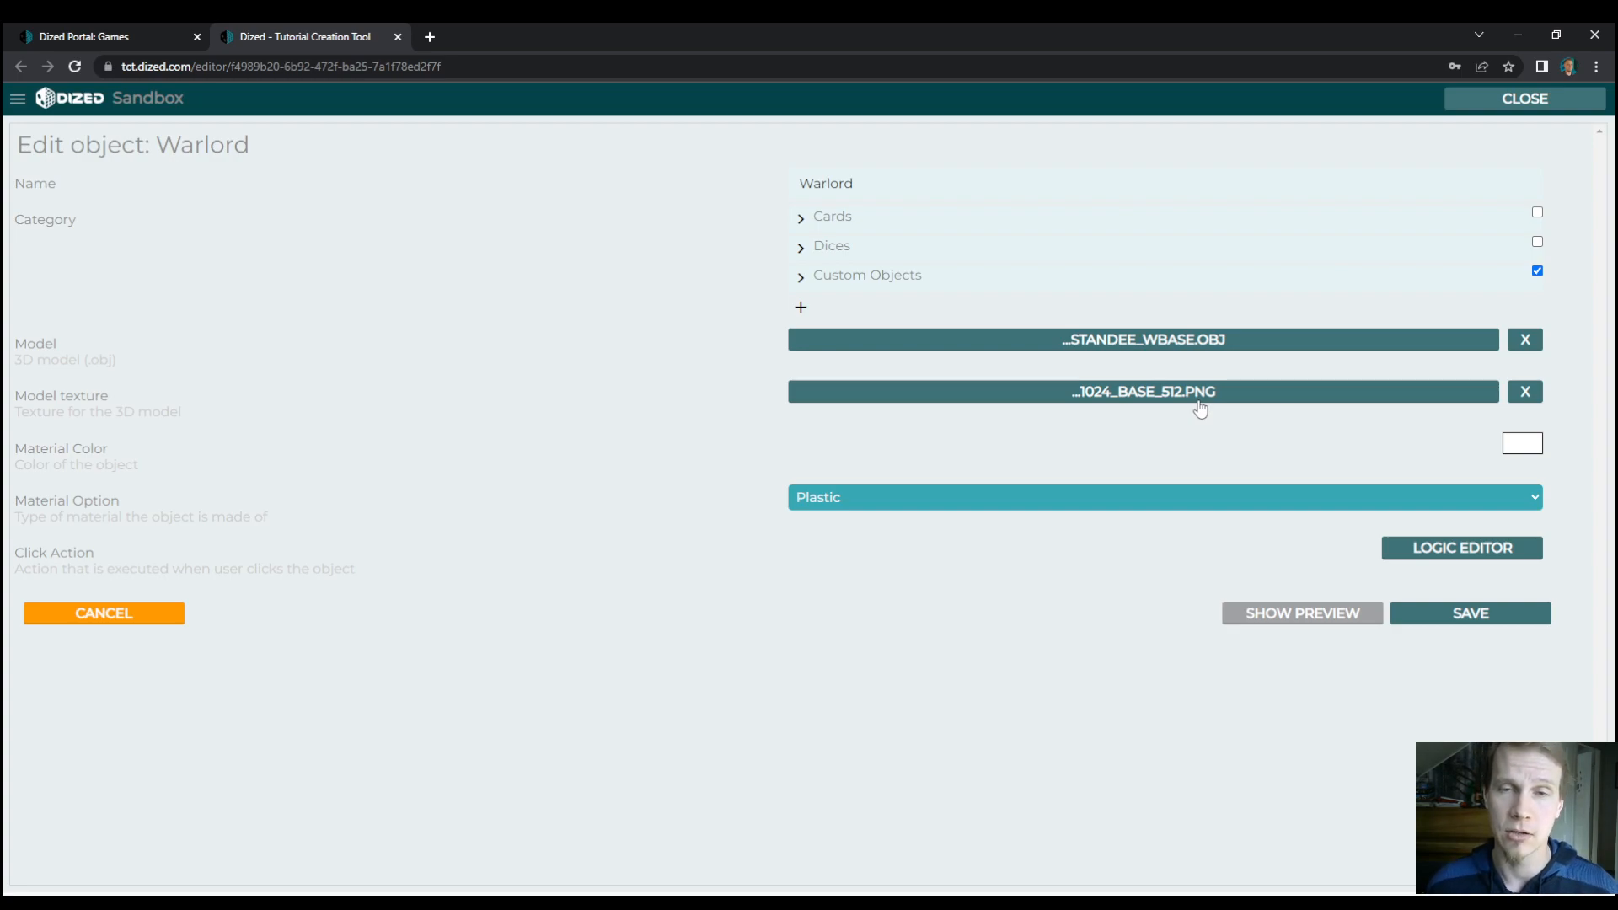
Try the Wood and Transparent material options on the Warlord object.
click(1093, 497)
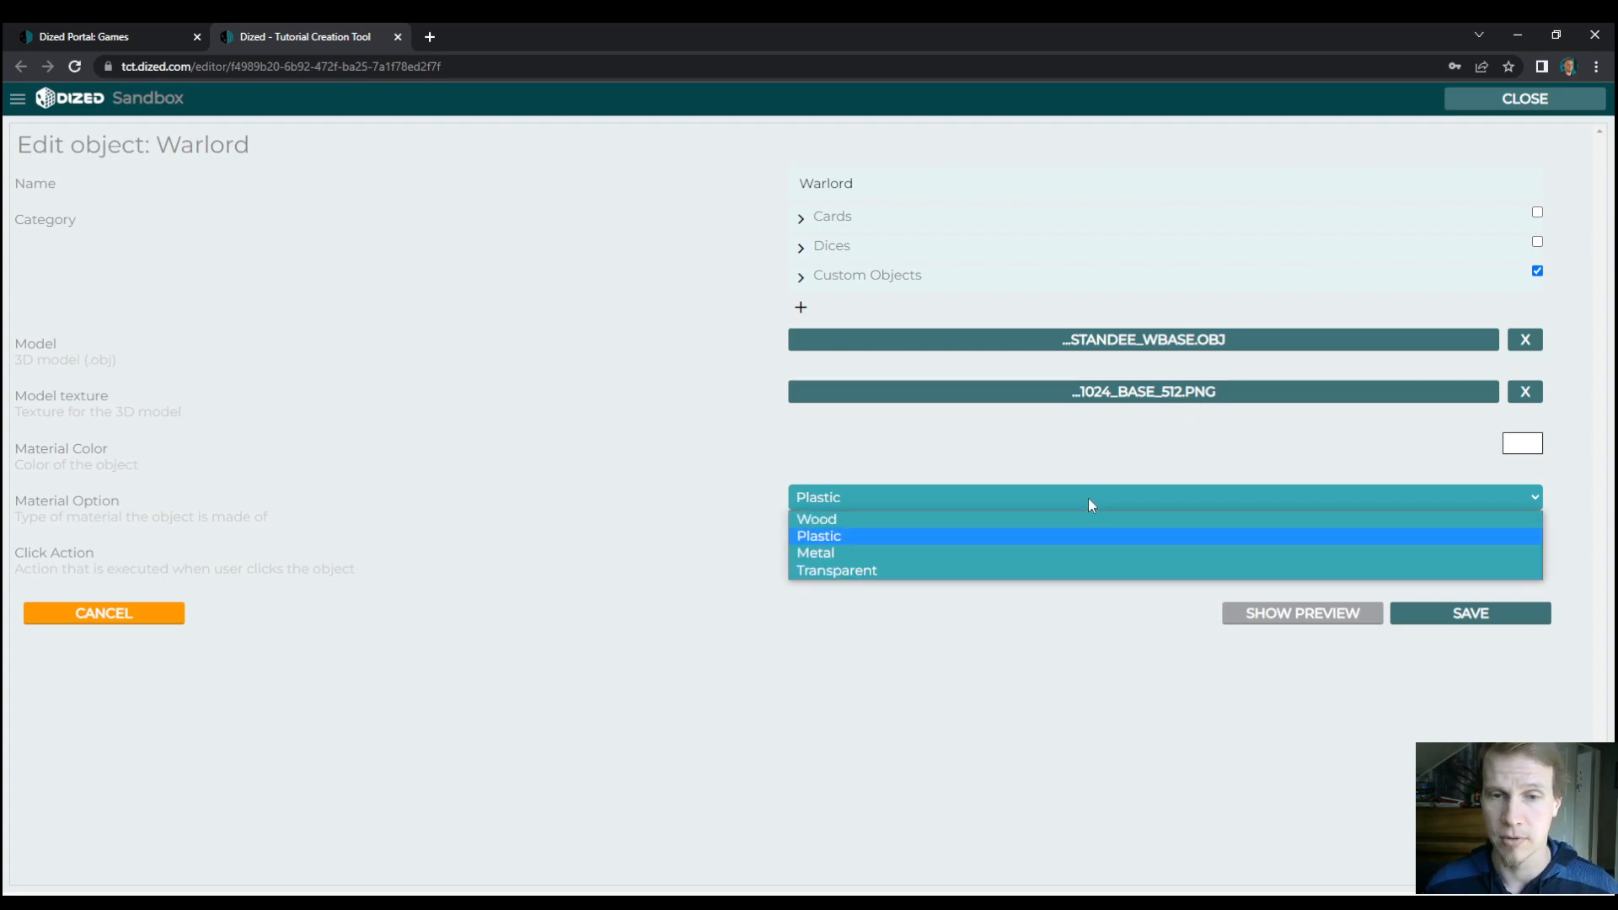
click(831, 520)
click(841, 499)
click(846, 569)
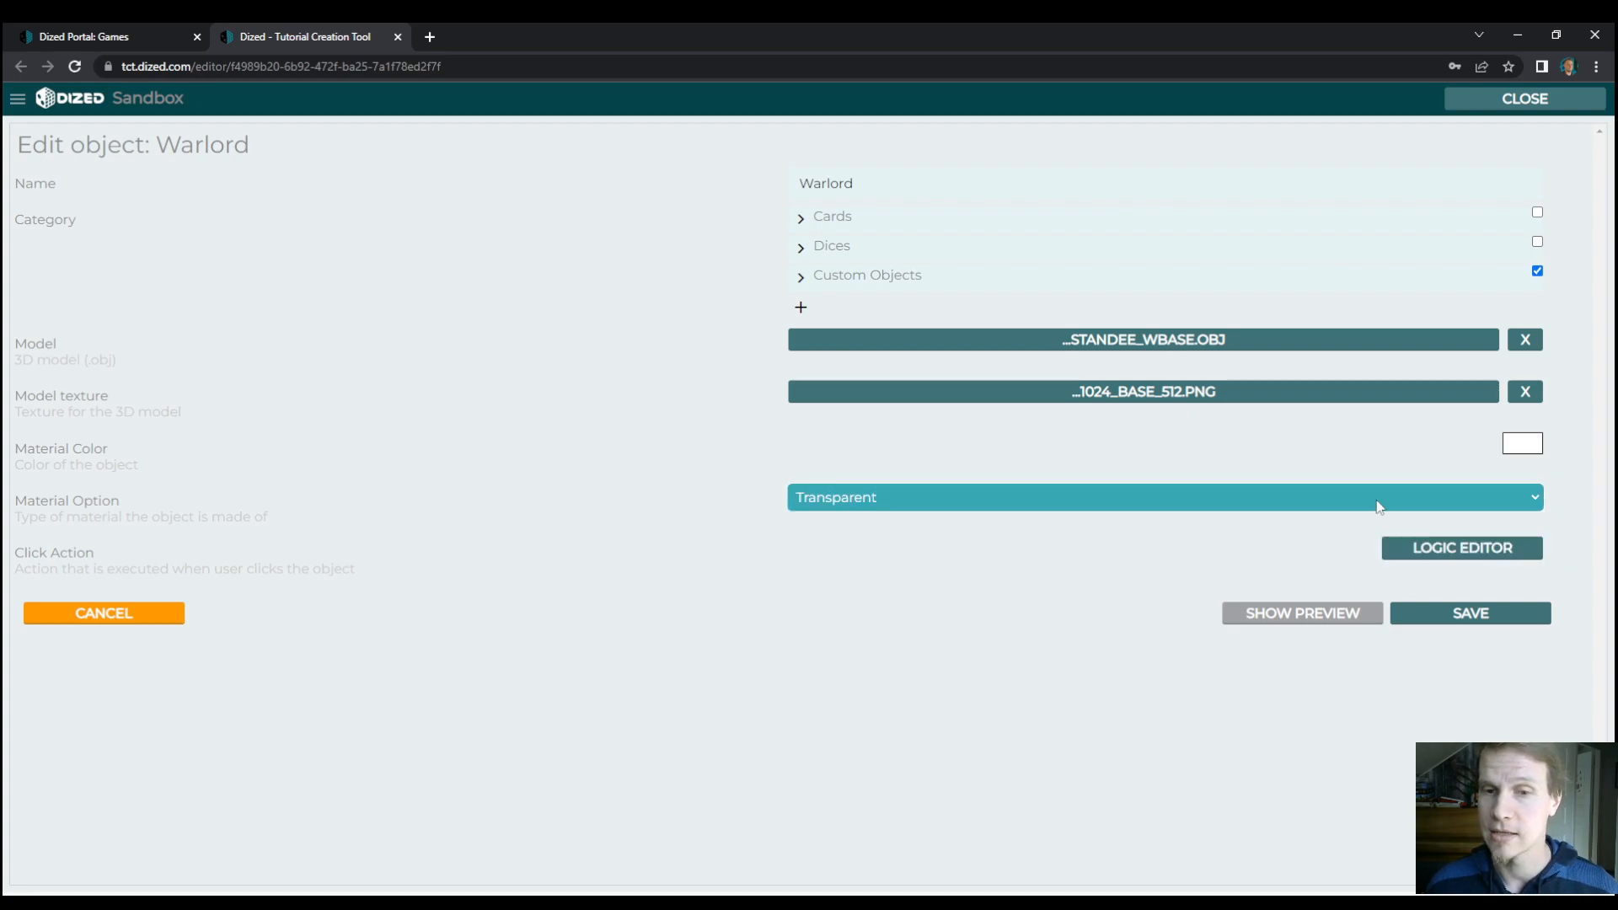
Set the Warlord's material option to Wood and save the object.
click(906, 501)
click(891, 517)
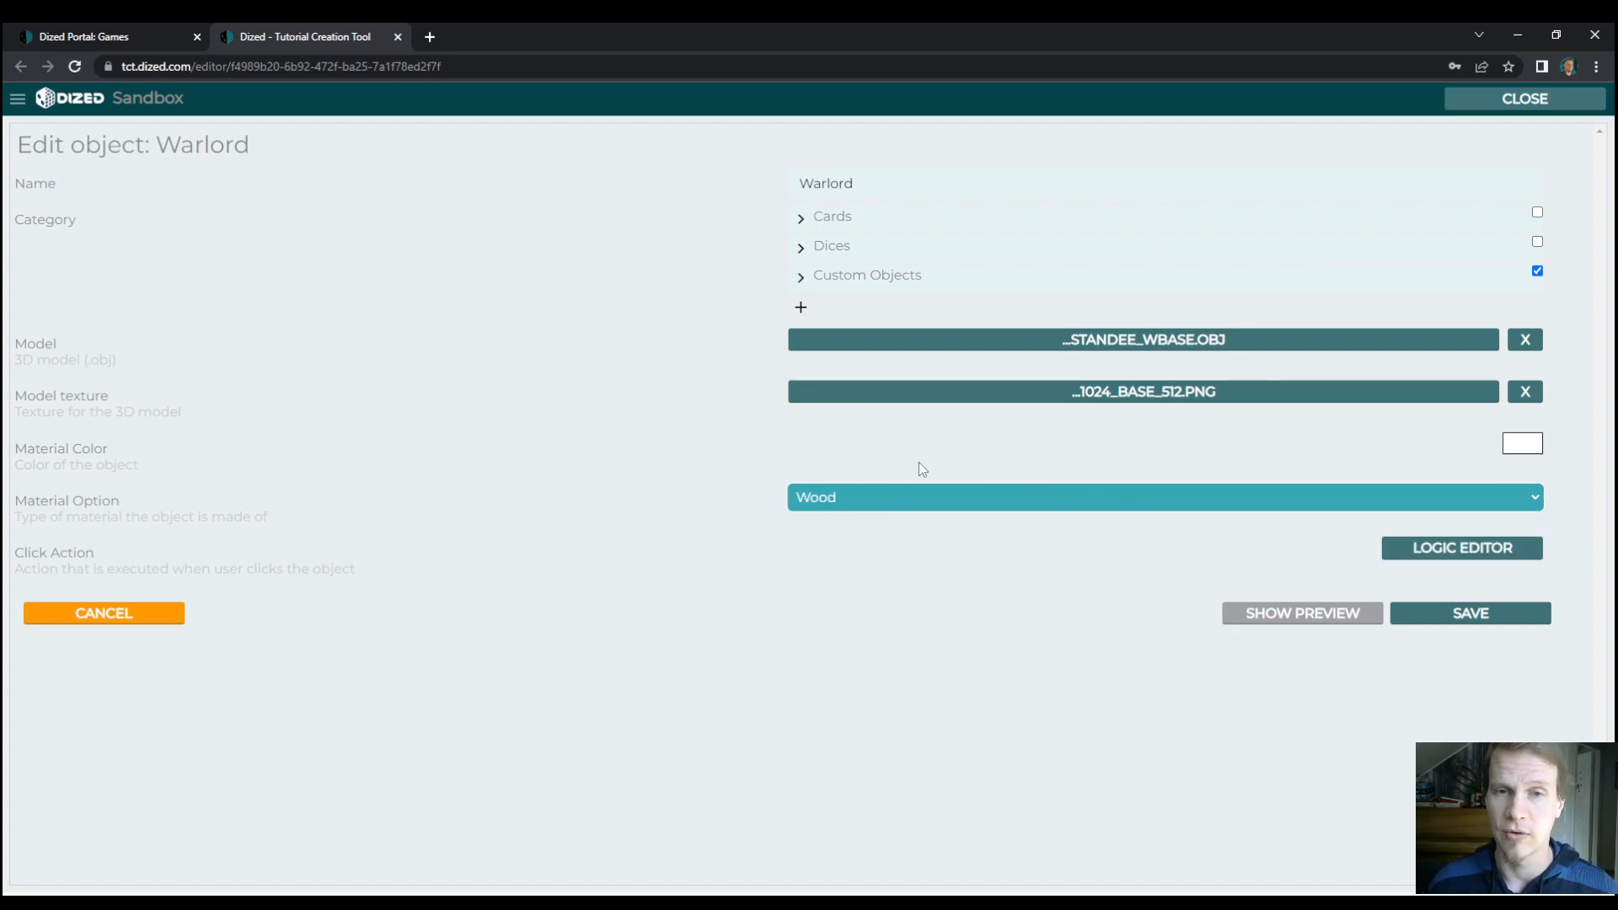
click(1439, 618)
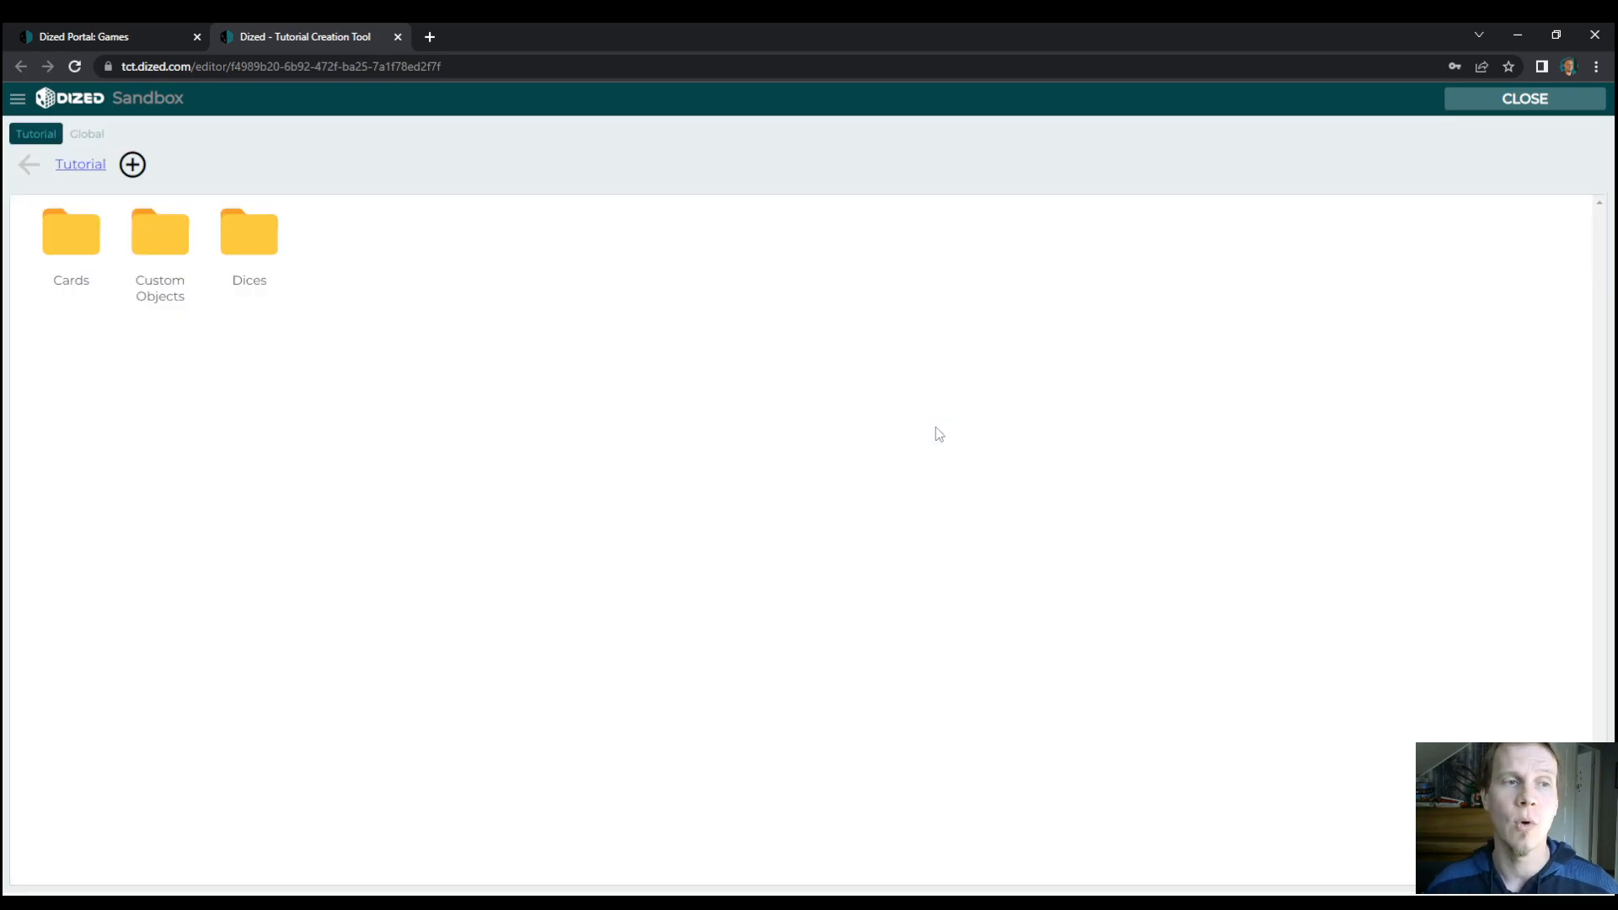
Create a new smart object from the Round Token base model and shorten its name to Token.
click(135, 168)
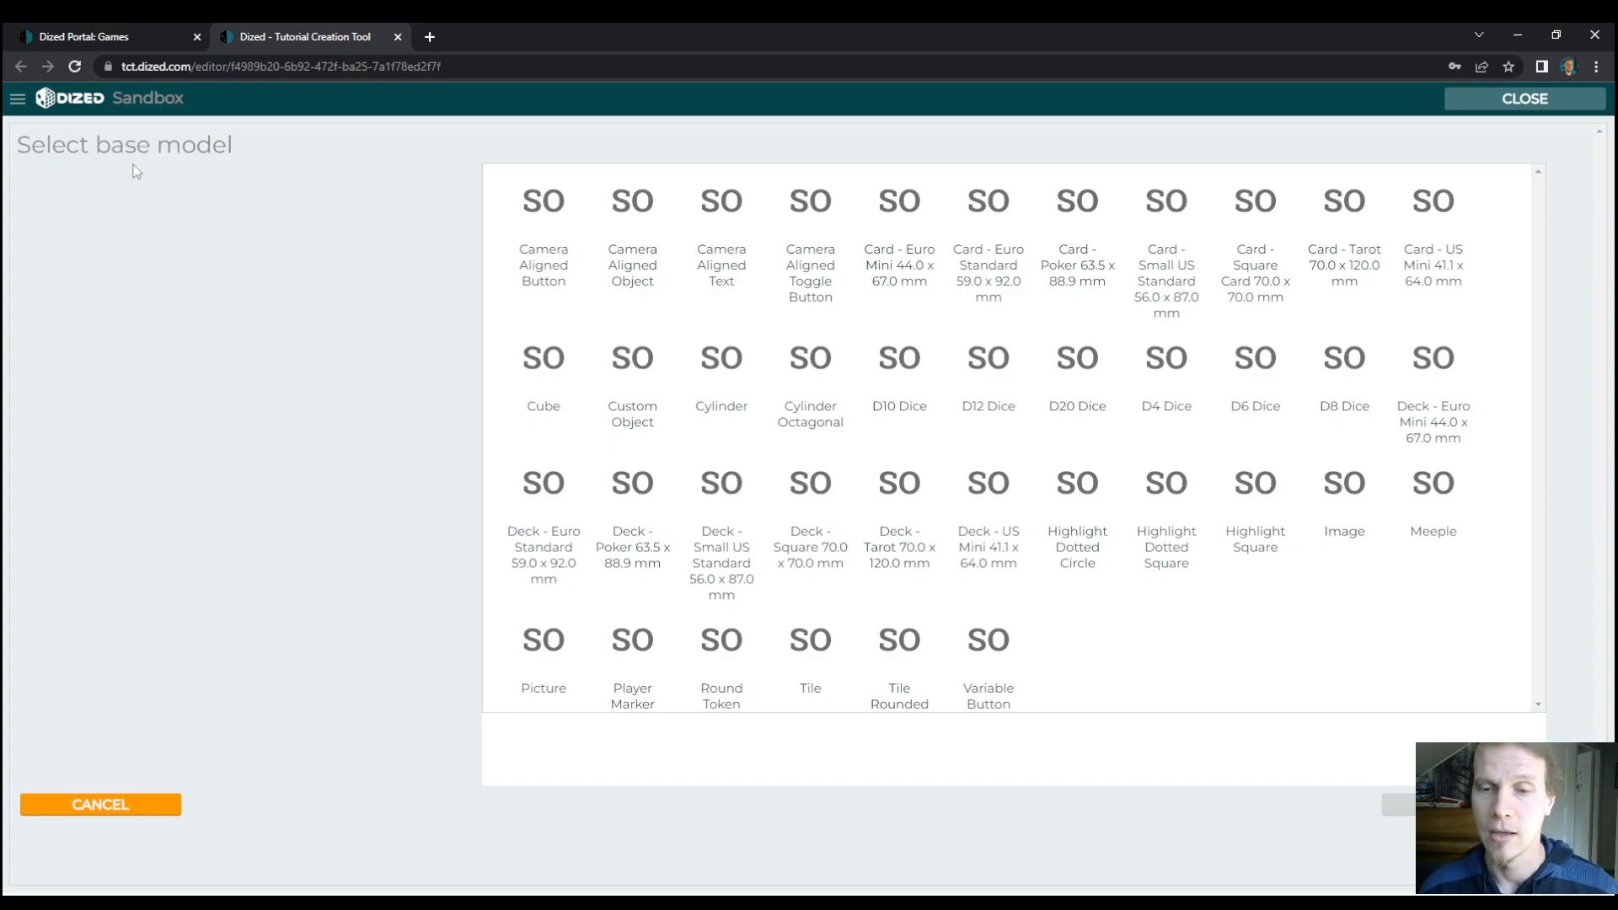
click(718, 645)
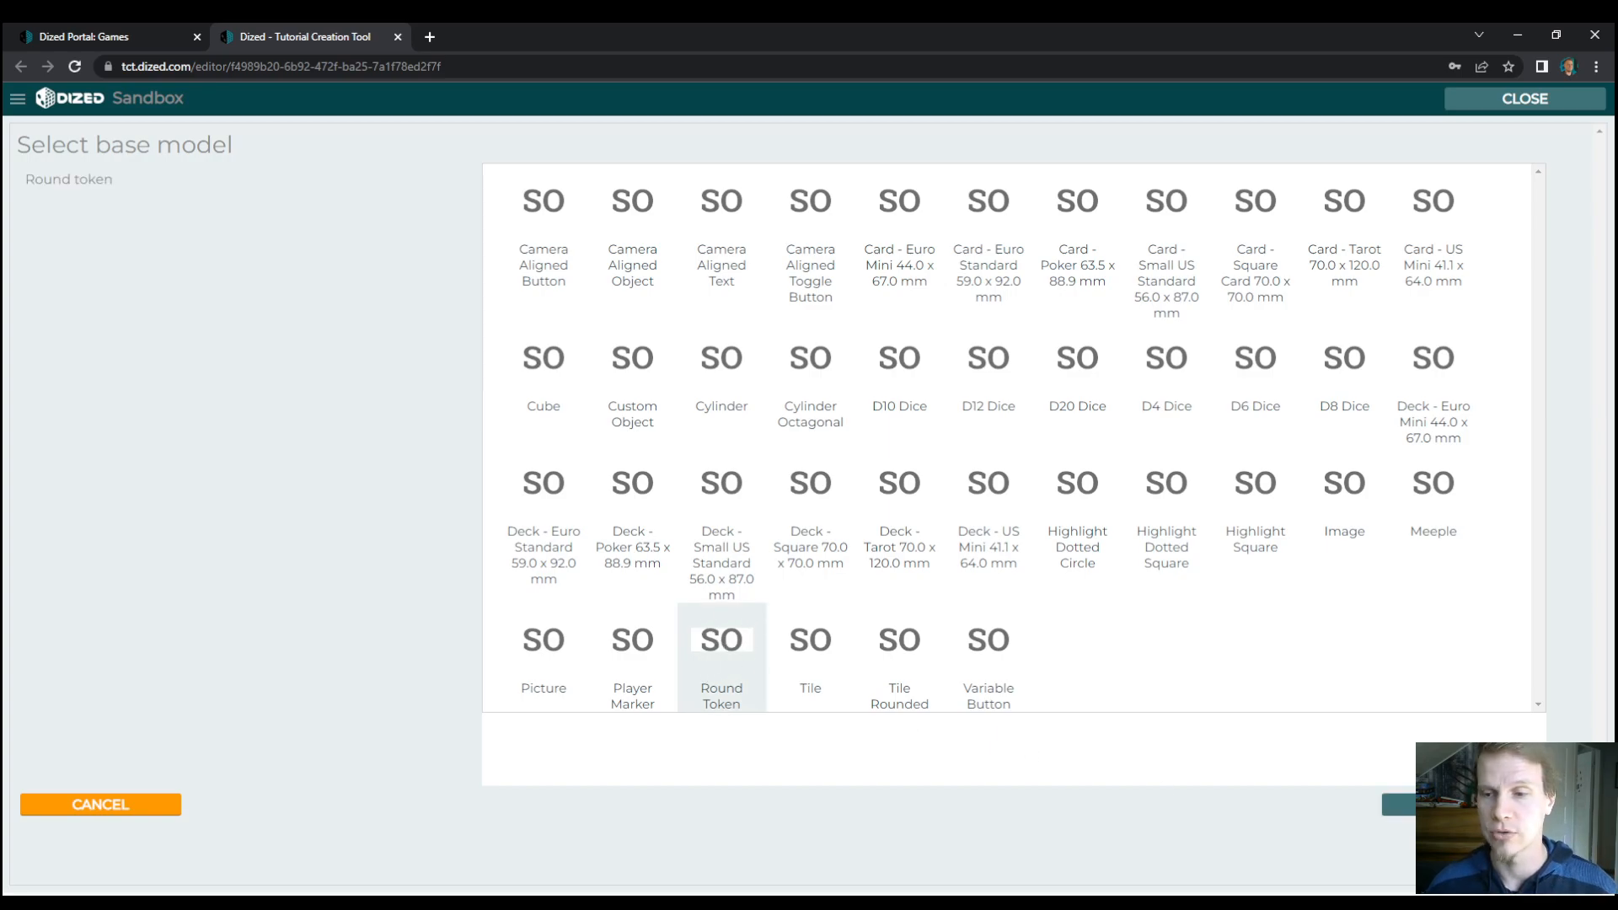
click(1399, 805)
drag(897, 183, 750, 188)
key(BackSpace)
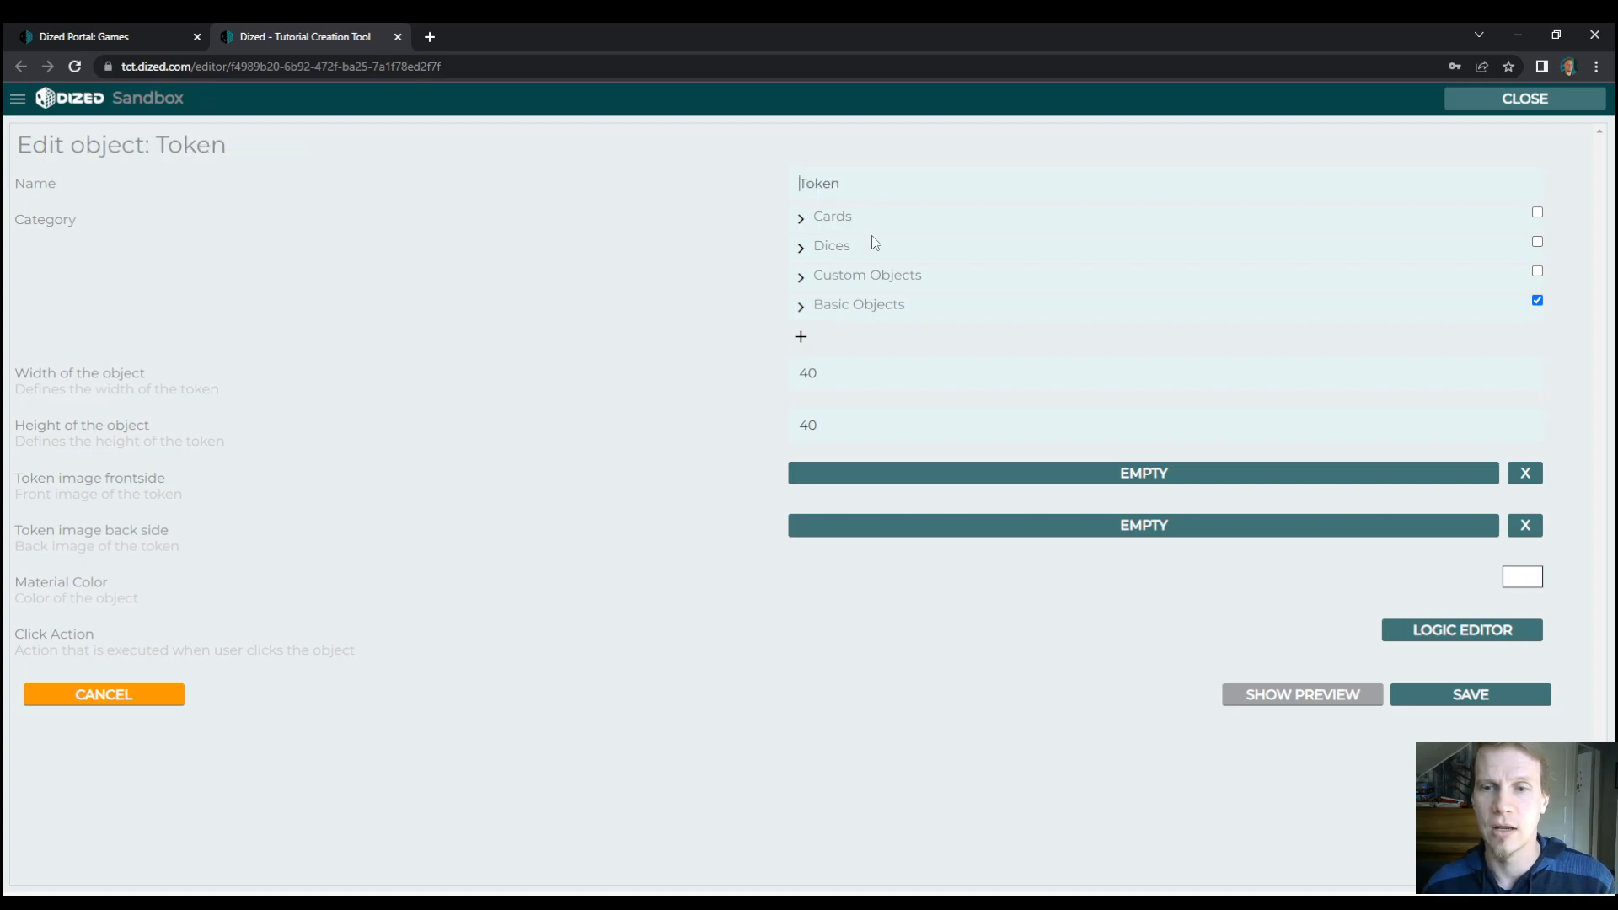
Assign token_unprepared.png as the token's front image and token_back.png as its back image, both from the Tokens (30mm) folder.
click(962, 477)
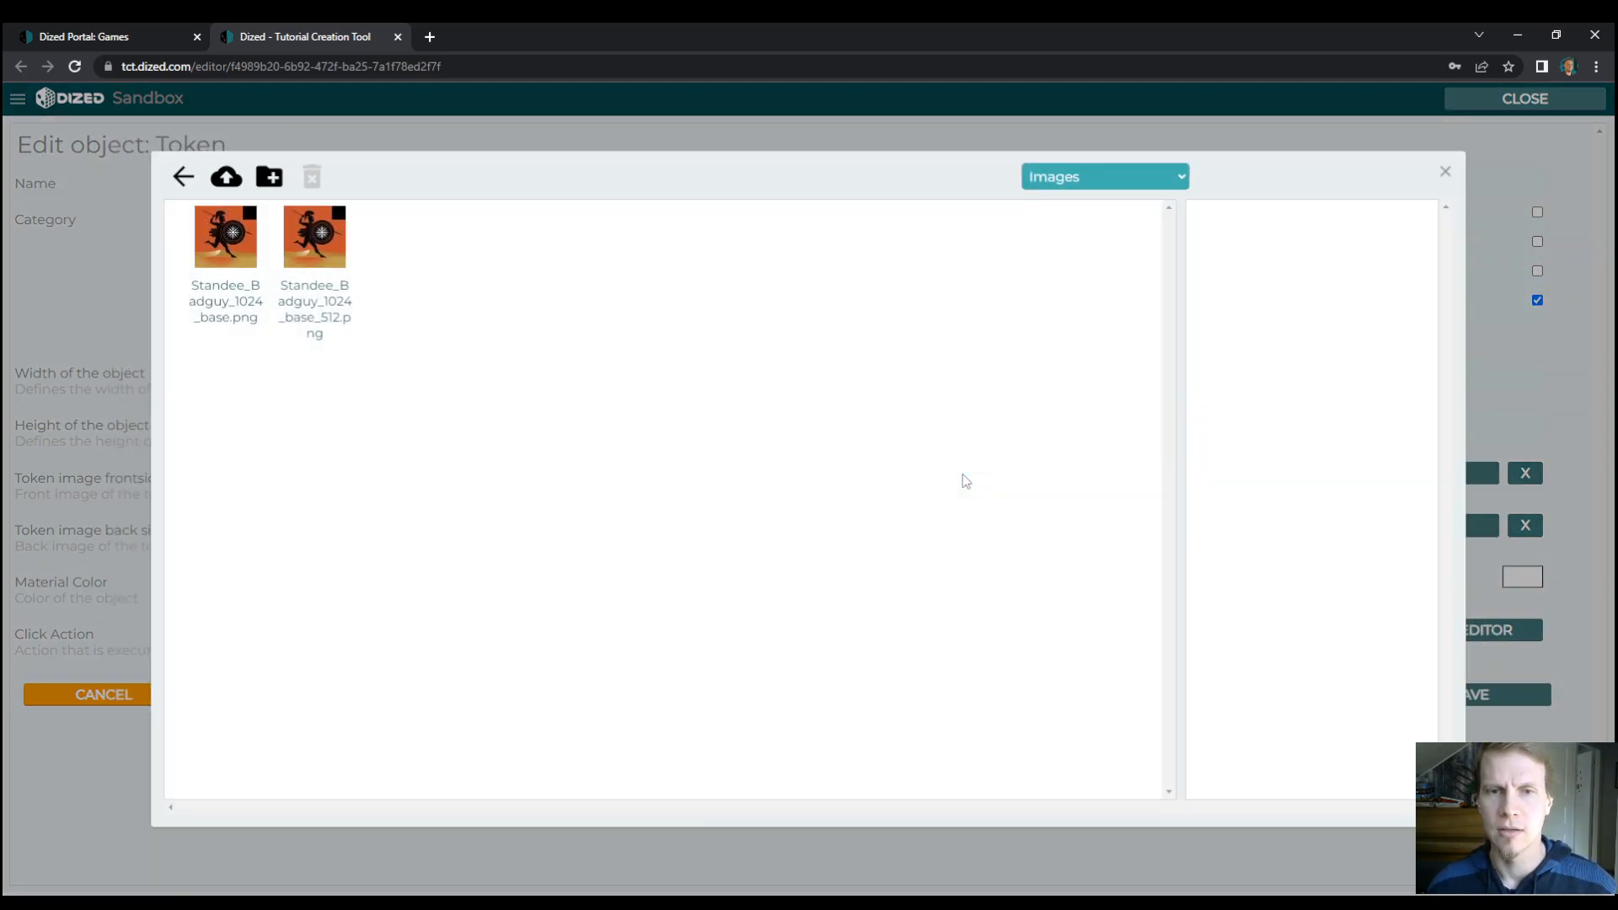
click(183, 176)
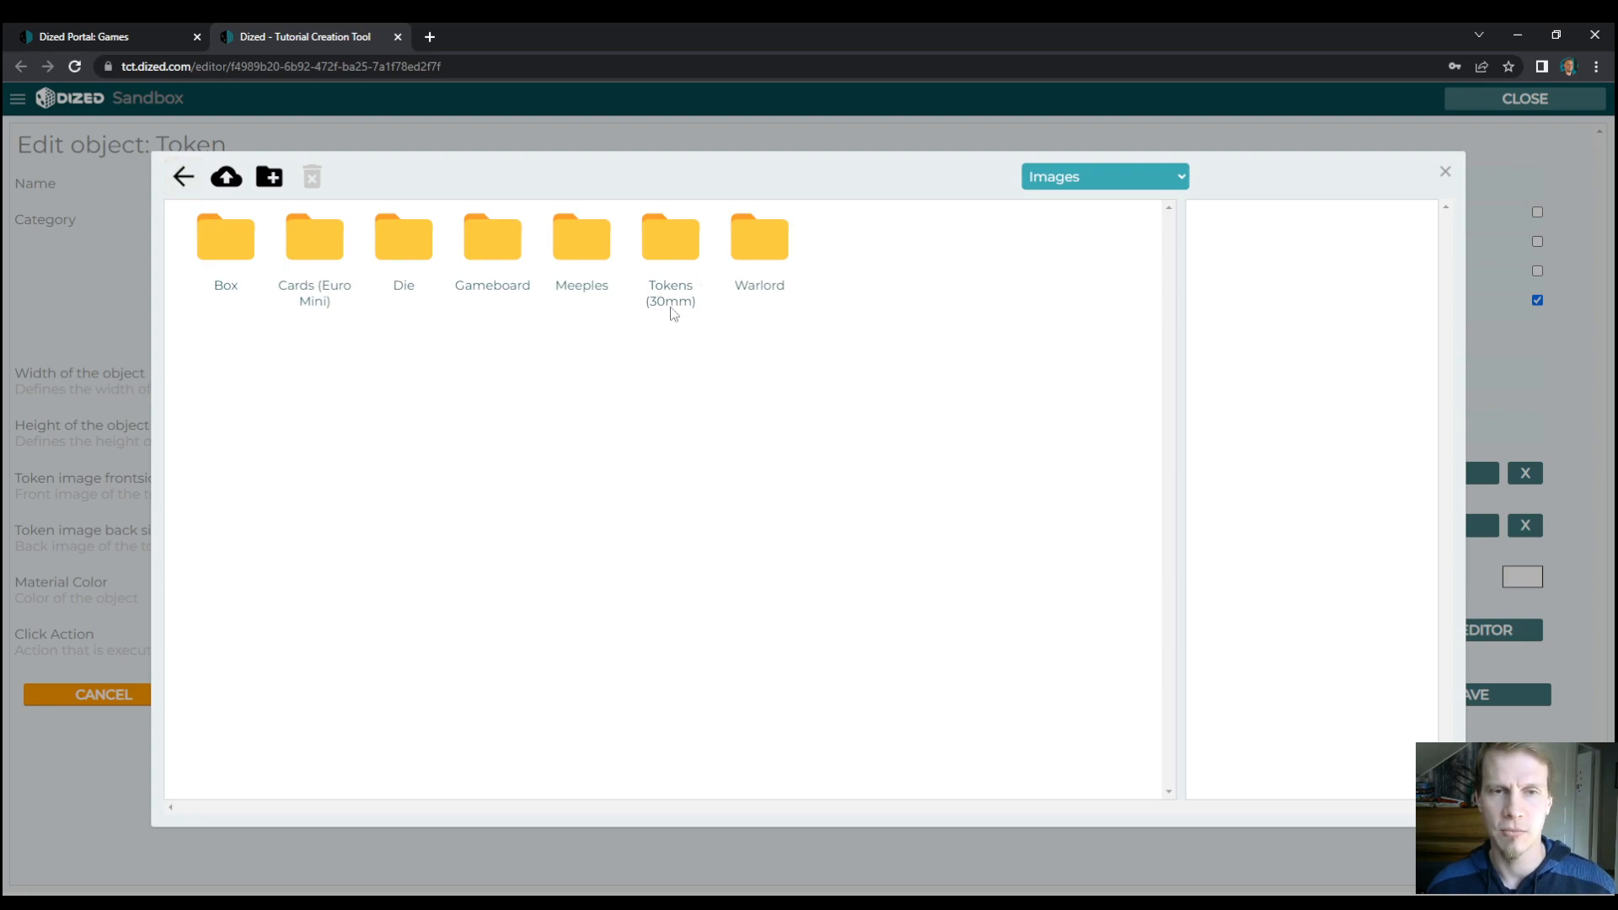
click(664, 244)
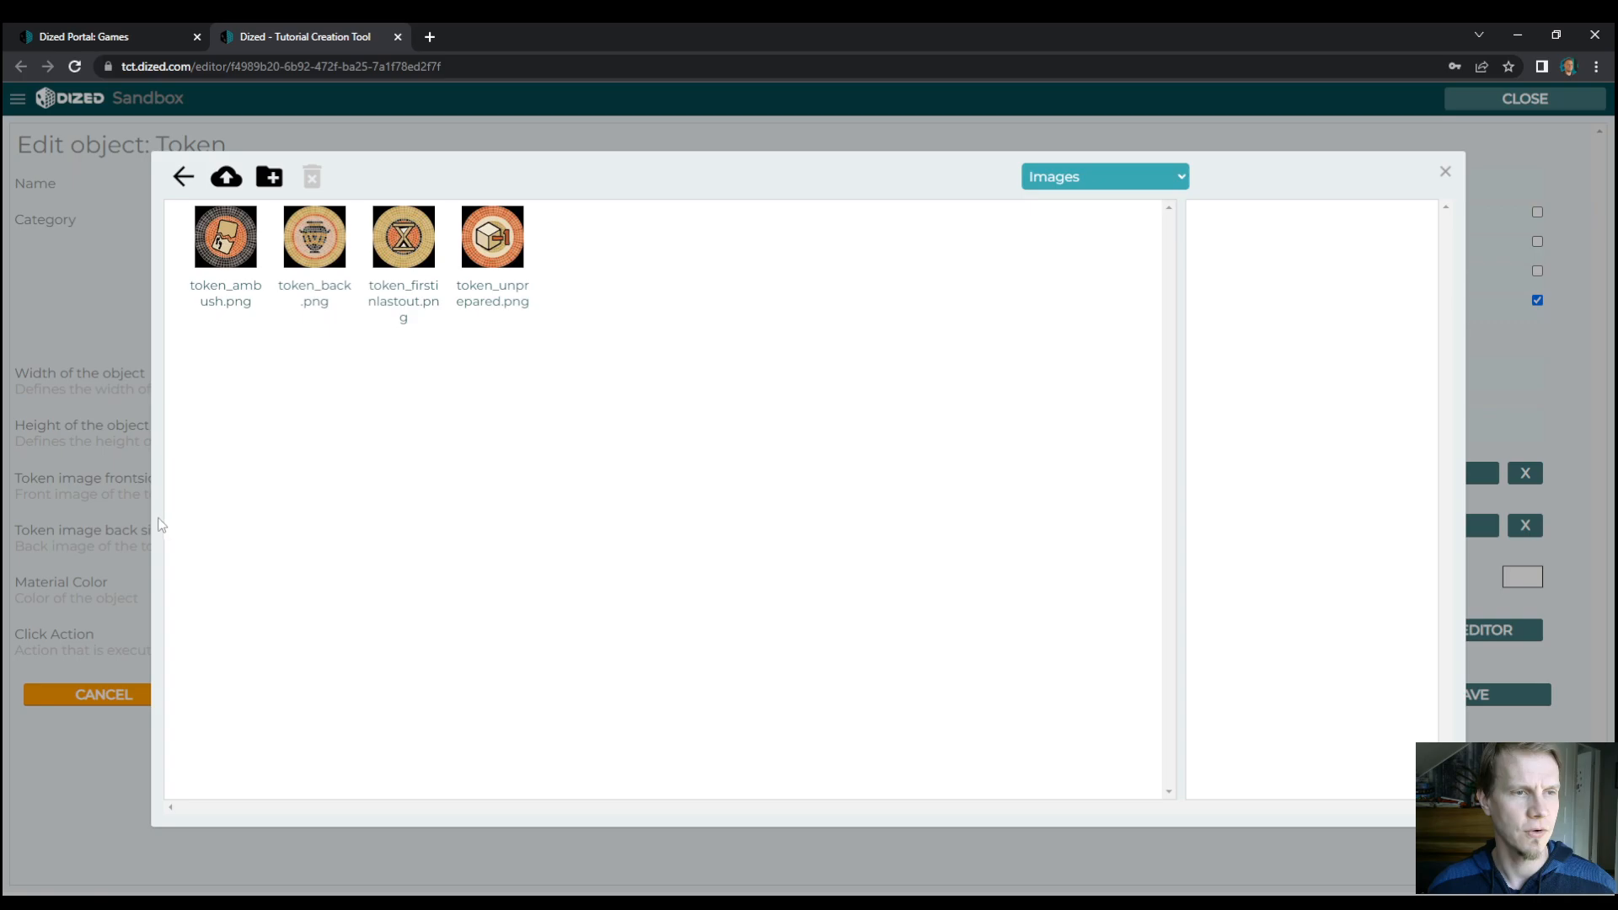
double_click(499, 239)
click(961, 529)
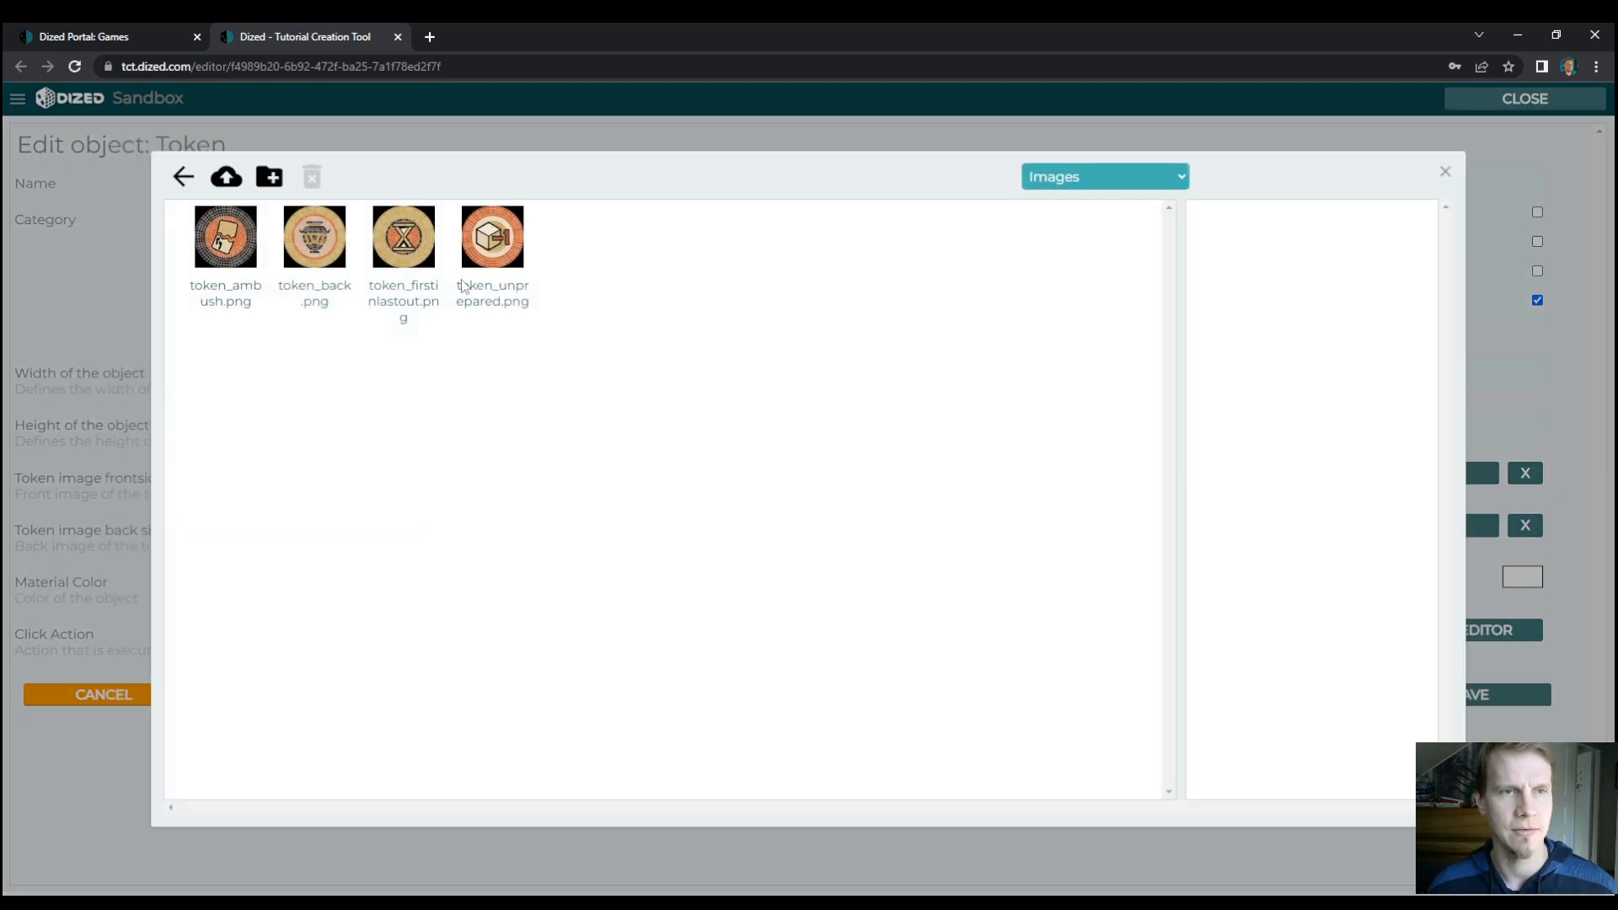
double_click(306, 248)
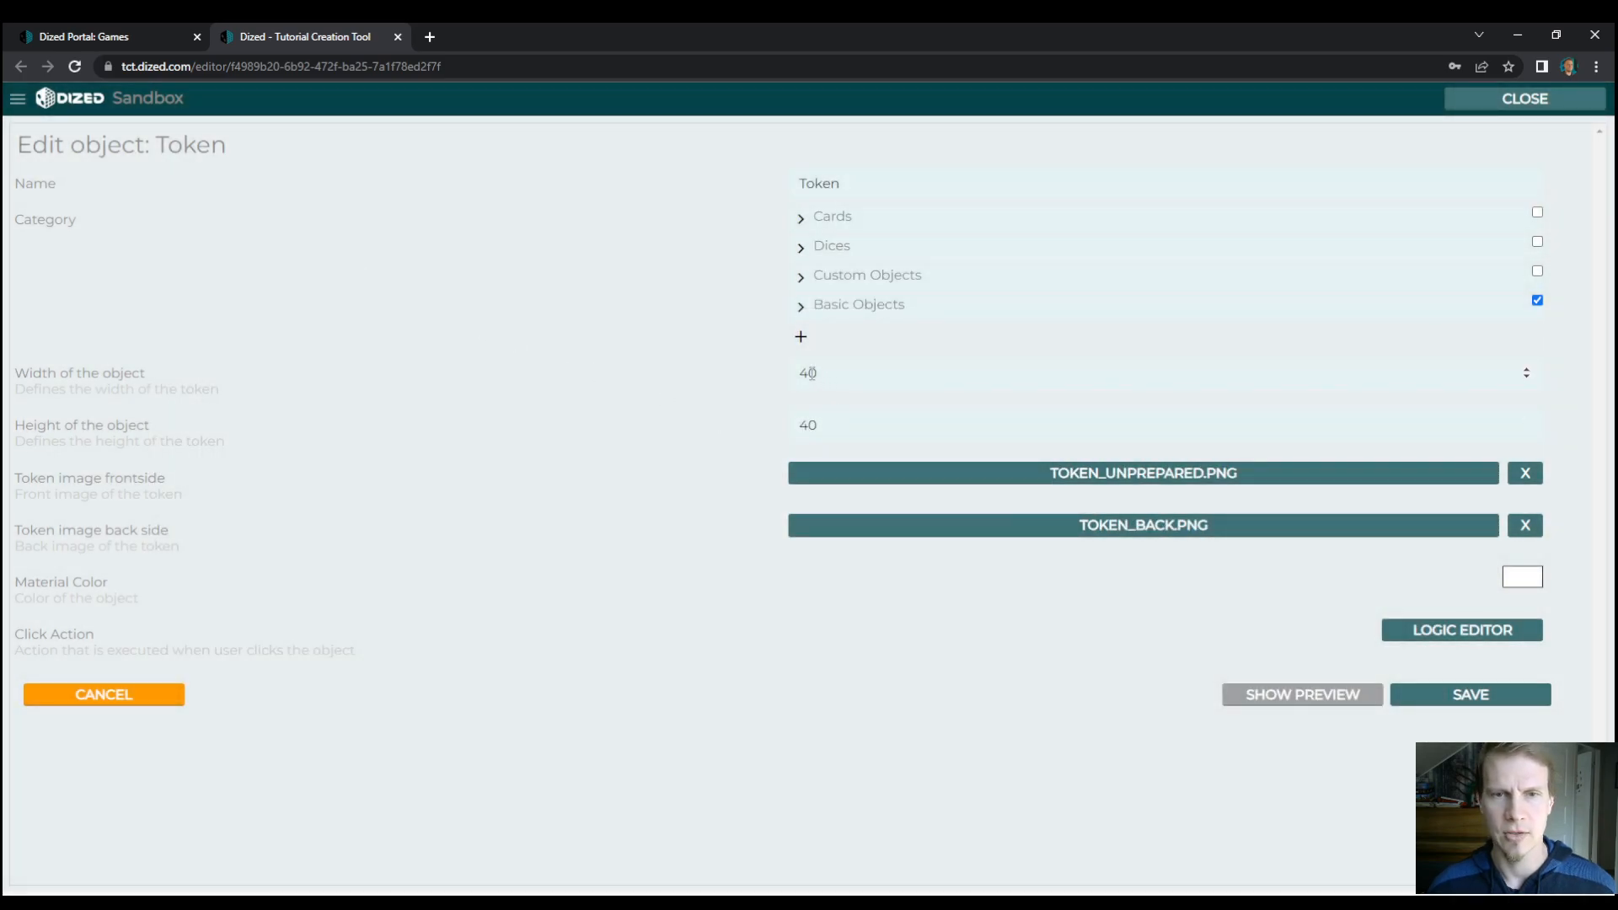
Set both the width and the height of the token to 30.
double_click(811, 372)
text(30)
key(Tab)
text(30)
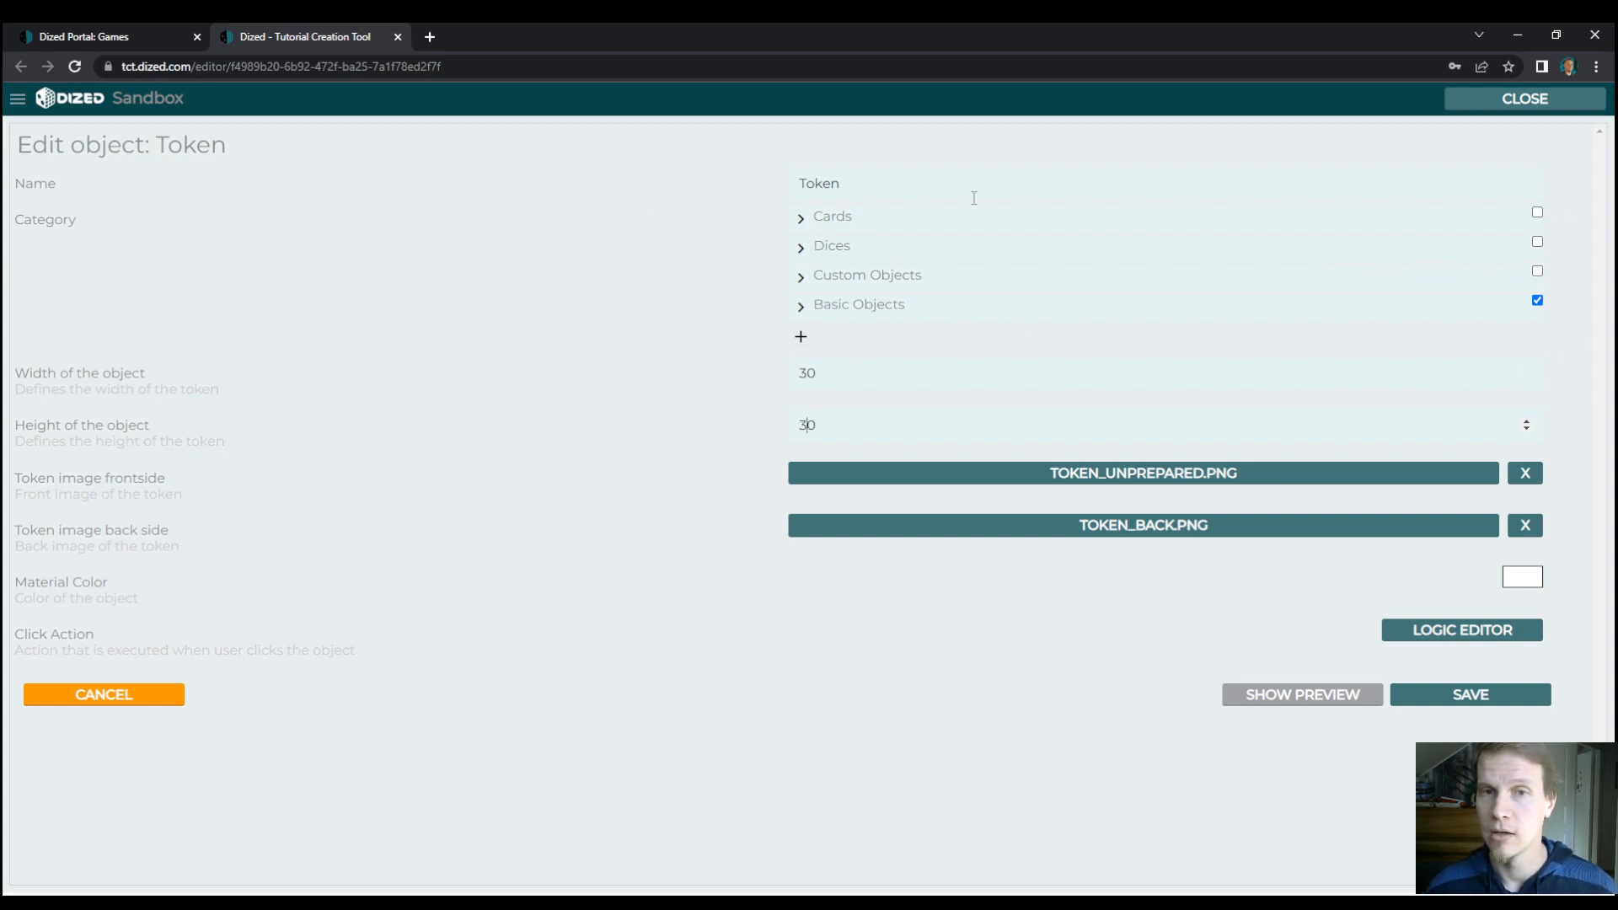
Save the token object, leave the smart object explorer and open the Step 1 block for editing.
click(1479, 703)
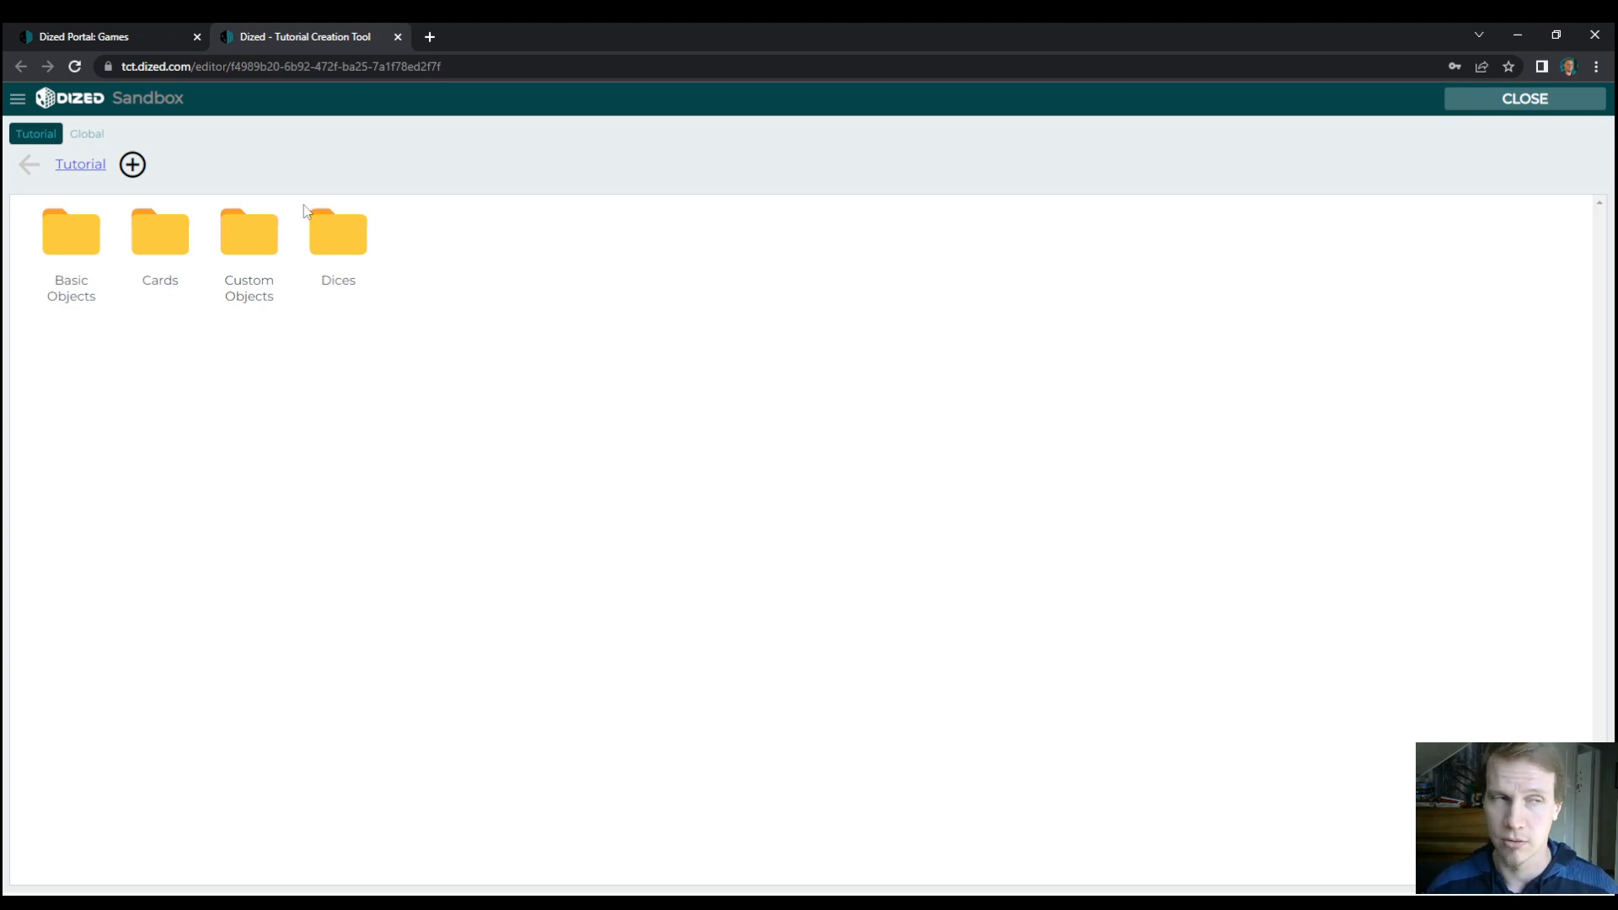
click(1503, 101)
double_click(570, 340)
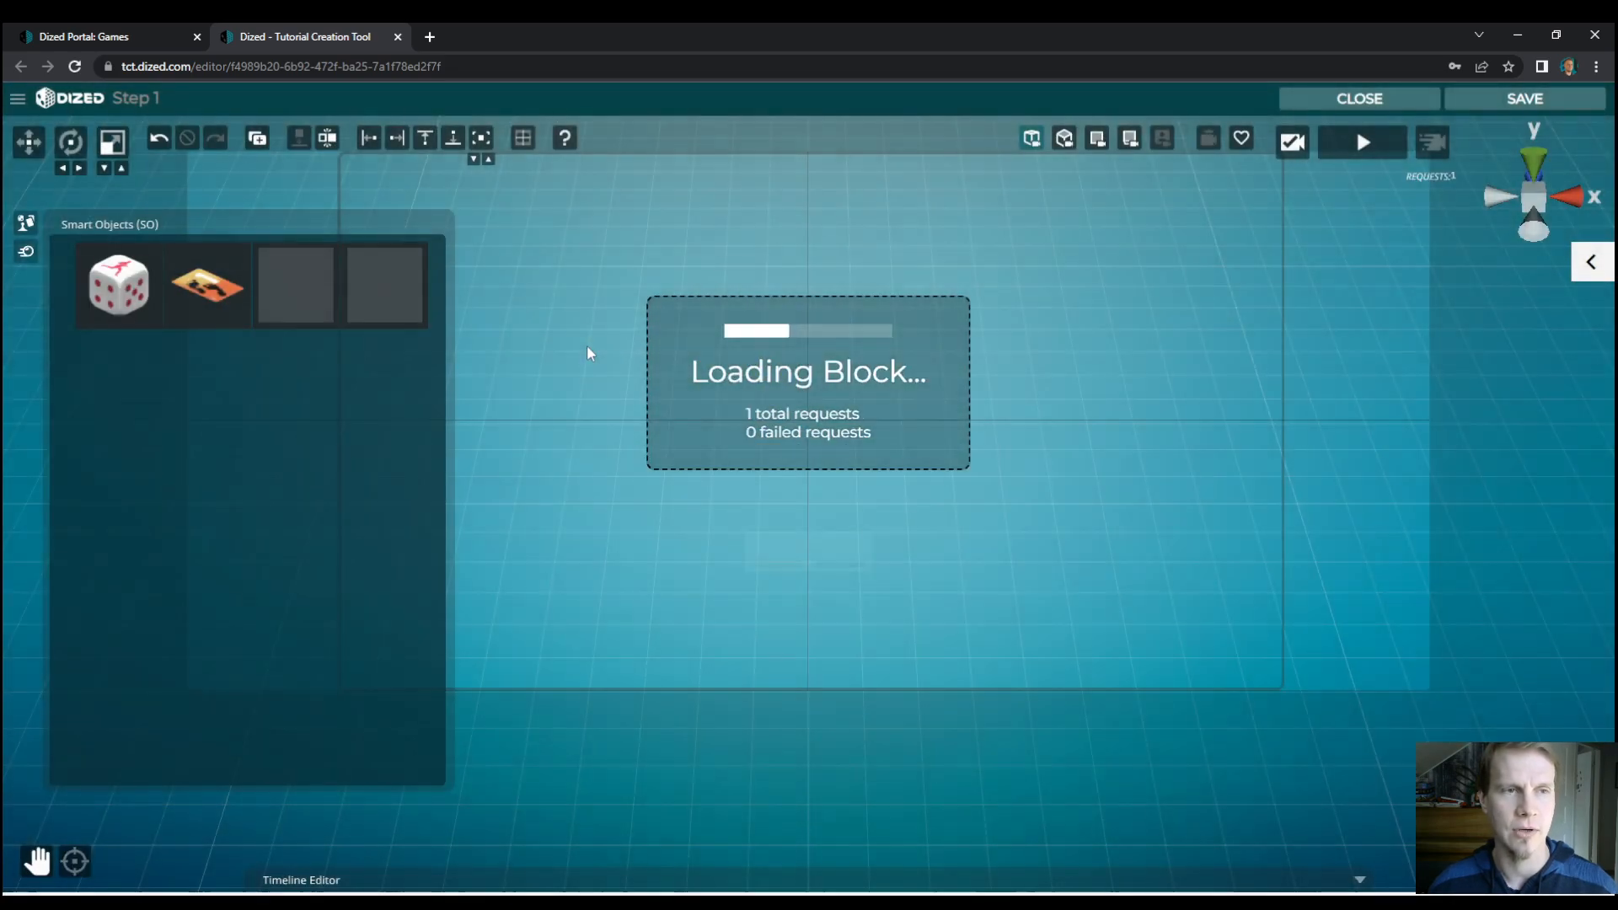
Place the combat die and the movement card in the Step 1 scene, with the die to the right of the card.
click(28, 141)
drag(119, 285, 770, 452)
scroll(770, 472, up, 5)
middle_drag(662, 538, 824, 612)
drag(236, 295, 1085, 354)
Place the round token to the left of the movement card and rotate it to show its other side.
key(e)
drag(295, 284, 634, 414)
drag(660, 350, 814, 376)
Place the Warlord standee in the scene, rotated to face the other way and moved back behind the die, and close the block.
drag(384, 287, 1028, 375)
drag(1102, 413, 1078, 447)
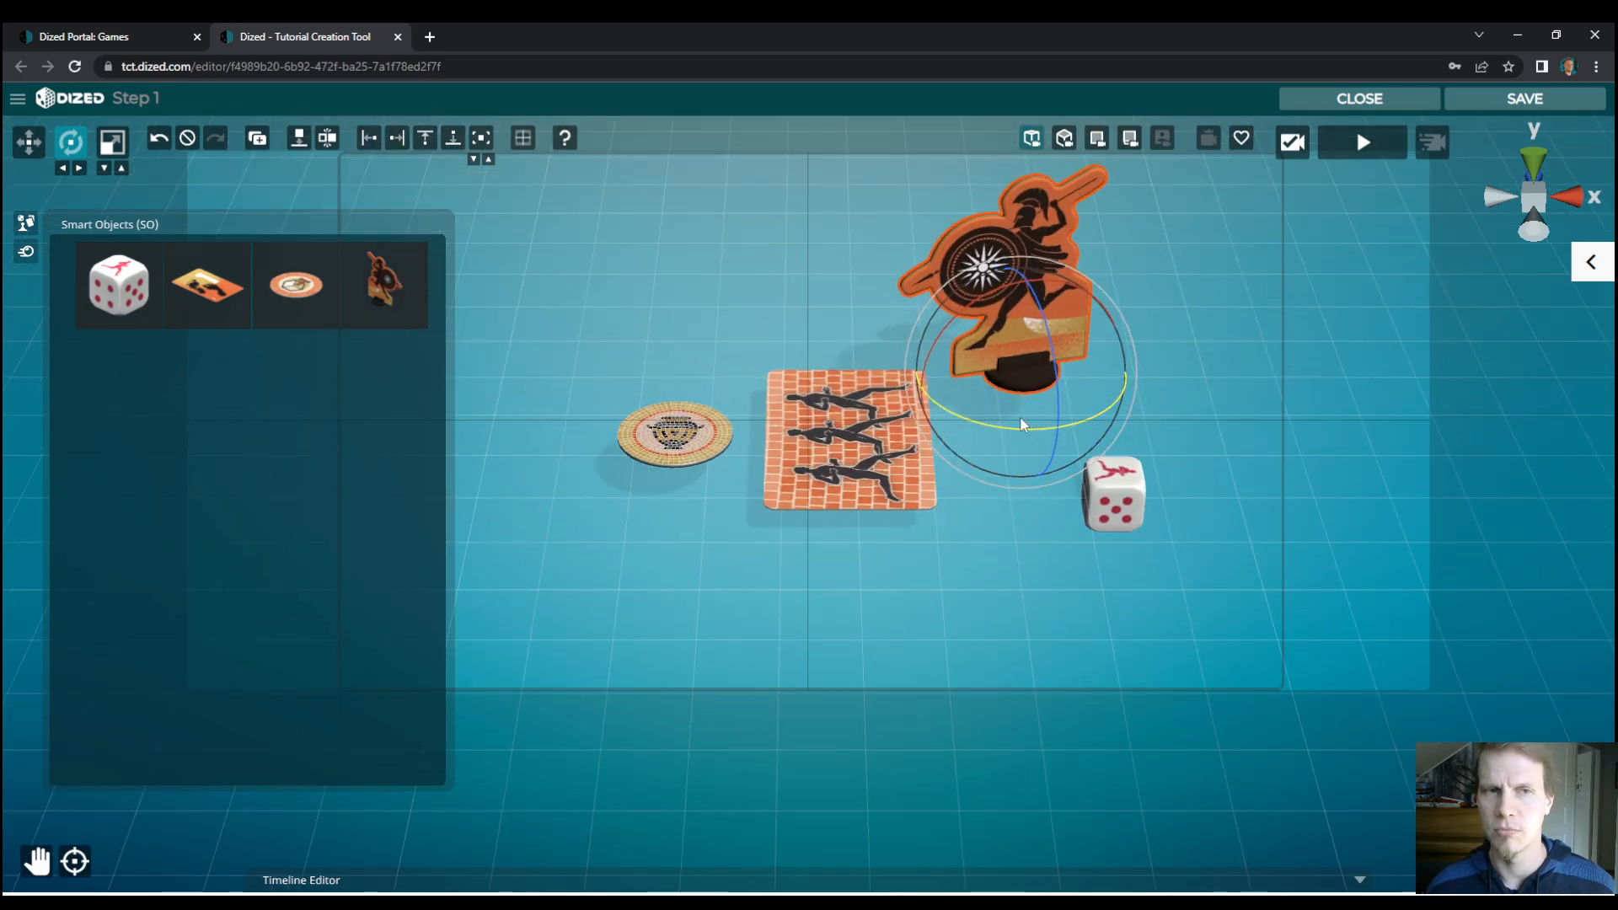
drag(1019, 491, 1119, 485)
key(w)
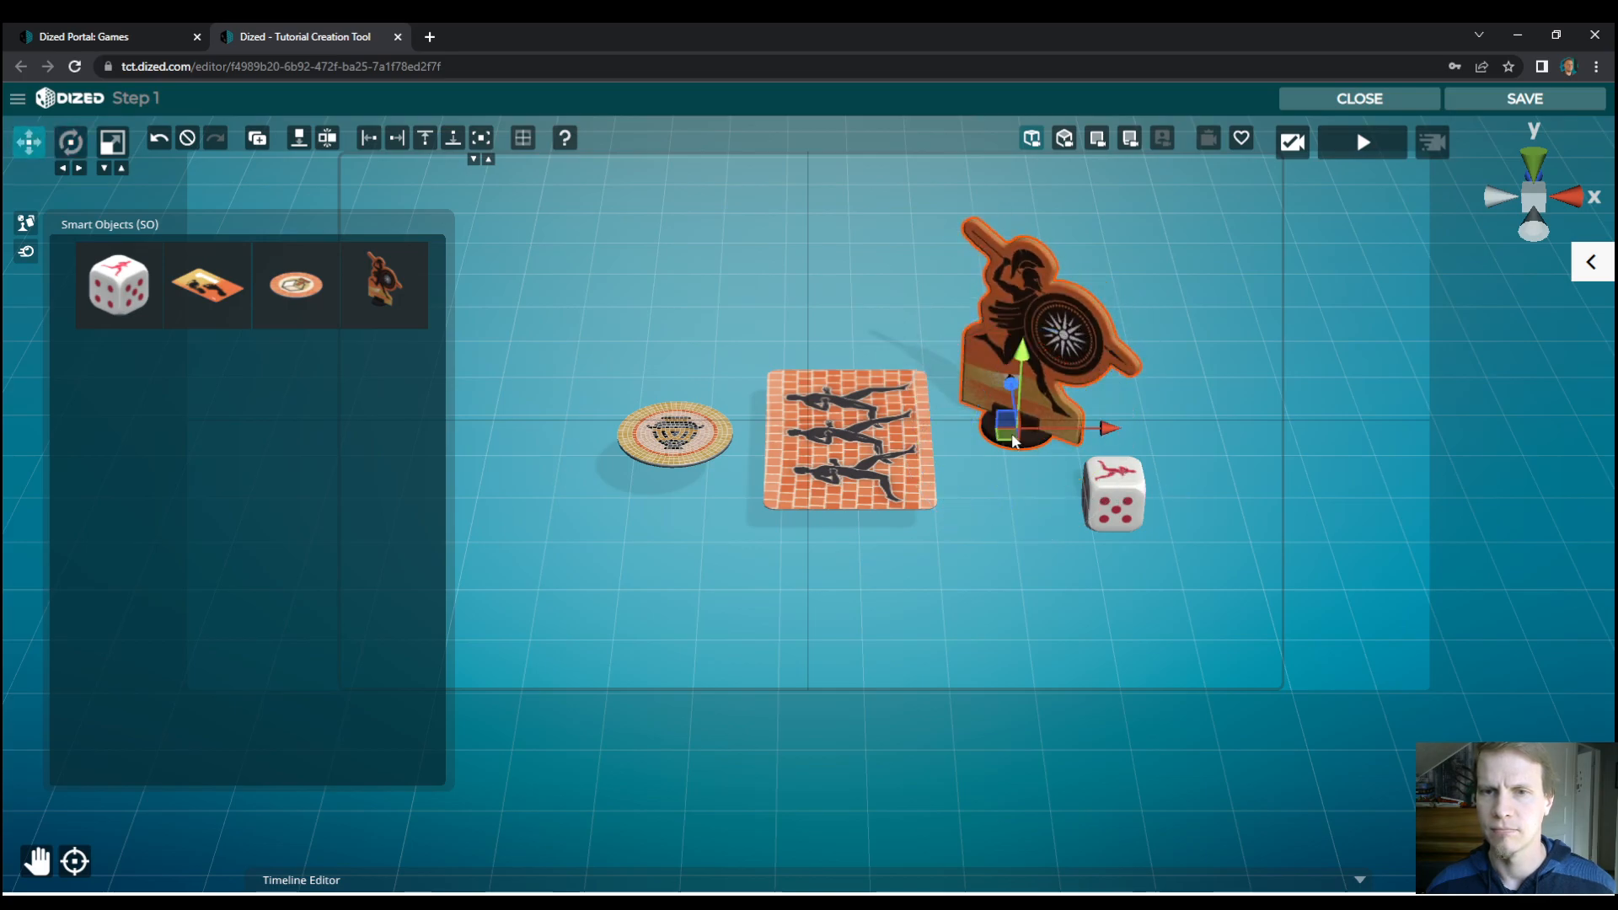
drag(1009, 429, 1005, 363)
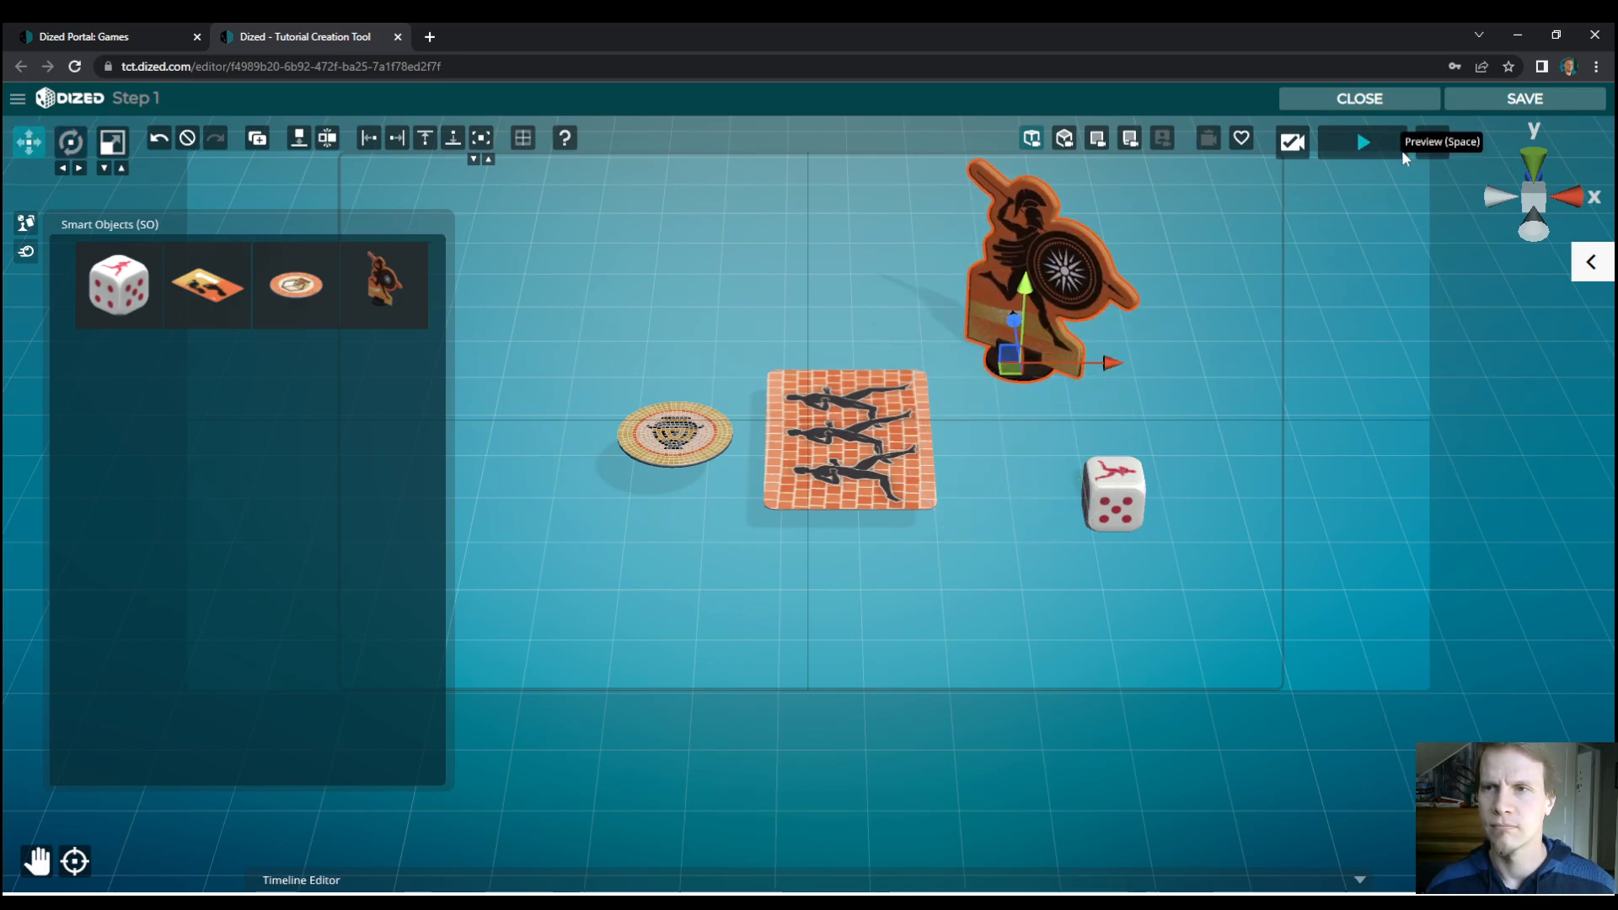
click(1366, 101)
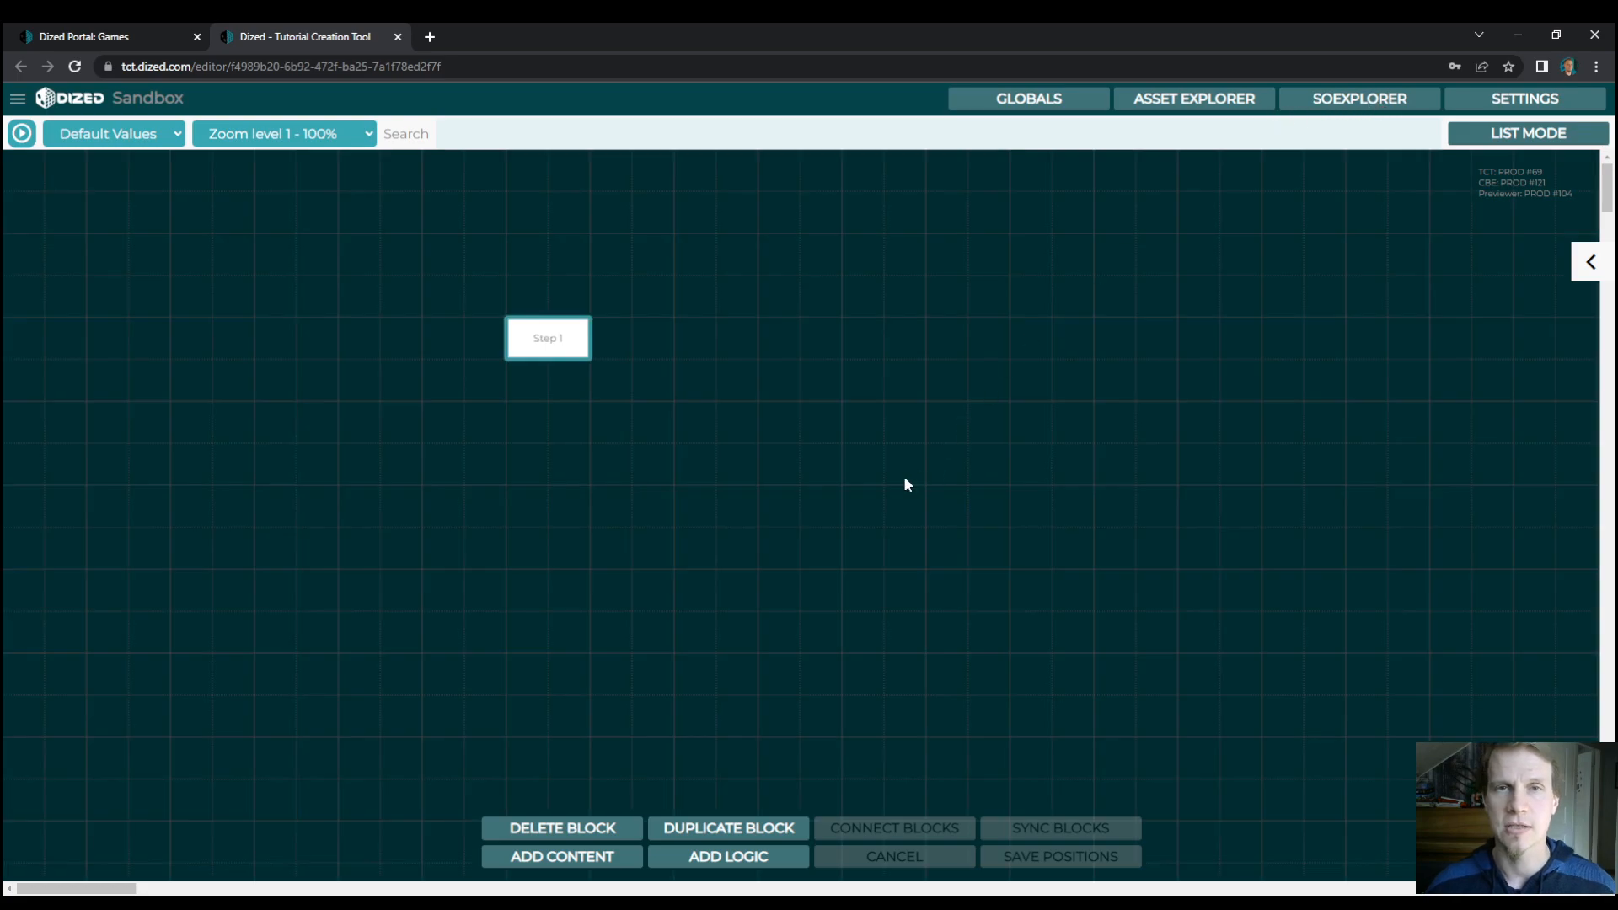